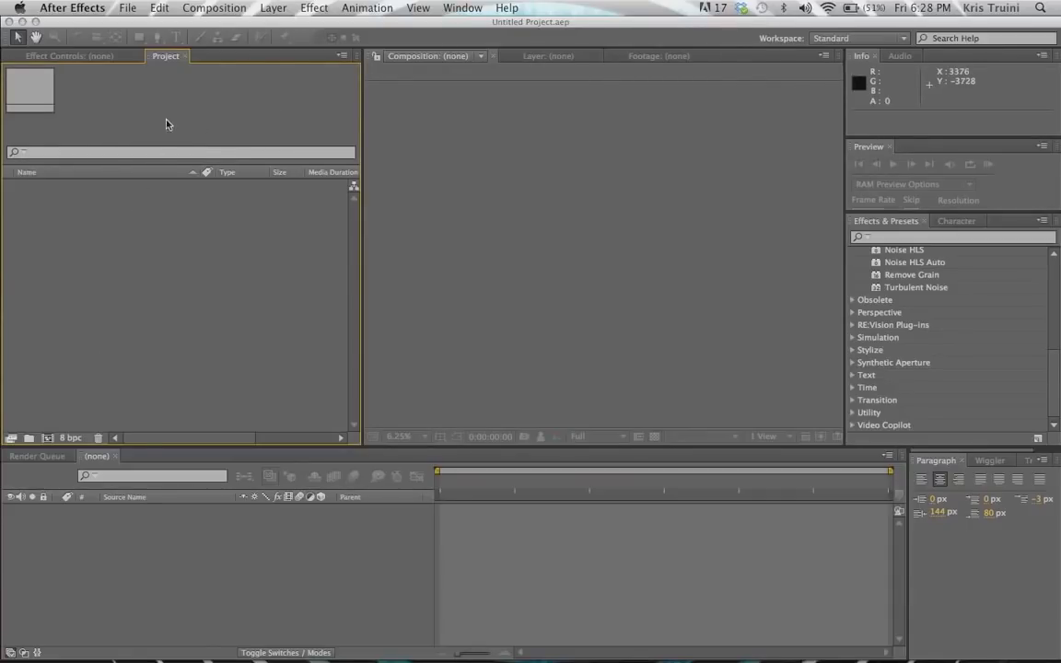
{"action": "left_click", "coordinate": [69, 57]}
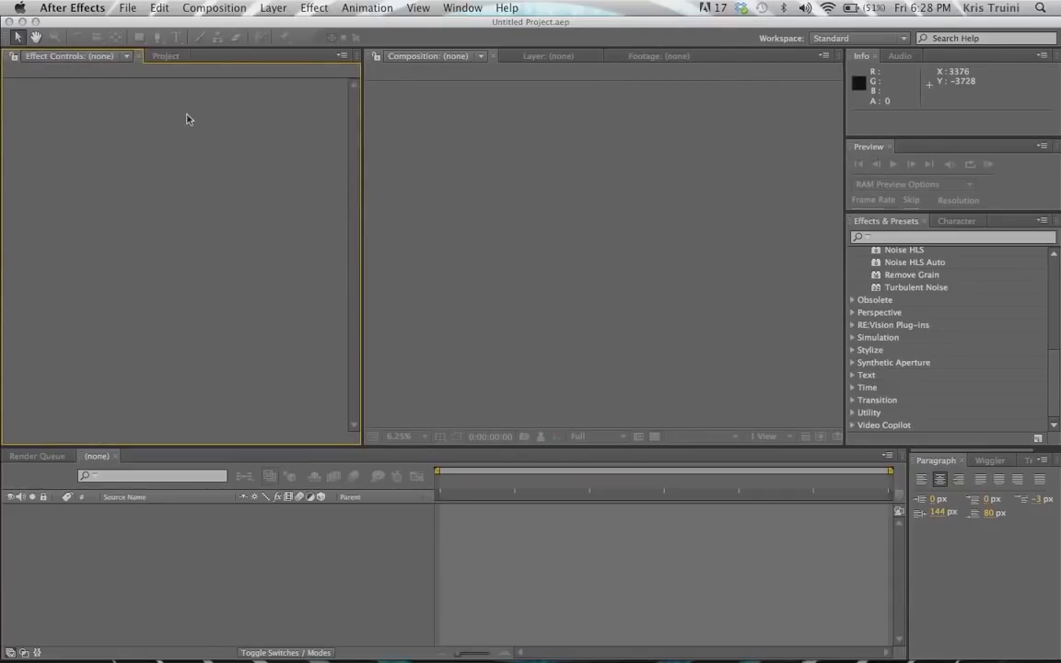
{"action": "left_click", "coordinate": [166, 56]}
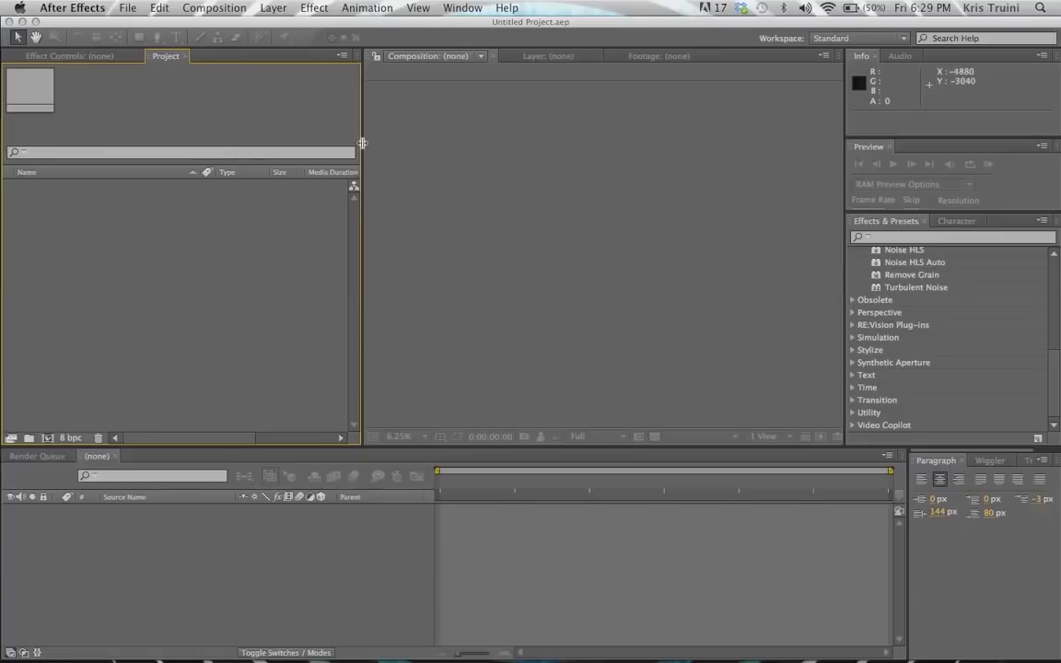
{"action": "left_click", "coordinate": [416, 109]}
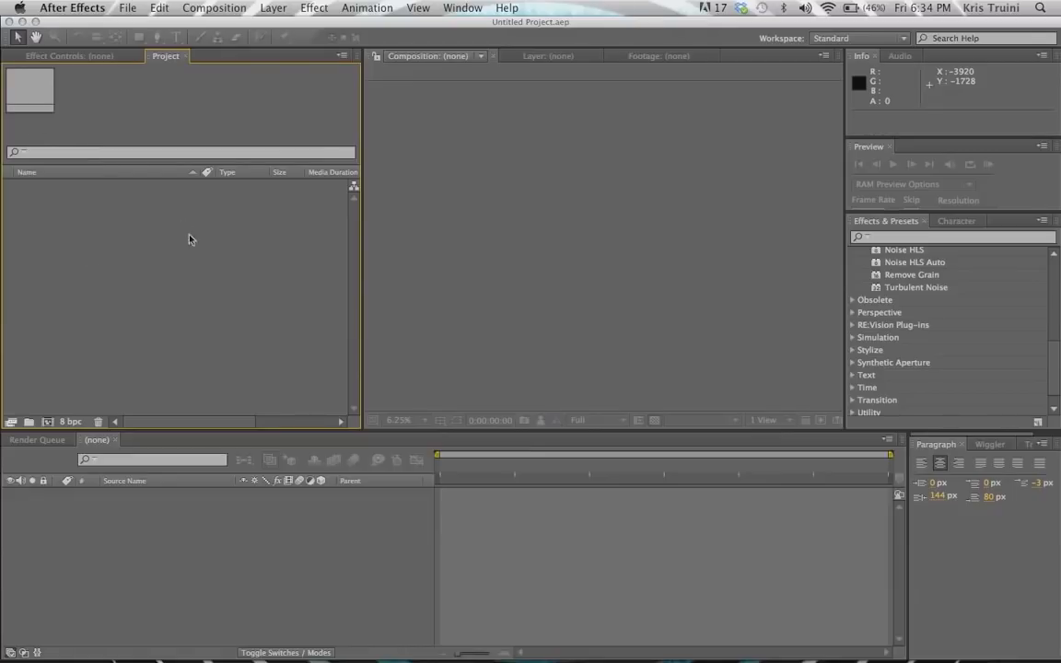
{"action": "double_click", "coordinate": [132, 230]}
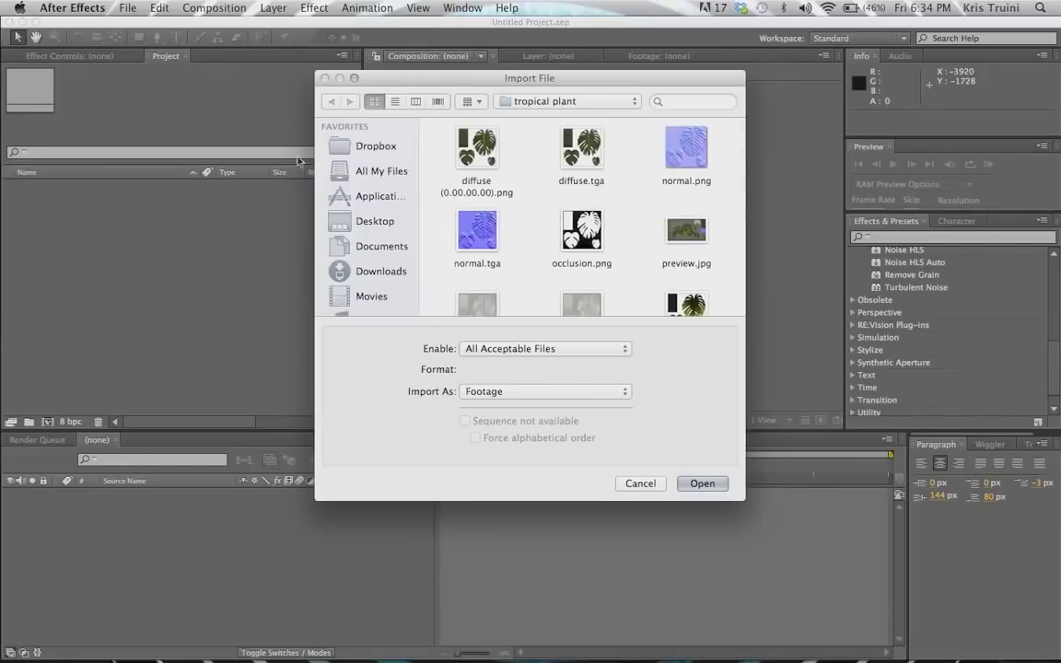
{"action": "left_click", "coordinate": [324, 78]}
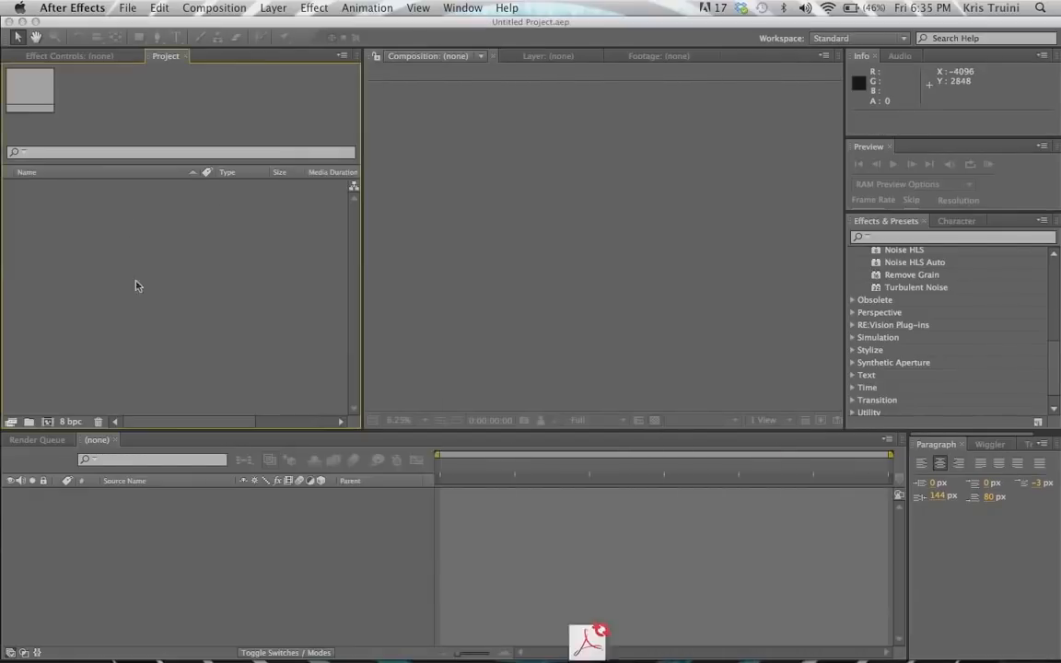
{"action": "left_click", "coordinate": [116, 13]}
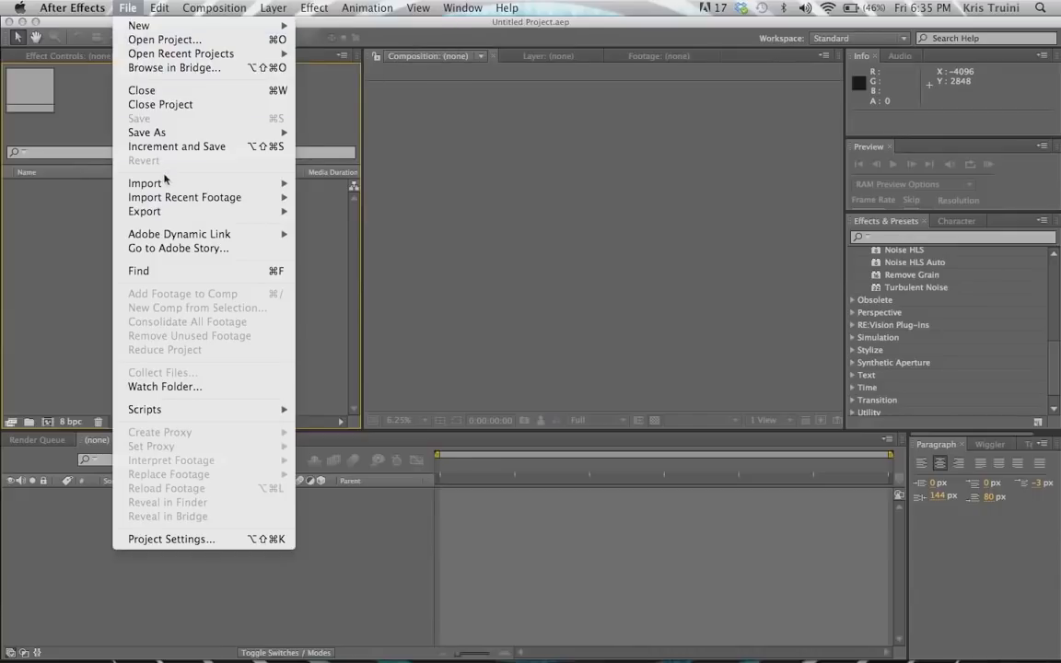
{"action": "mouse_move", "coordinate": [166, 182]}
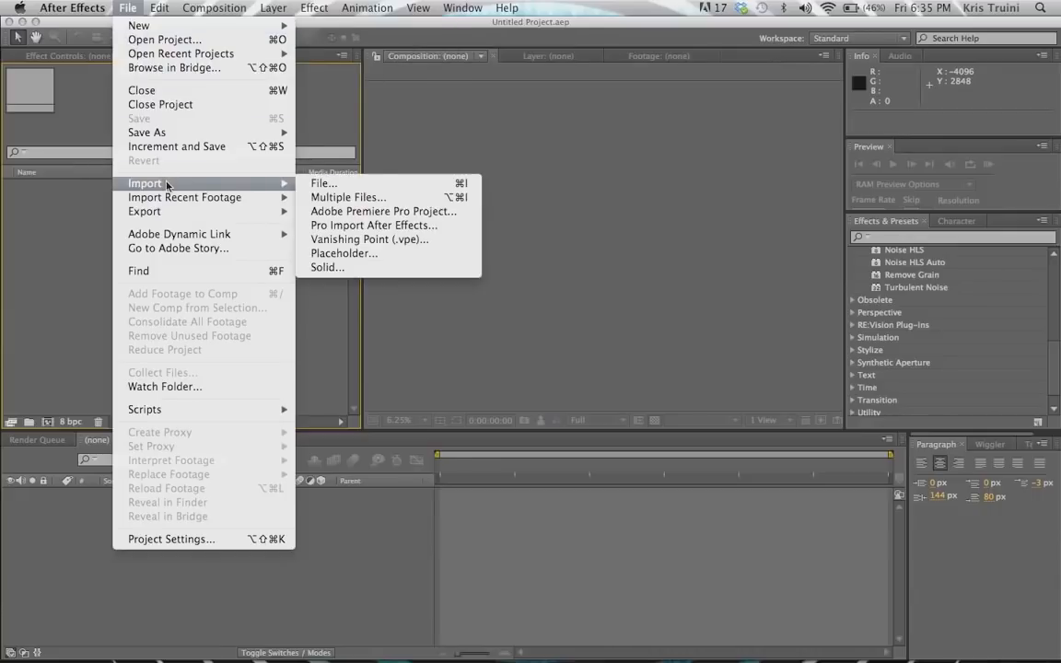
{"action": "left_click", "coordinate": [355, 184]}
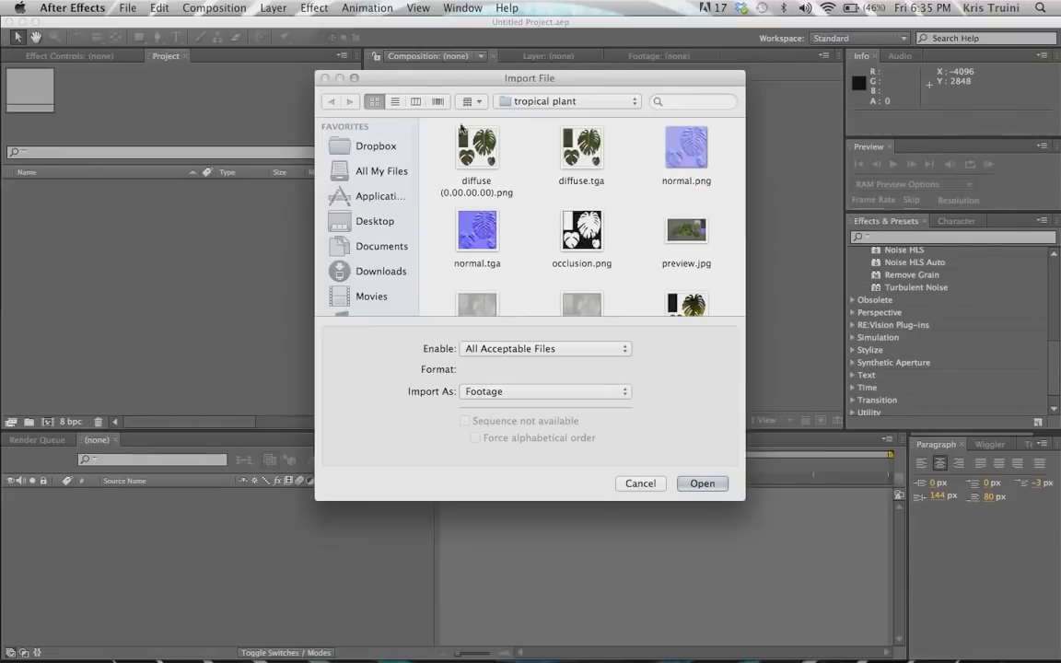
{"action": "left_click", "coordinate": [633, 489]}
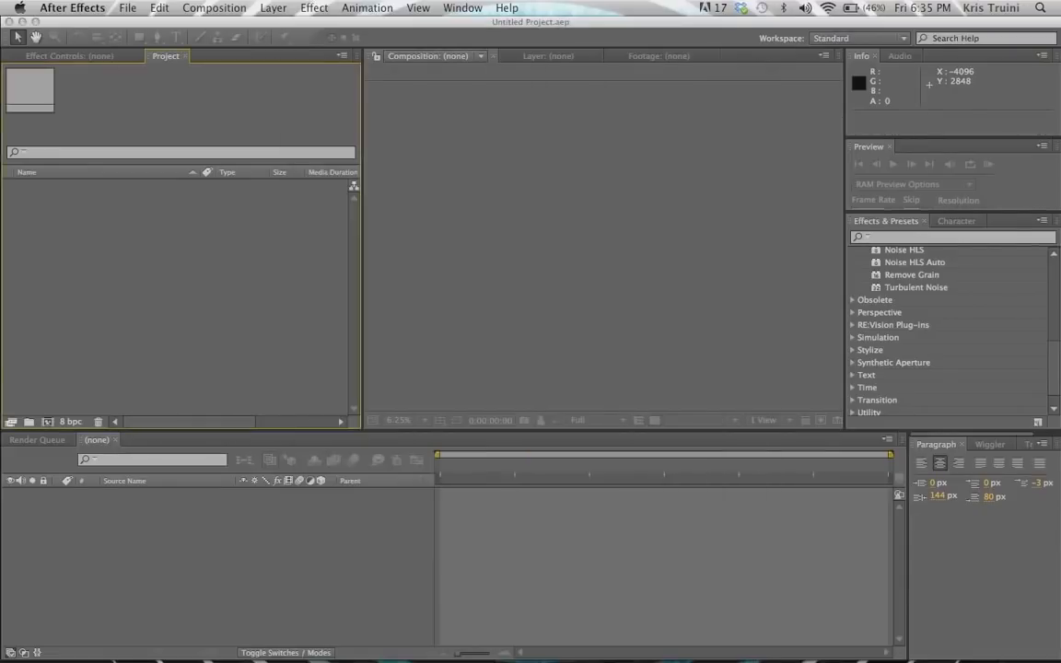
Import the MVI_0773.MOV video from the Desktop's untitled folder in Finder into the After Effects project.
{"action": "mouse_move", "coordinate": [279, 636]}
{"action": "left_click", "coordinate": [171, 625]}
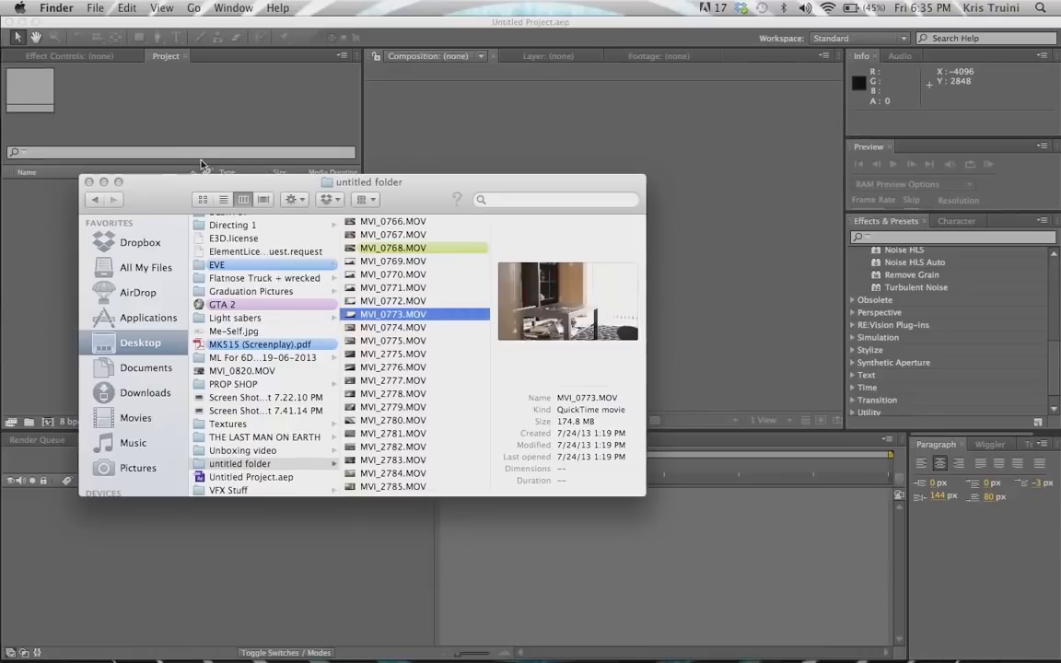
{"action": "left_click_drag", "start_coordinate": [148, 204], "coordinate": [474, 145]}
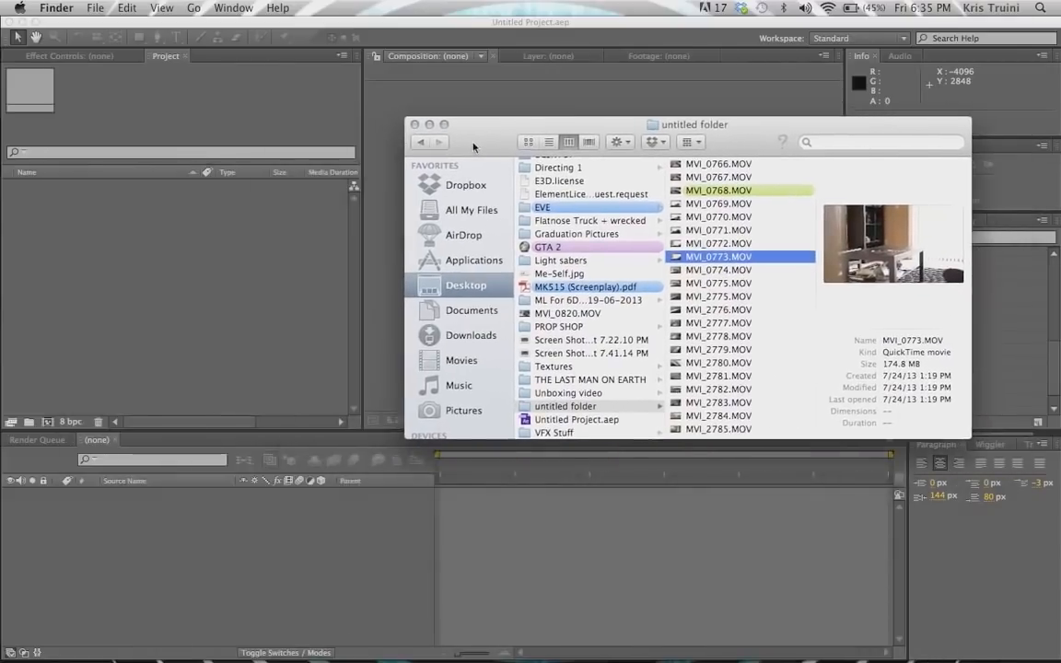
{"action": "left_click_drag", "start_coordinate": [728, 263], "coordinate": [105, 215]}
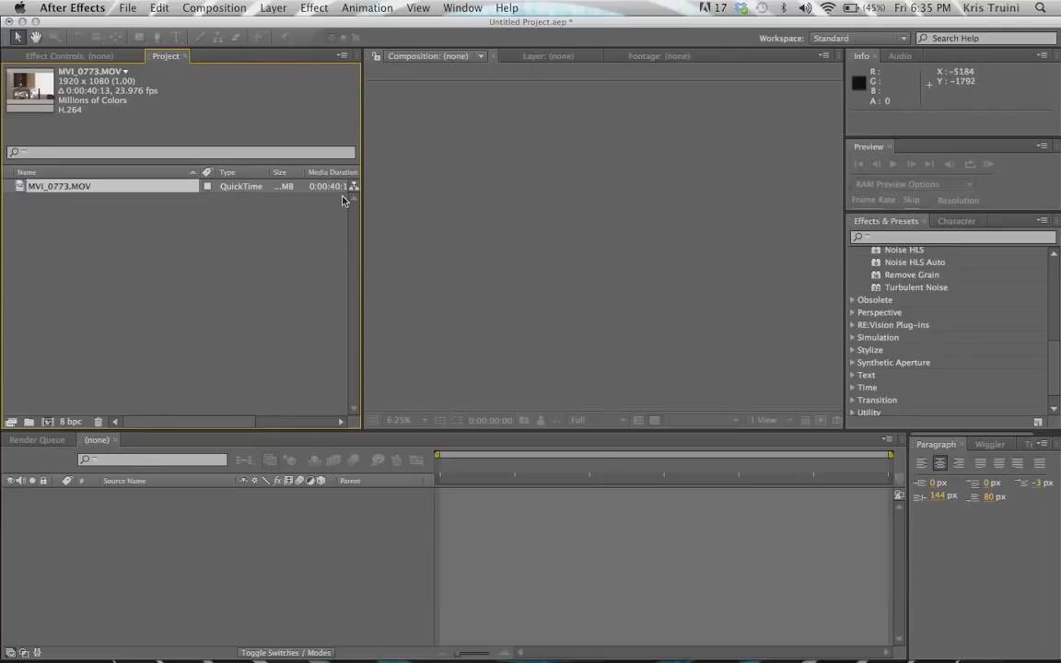
Create a composition from the MVI_0773.MOV footage and open the settings for a new composition.
{"action": "left_click_drag", "start_coordinate": [50, 192], "coordinate": [46, 426]}
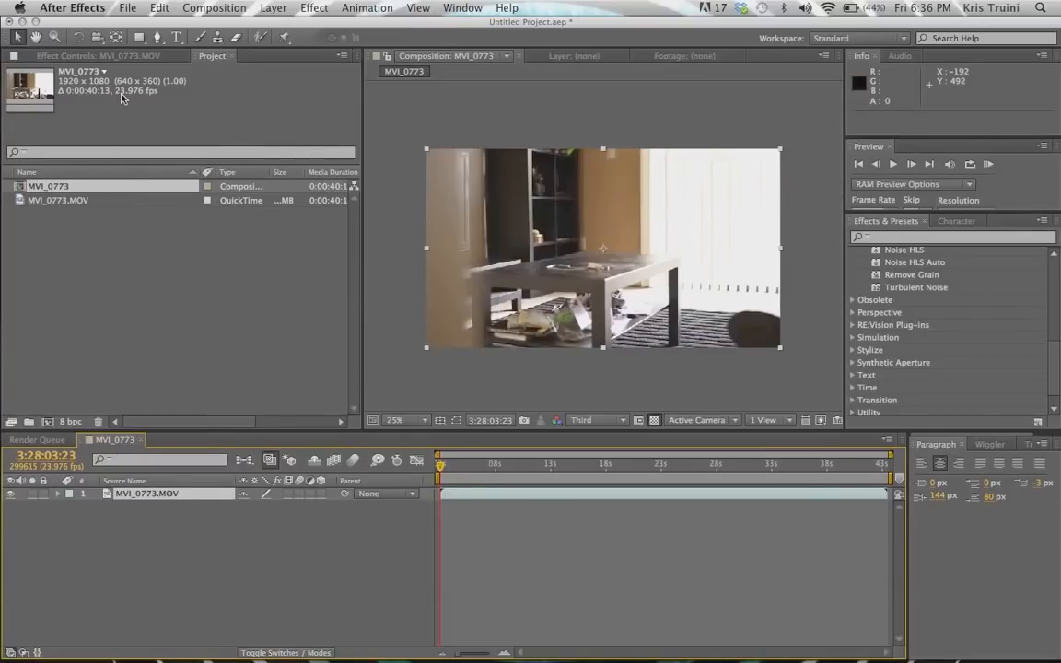
{"action": "left_click", "coordinate": [180, 291]}
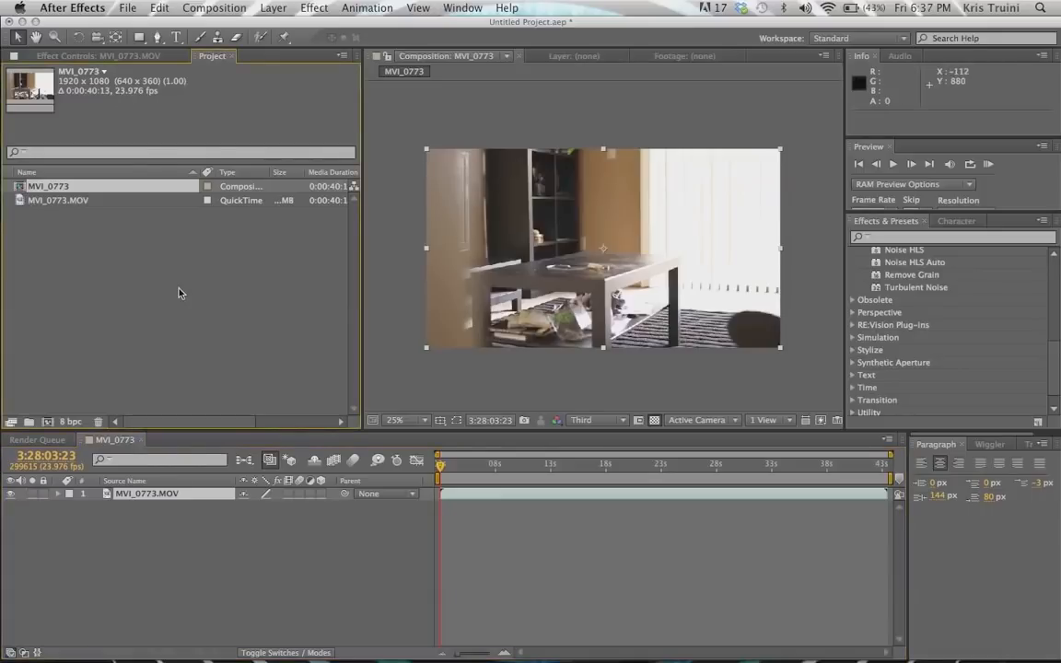
{"action": "left_click", "coordinate": [210, 9]}
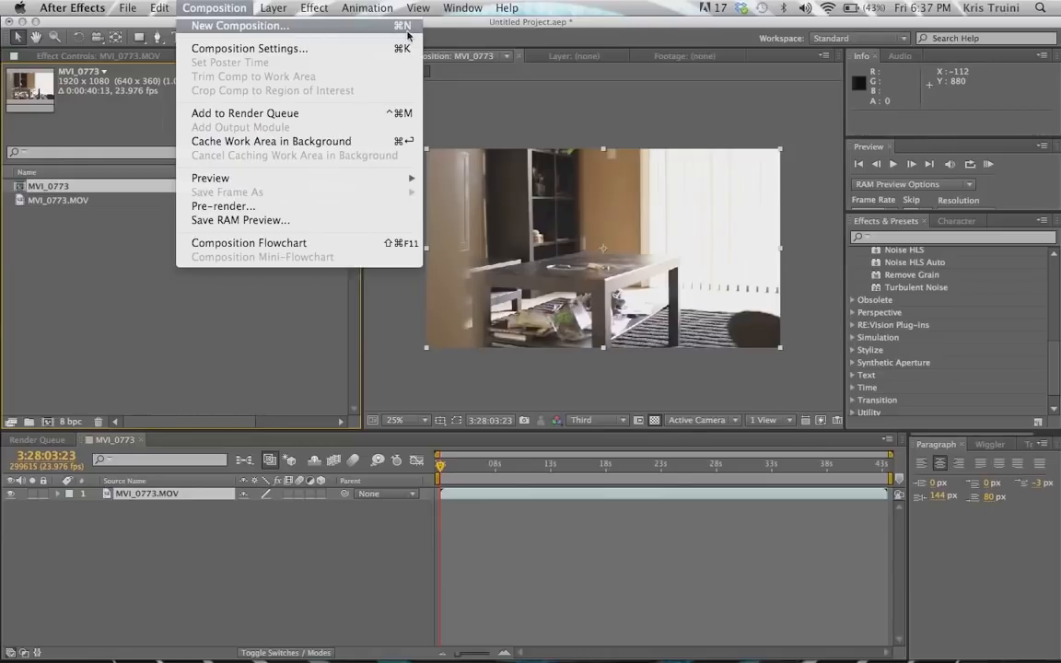
{"action": "left_click", "coordinate": [237, 27]}
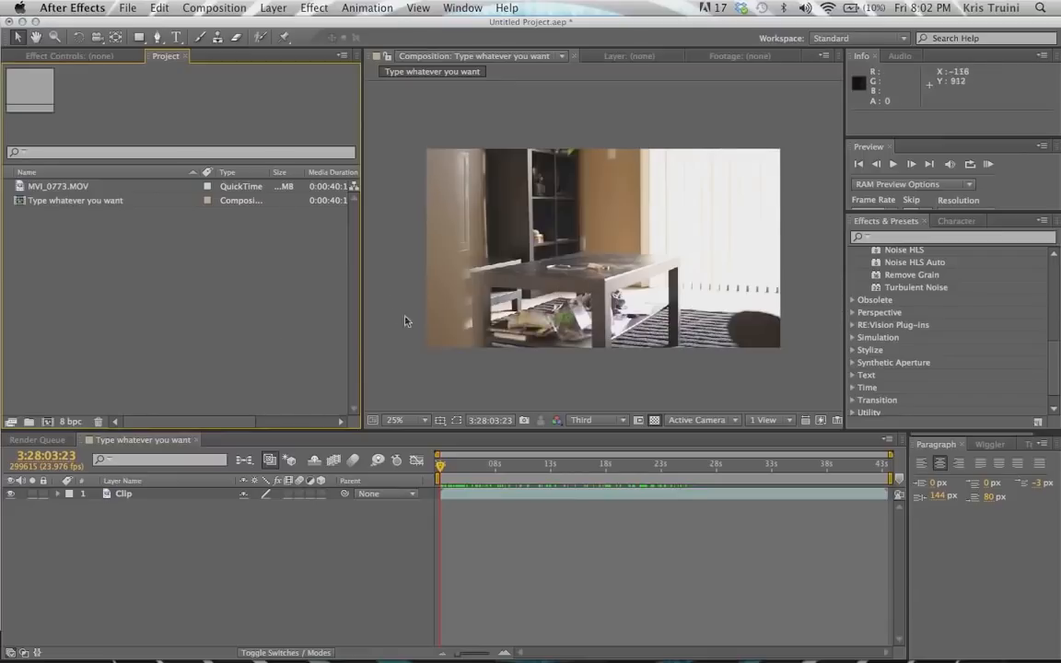
Import Profile logo.jpg from the Images folder in Finder into the After Effects project.
{"action": "mouse_move", "coordinate": [219, 647]}
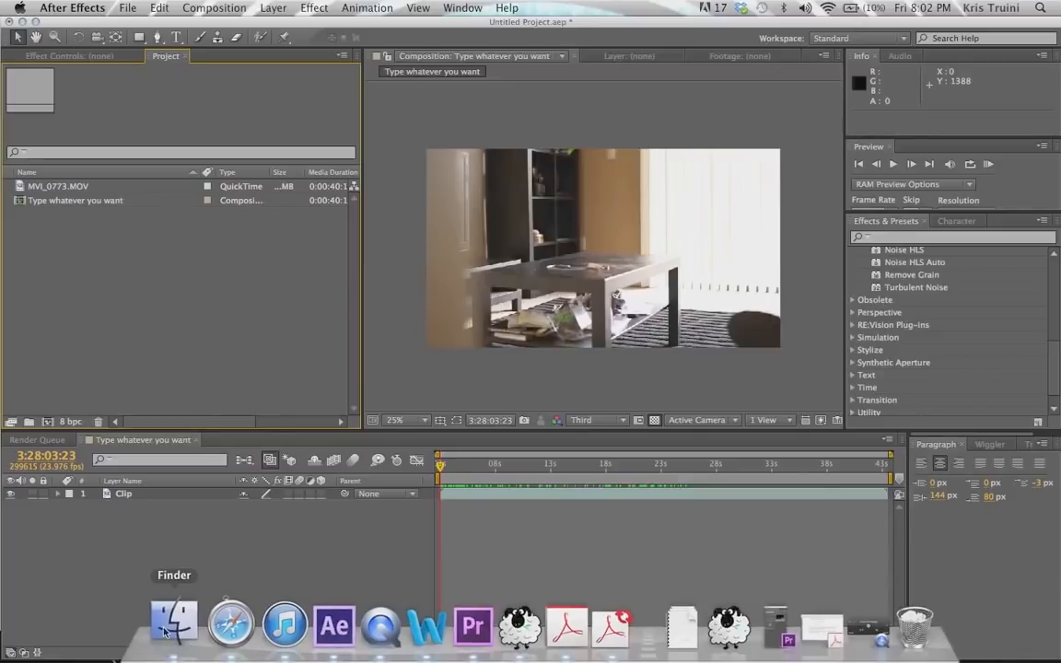
{"action": "left_click", "coordinate": [166, 645]}
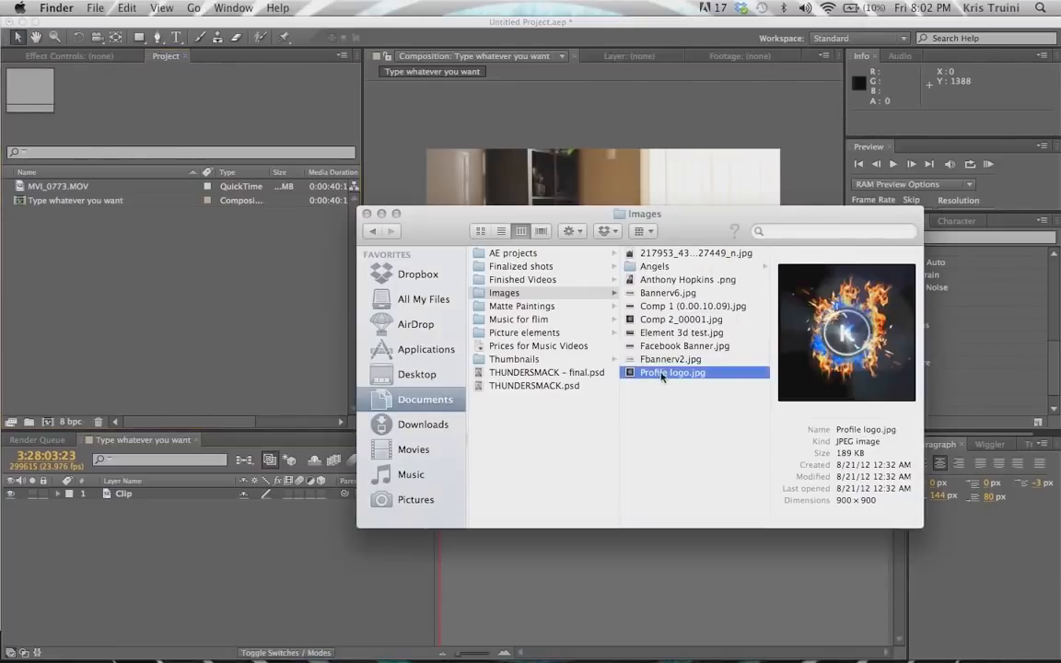
{"action": "left_click_drag", "start_coordinate": [661, 375], "coordinate": [29, 92]}
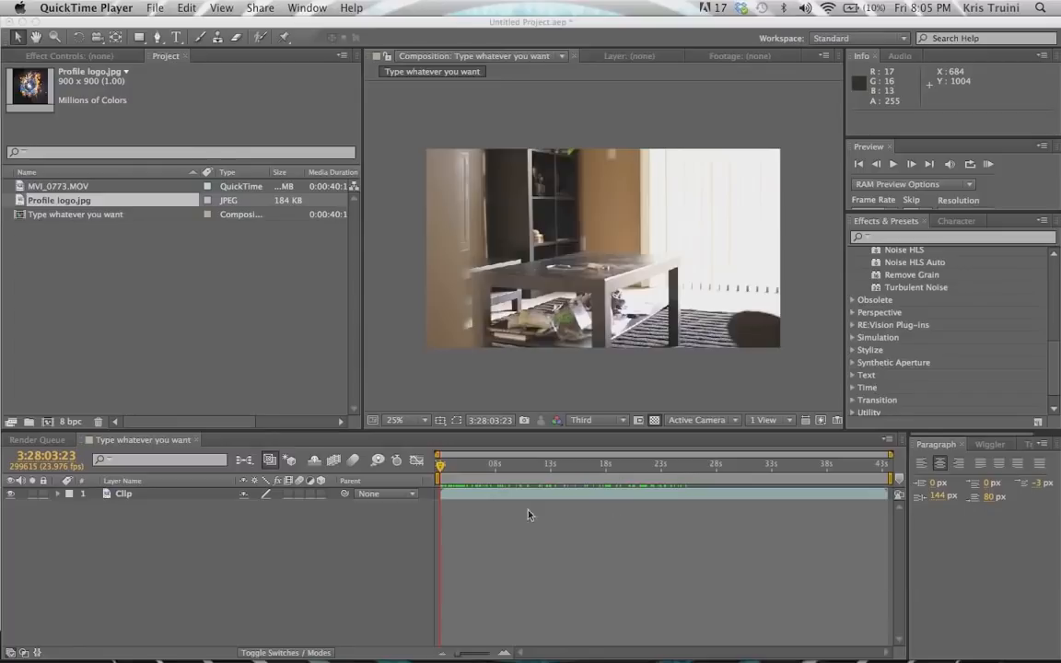
Try placing Profile logo.jpg directly in the lower-right corner of the composition frame, and delete the layer again.
{"action": "left_click", "coordinate": [91, 202]}
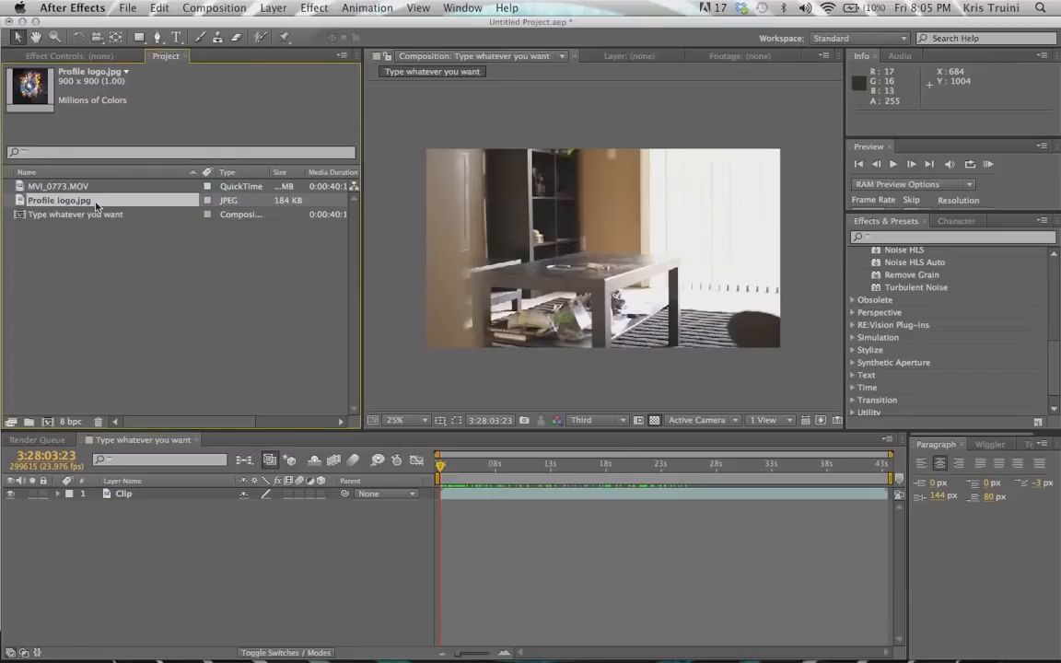
{"action": "left_click_drag", "start_coordinate": [57, 207], "coordinate": [178, 303]}
{"action": "left_click_drag", "start_coordinate": [66, 193], "coordinate": [698, 266]}
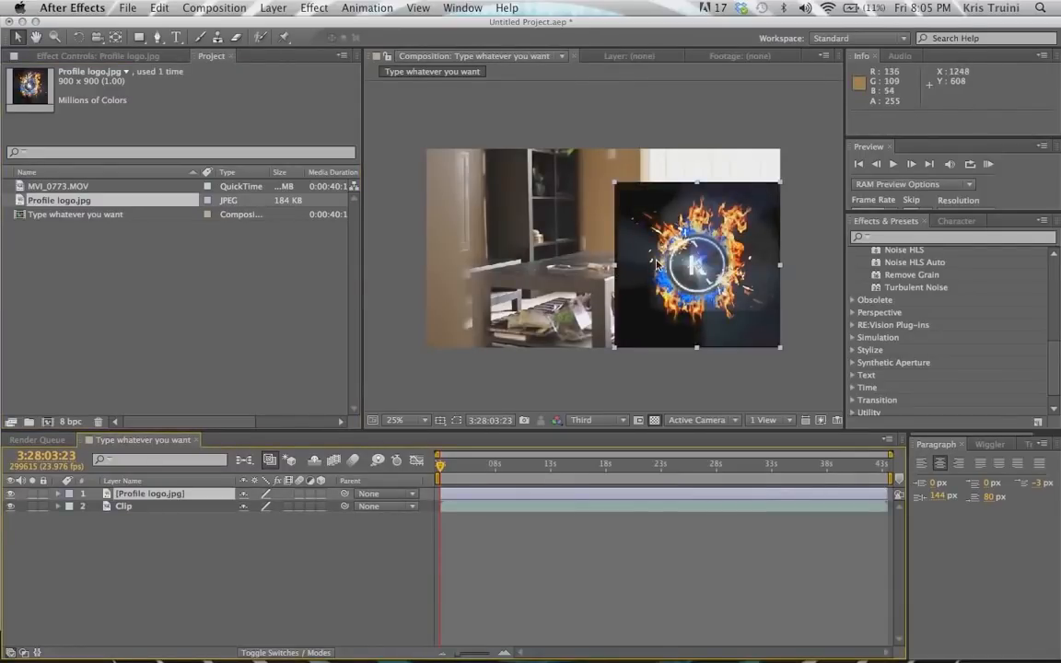
{"action": "key", "text": "Delete"}
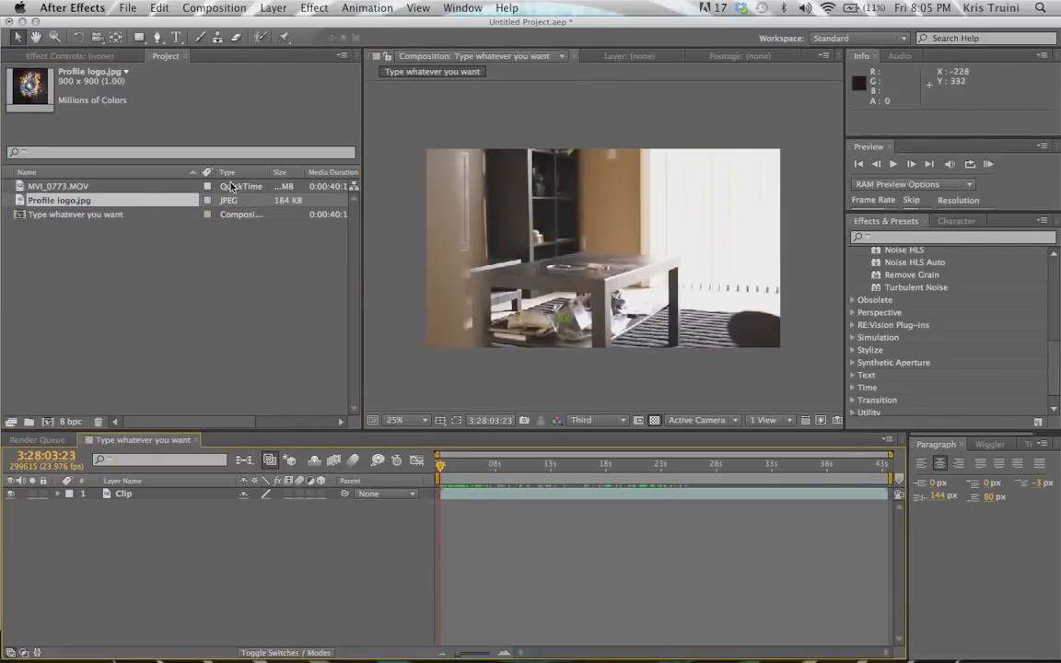
Try Profile logo.jpg as a layer below and above the Clip layer, and delete it from the composition.
{"action": "mouse_move", "coordinate": [98, 210]}
{"action": "left_mouse_down"}
{"action": "mouse_move", "coordinate": [276, 175]}
{"action": "mouse_move", "coordinate": [506, 164]}
{"action": "mouse_move", "coordinate": [493, 342]}
{"action": "mouse_move", "coordinate": [442, 406]}
{"action": "mouse_move", "coordinate": [479, 497]}
{"action": "mouse_move", "coordinate": [253, 509]}
{"action": "mouse_move", "coordinate": [179, 502]}
{"action": "left_mouse_up"}
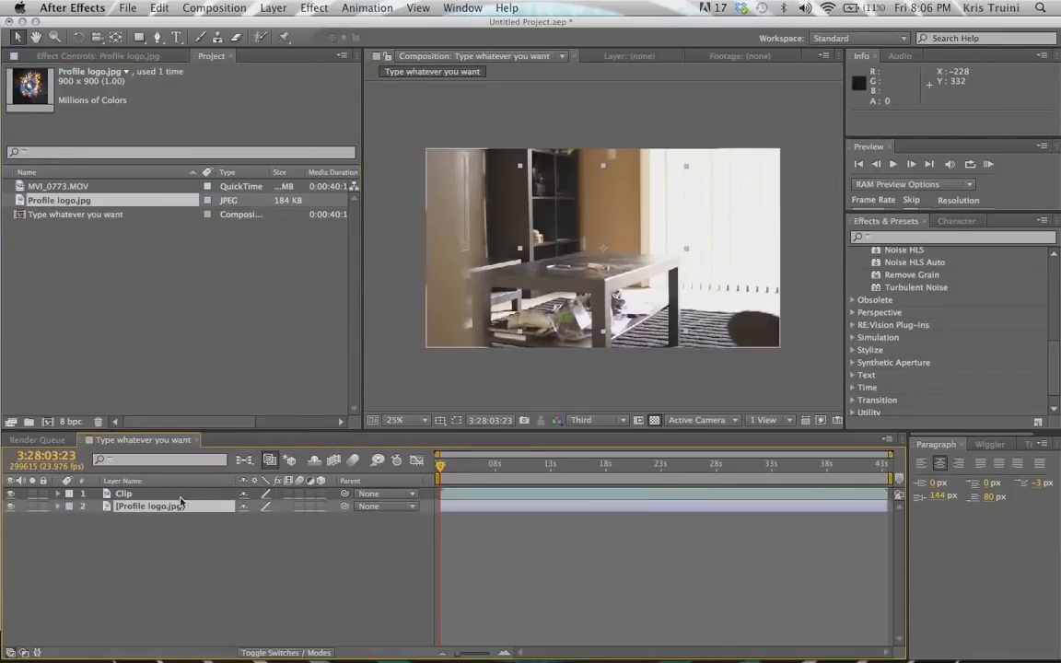
{"action": "left_click", "coordinate": [536, 221]}
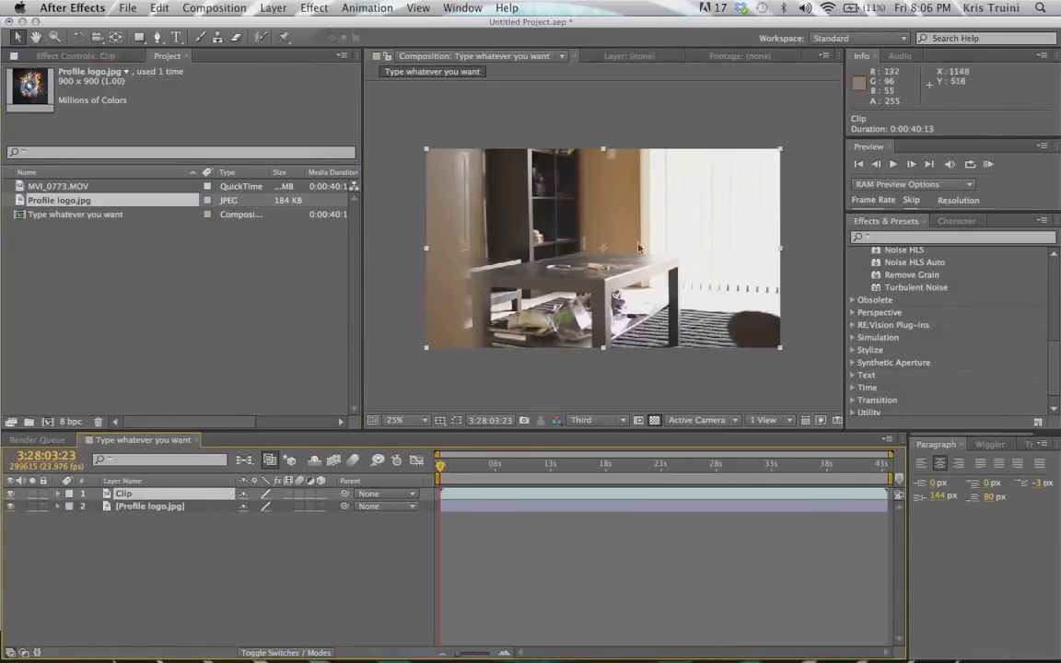
{"action": "left_click", "coordinate": [149, 506]}
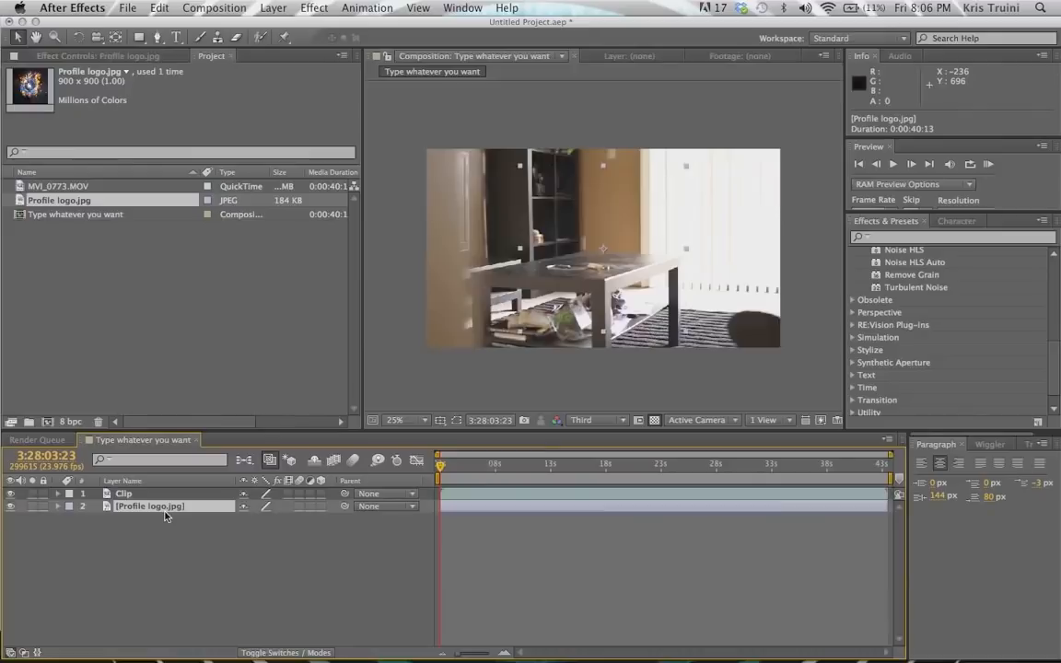
{"action": "left_click", "coordinate": [167, 515]}
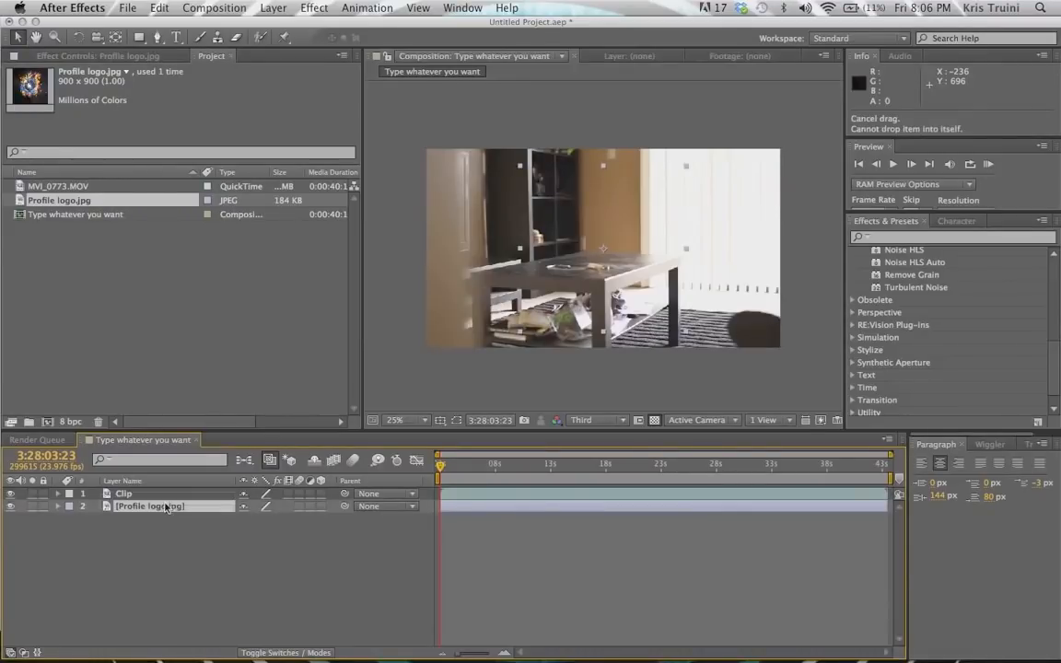
{"action": "left_click_drag", "start_coordinate": [167, 506], "coordinate": [167, 494]}
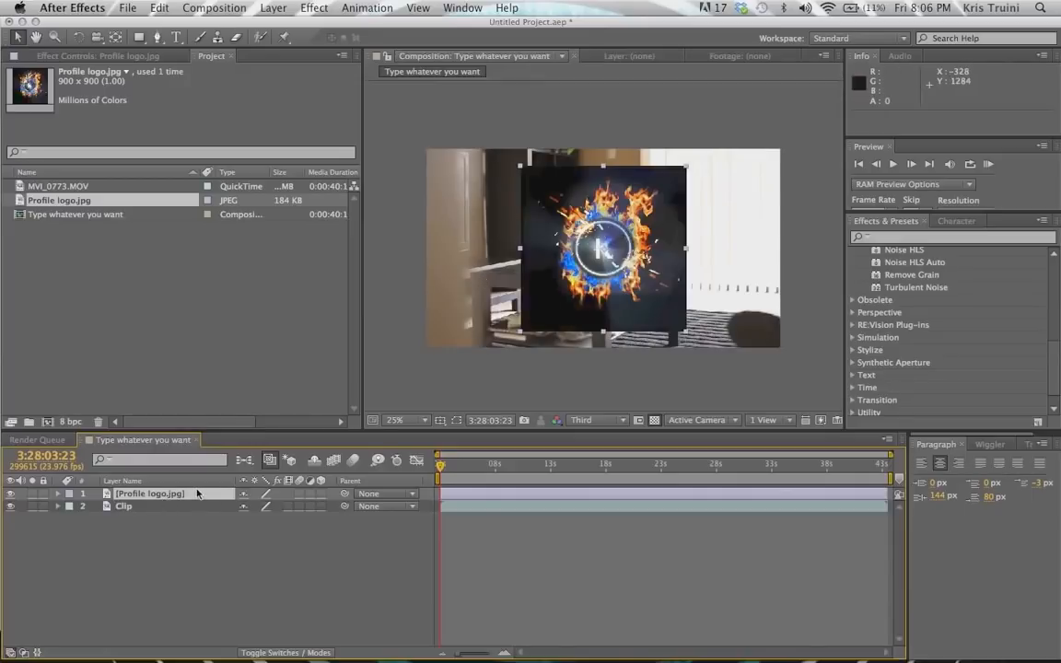
{"action": "key", "text": "Delete"}
Add Profile logo.jpg above the Clip layer at about 08s and move it to the start of the composition.
{"action": "left_click", "coordinate": [53, 198]}
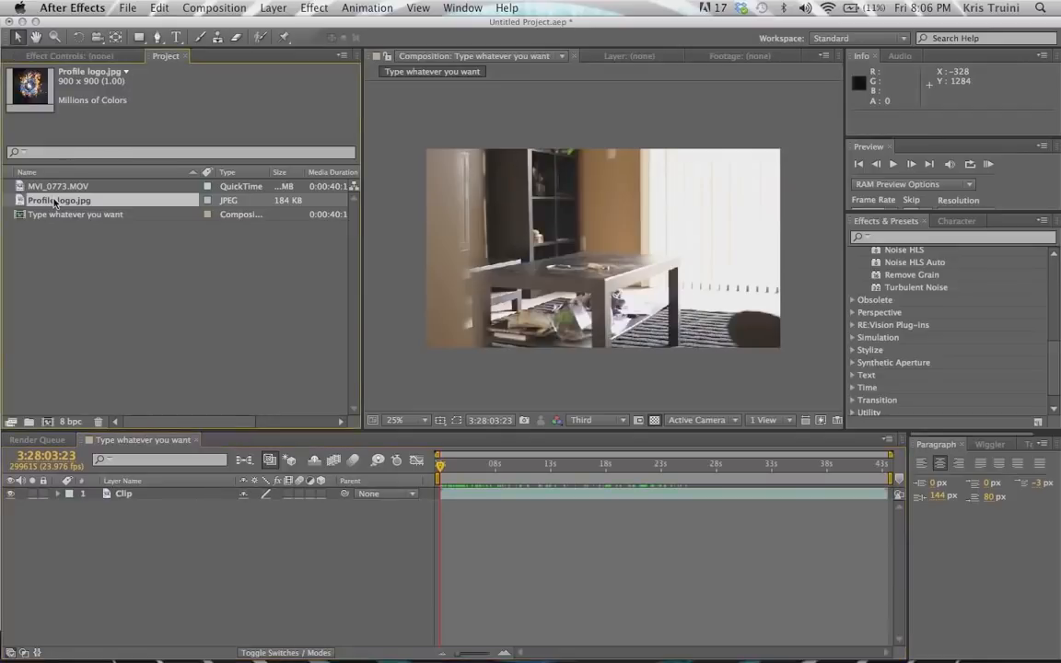
{"action": "mouse_move", "coordinate": [187, 491]}
{"action": "left_mouse_down"}
{"action": "mouse_move", "coordinate": [182, 506]}
{"action": "mouse_move", "coordinate": [190, 494]}
{"action": "mouse_move", "coordinate": [492, 491]}
{"action": "left_mouse_up"}
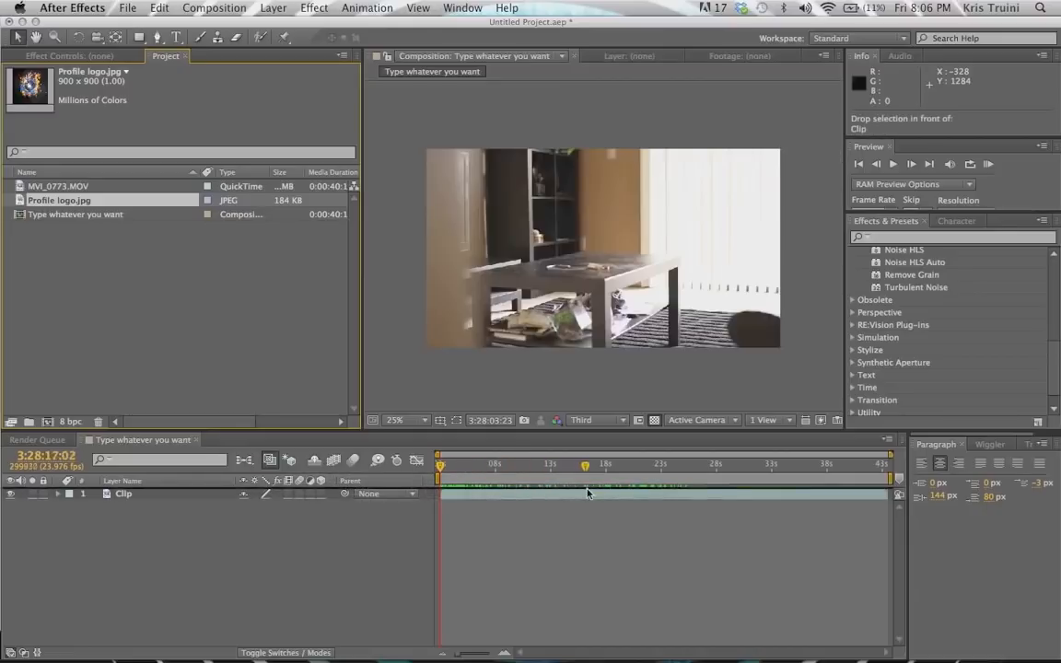
{"action": "left_click_drag", "start_coordinate": [588, 493], "coordinate": [144, 494]}
{"action": "left_click_drag", "start_coordinate": [358, 494], "coordinate": [525, 493]}
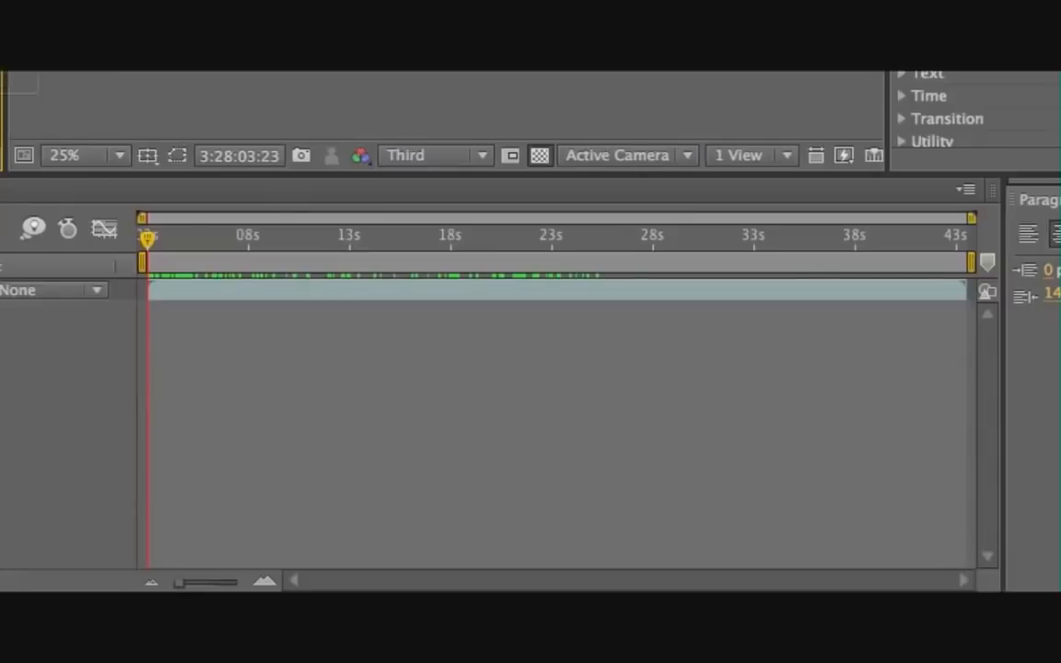
{"action": "mouse_move", "coordinate": [30, 528]}
{"action": "left_mouse_down"}
{"action": "mouse_move", "coordinate": [190, 339]}
{"action": "mouse_move", "coordinate": [180, 304]}
{"action": "mouse_move", "coordinate": [191, 277]}
{"action": "mouse_move", "coordinate": [194, 290]}
{"action": "mouse_move", "coordinate": [248, 286]}
{"action": "mouse_move", "coordinate": [200, 292]}
{"action": "mouse_move", "coordinate": [493, 301]}
{"action": "mouse_move", "coordinate": [518, 289]}
{"action": "mouse_move", "coordinate": [248, 281]}
{"action": "left_mouse_up"}
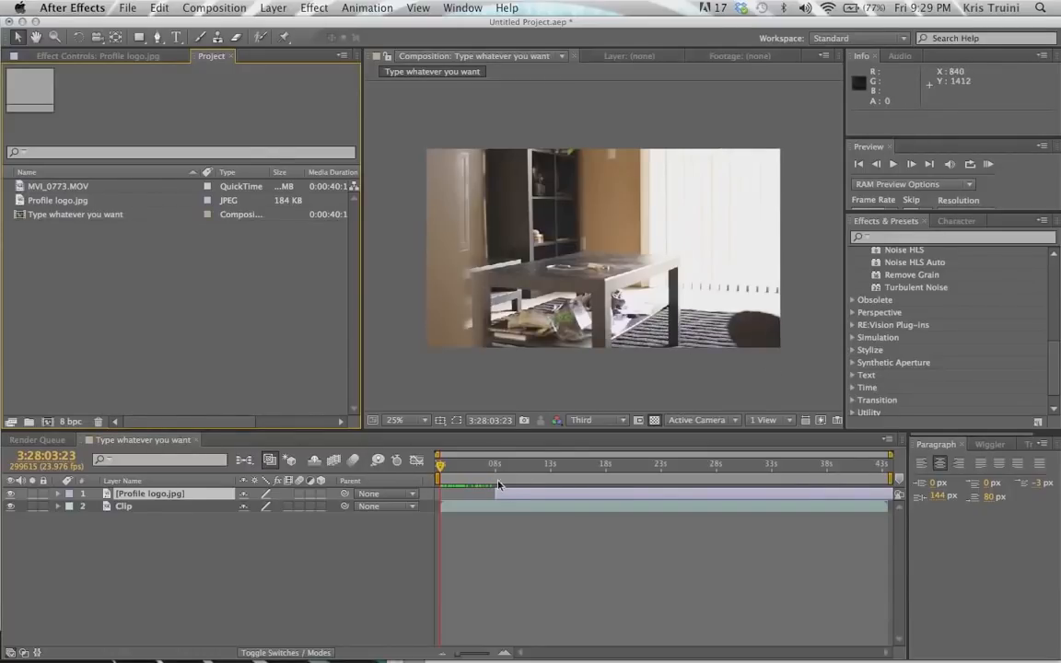
{"action": "left_click", "coordinate": [523, 497]}
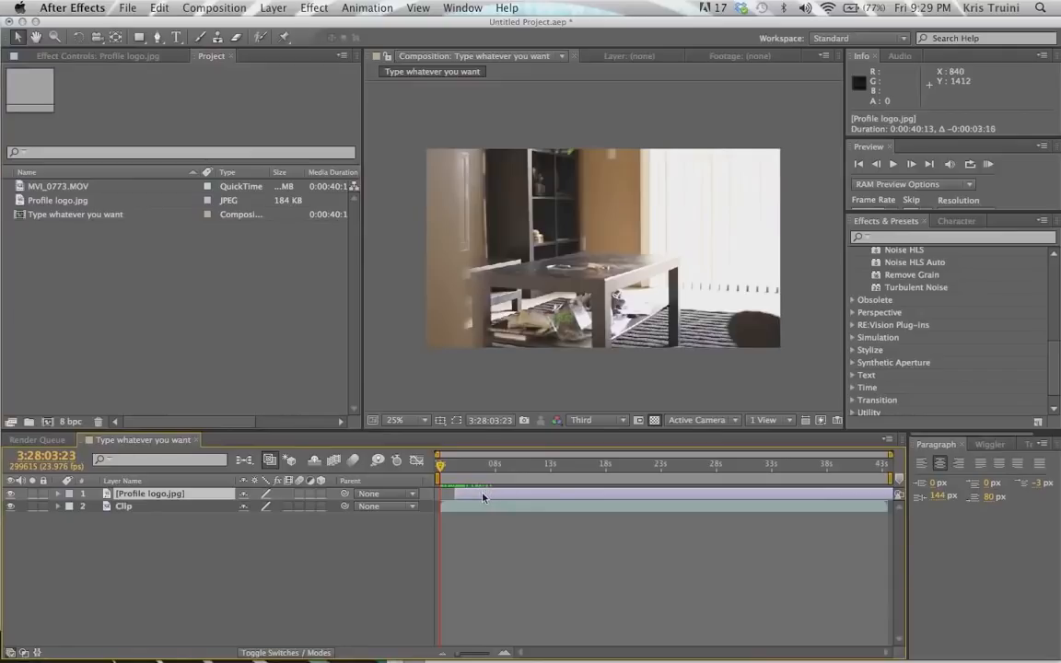
{"action": "left_click_drag", "start_coordinate": [470, 497], "coordinate": [469, 498]}
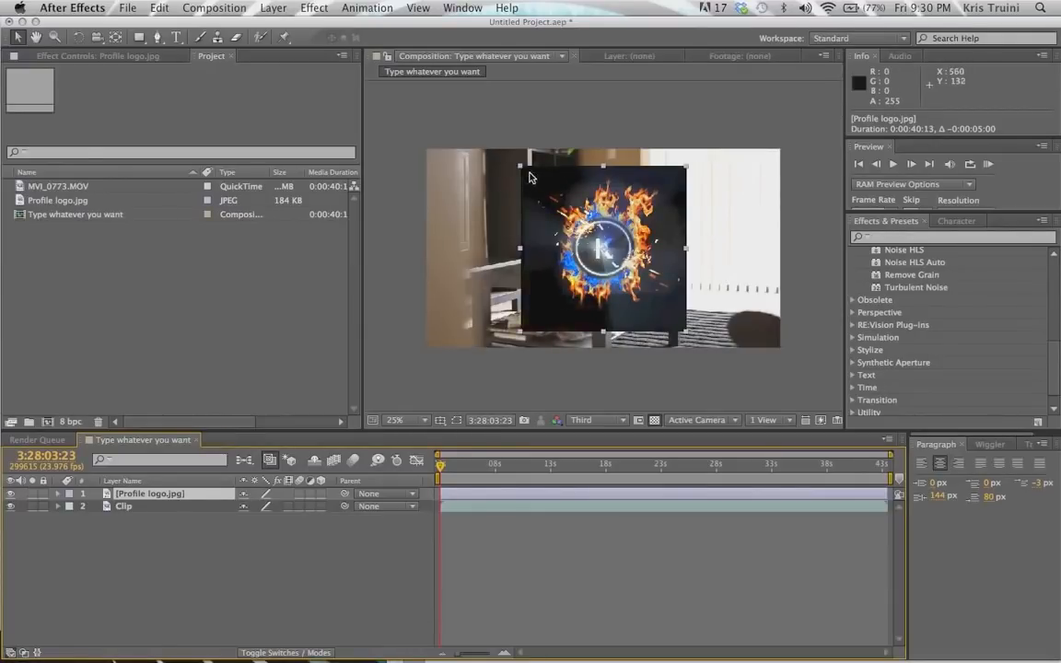
Try scaling the Profile logo.jpg layer to about 76% by 85% in the composition frame, and undo the scaling.
{"action": "left_click_drag", "start_coordinate": [521, 168], "coordinate": [539, 253]}
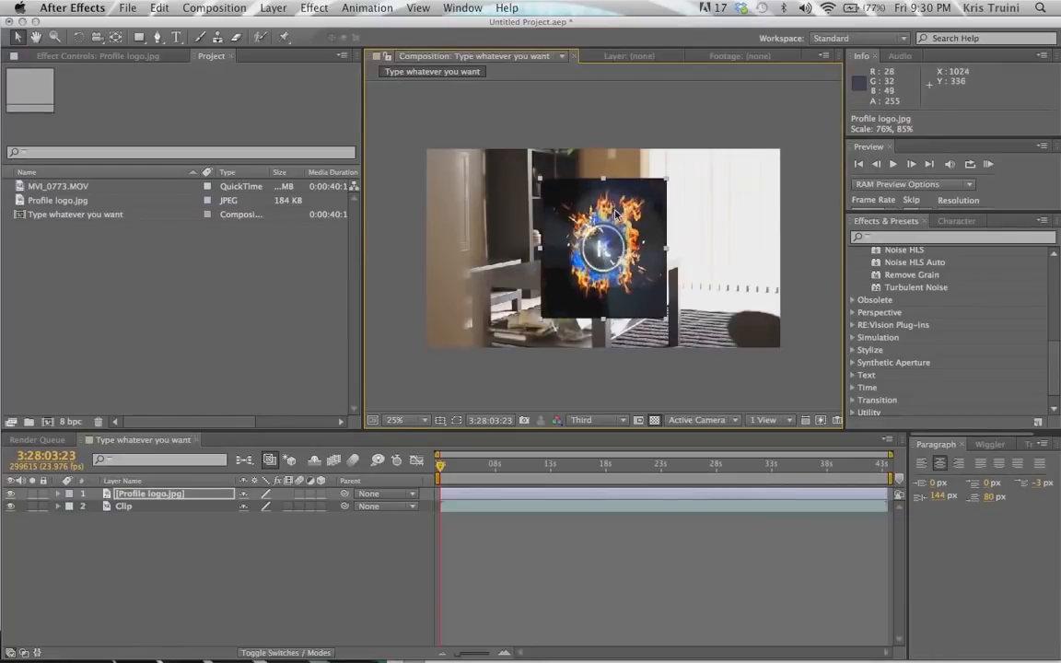
{"action": "left_click_drag", "start_coordinate": [540, 177], "coordinate": [521, 165]}
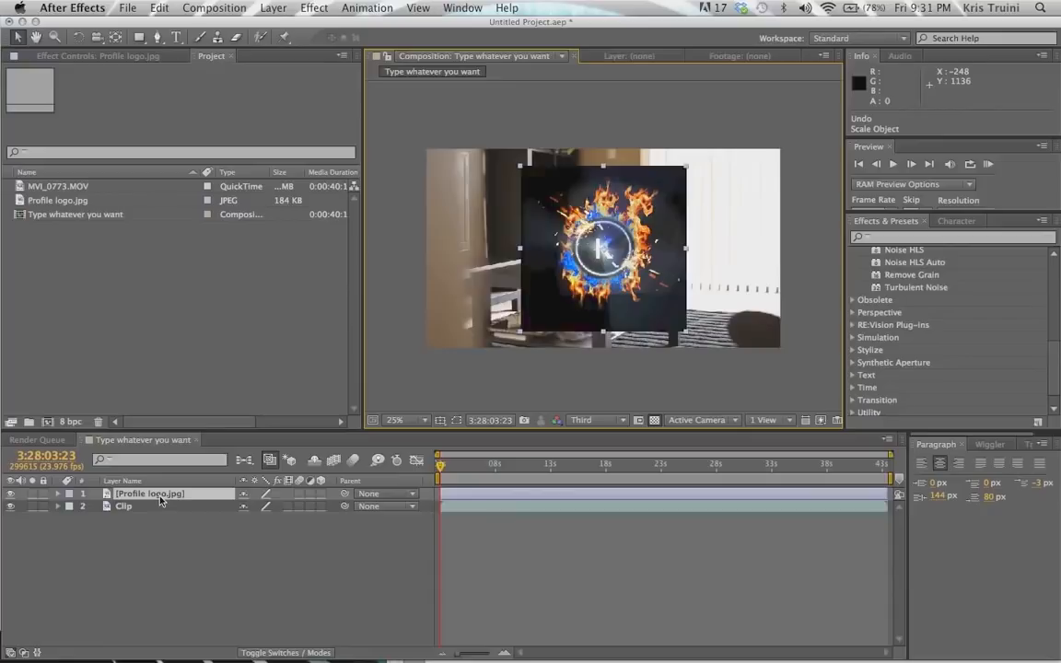
Scale the Profile logo.jpg layer uniformly to 34% through its Scale property, trying 51% and 100% first.
{"action": "key", "text": "s"}
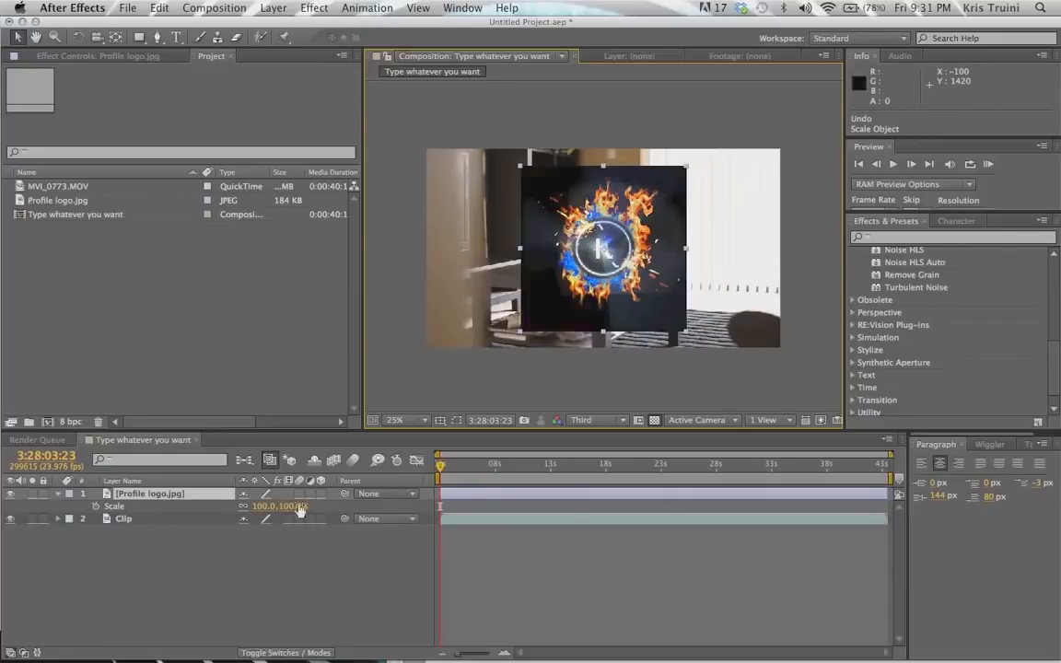
{"action": "mouse_move", "coordinate": [296, 512]}
{"action": "left_mouse_down"}
{"action": "mouse_move", "coordinate": [247, 512]}
{"action": "mouse_move", "coordinate": [318, 513]}
{"action": "mouse_move", "coordinate": [251, 513]}
{"action": "mouse_move", "coordinate": [283, 509]}
{"action": "left_mouse_up"}
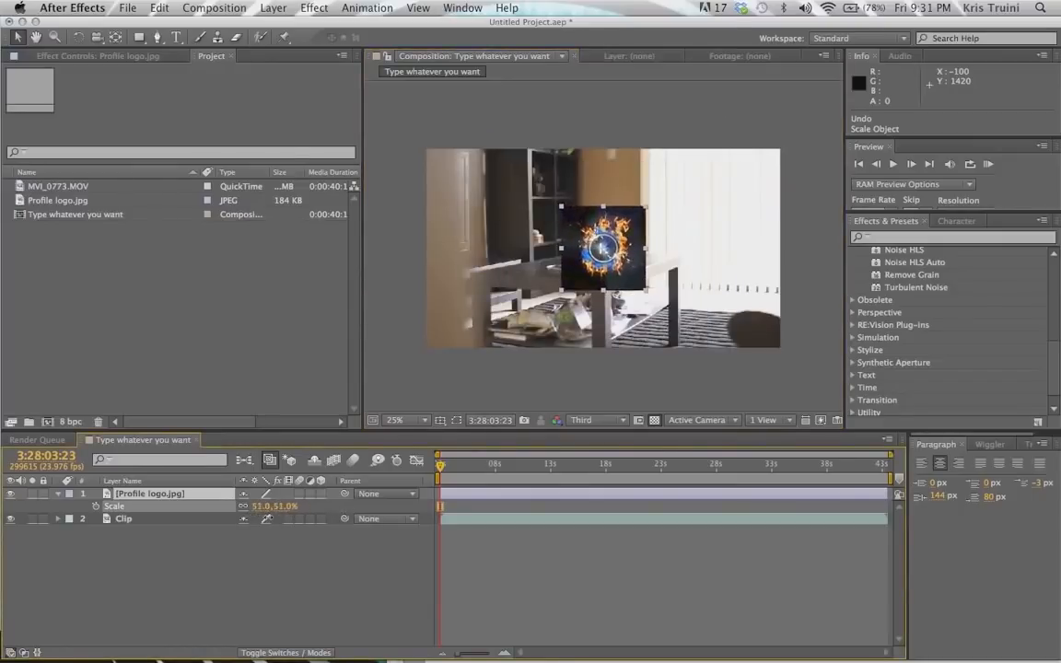
{"action": "left_click", "coordinate": [288, 507]}
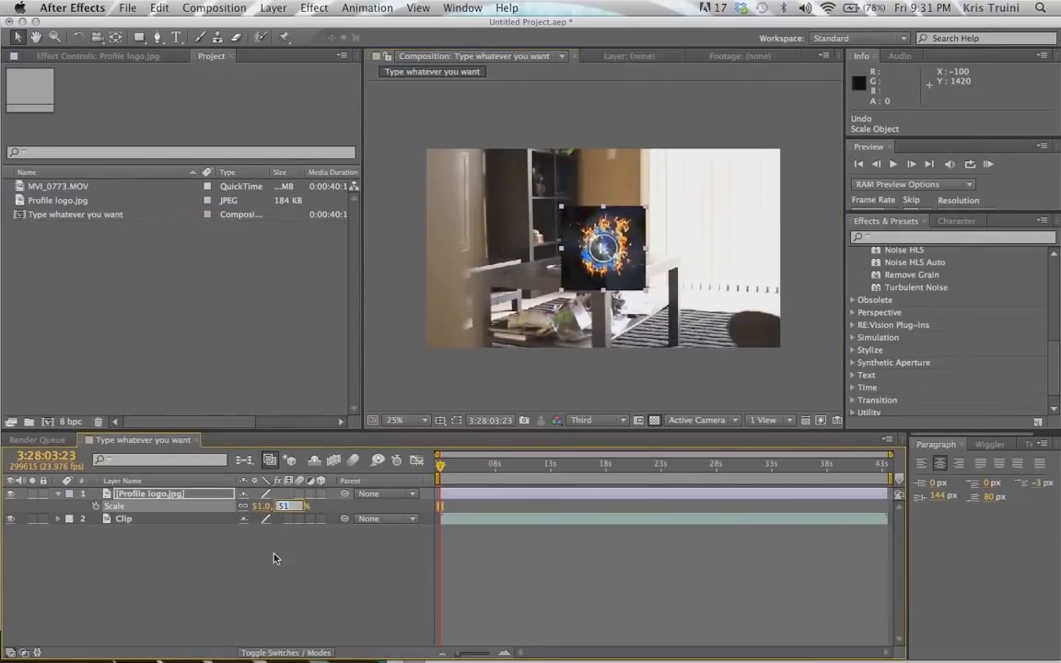
{"action": "type", "text": "100"}
{"action": "key", "text": "Return"}
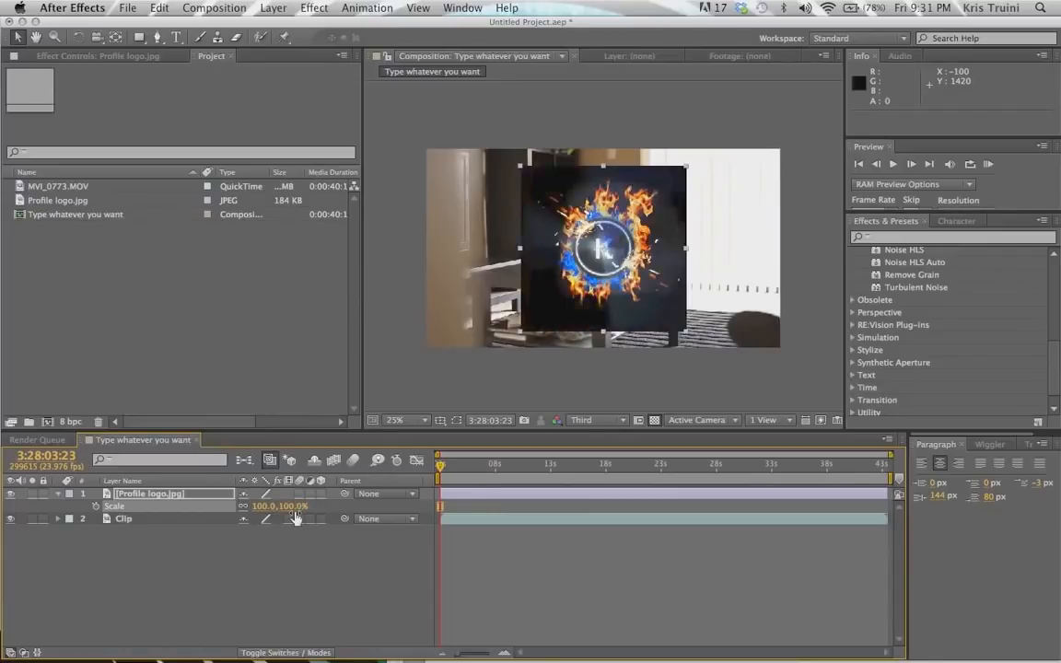
{"action": "left_click_drag", "start_coordinate": [277, 506], "coordinate": [250, 514]}
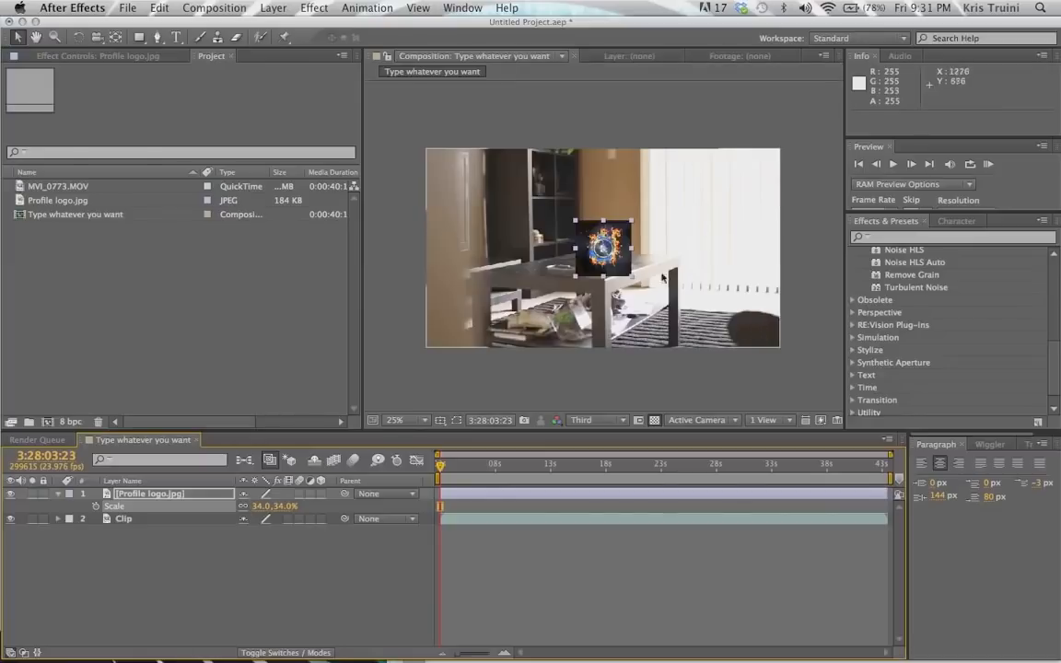
Try moving the logo freehand to the lower-right corner of the composition frame, and undo the move.
{"action": "left_click_drag", "start_coordinate": [599, 238], "coordinate": [752, 316]}
{"action": "key", "text": "super+z"}
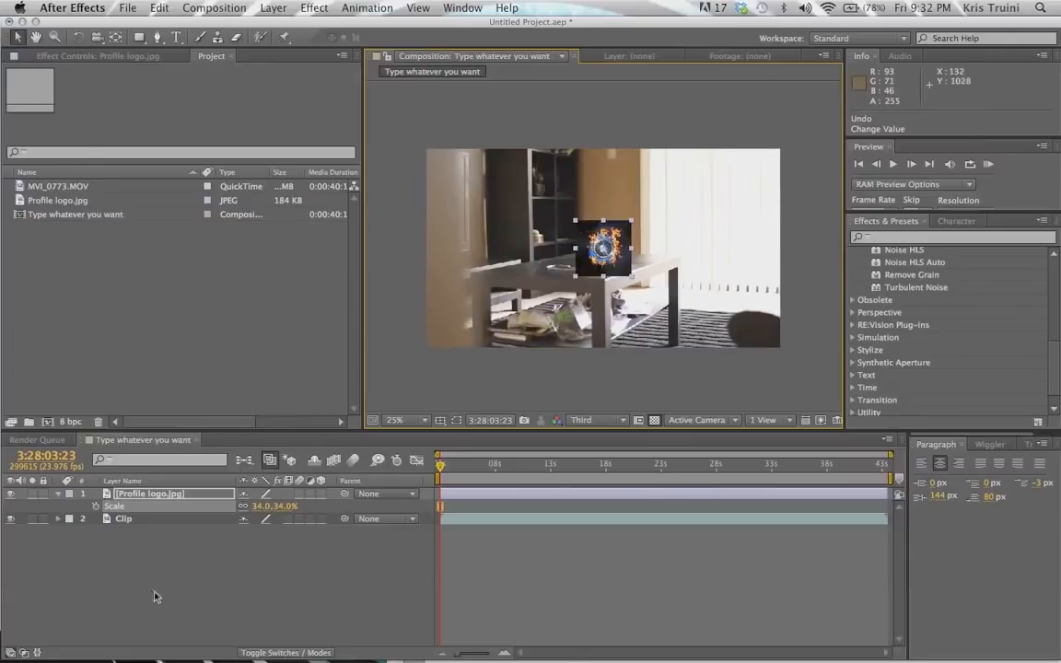
Set the Profile logo.jpg layer's position to 1721, 900 in the lower-right corner of the frame.
{"action": "left_click", "coordinate": [143, 498]}
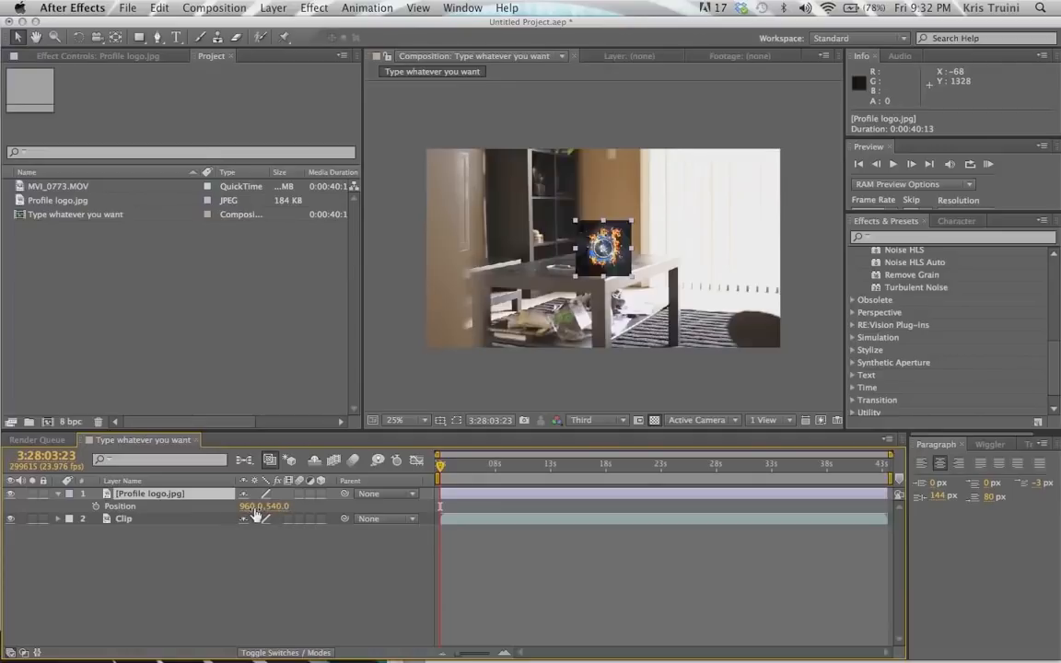
{"action": "left_click_drag", "start_coordinate": [251, 506], "coordinate": [776, 491]}
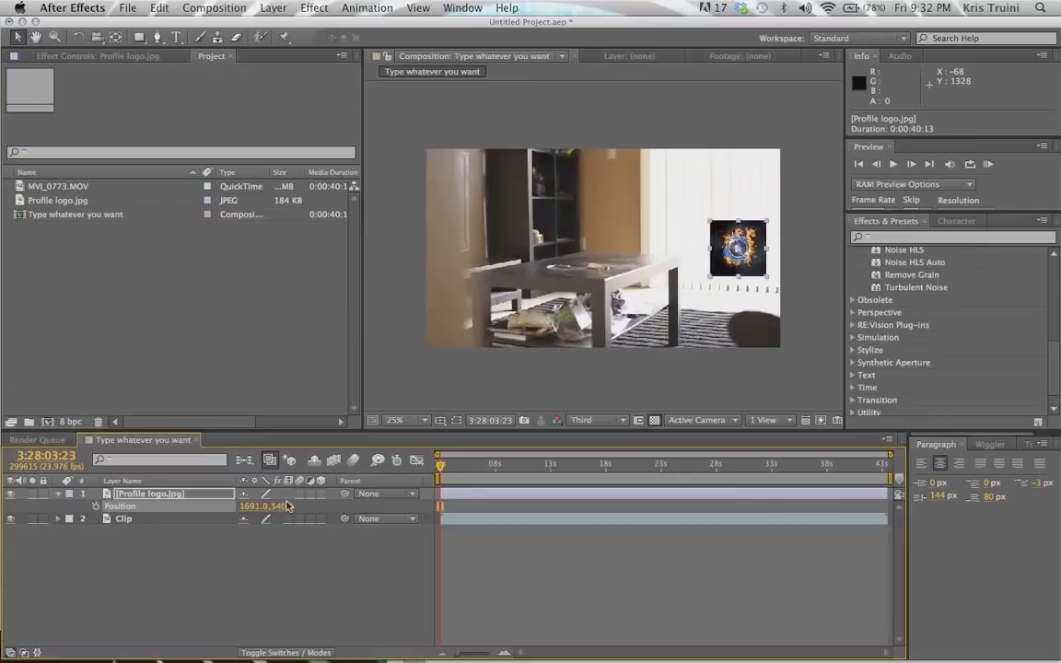
{"action": "left_click_drag", "start_coordinate": [287, 506], "coordinate": [537, 511]}
{"action": "left_click_drag", "start_coordinate": [248, 509], "coordinate": [301, 509]}
{"action": "left_click", "coordinate": [147, 496]}
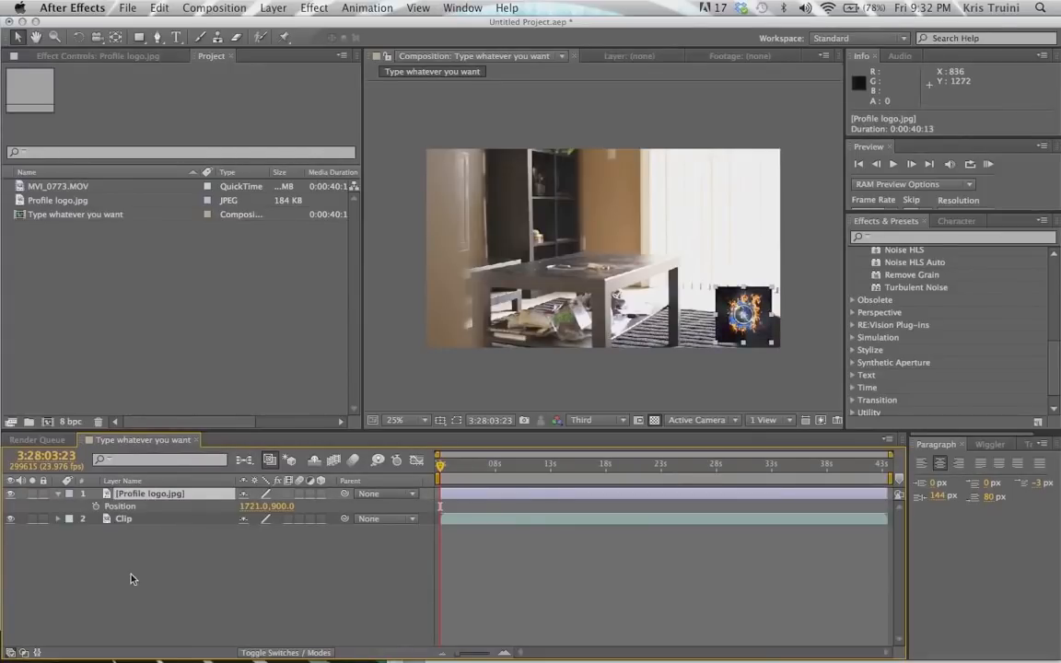
Reveal the logo layer's scale, position and rotation properties in turn, try rotating the logo, and undo the rotation.
{"action": "key", "text": "s"}
{"action": "key", "text": "p"}
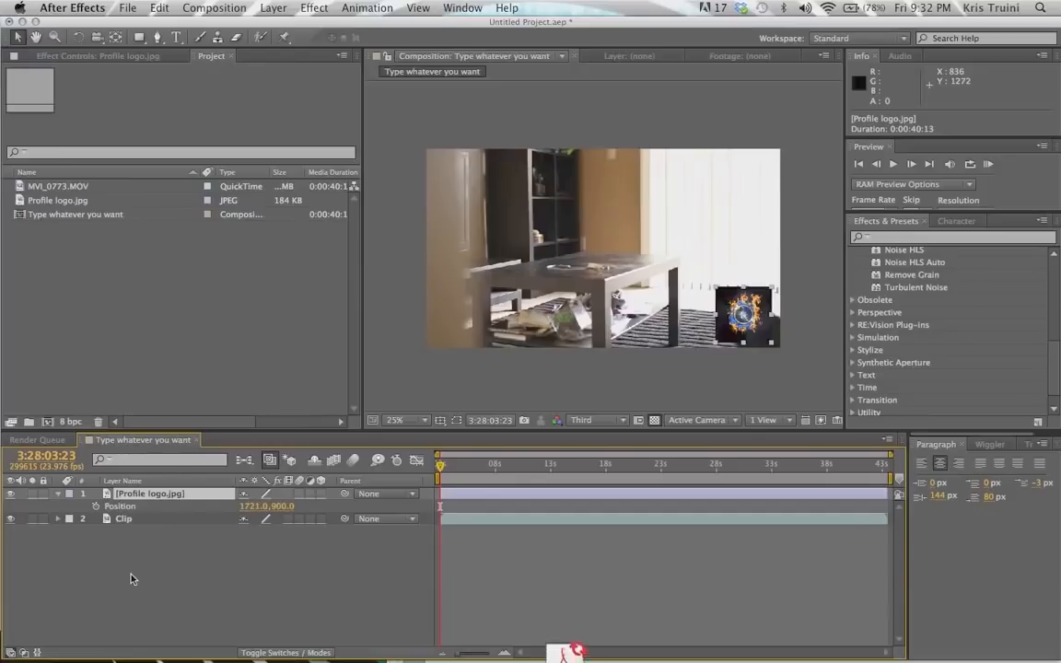
{"action": "key", "text": "r"}
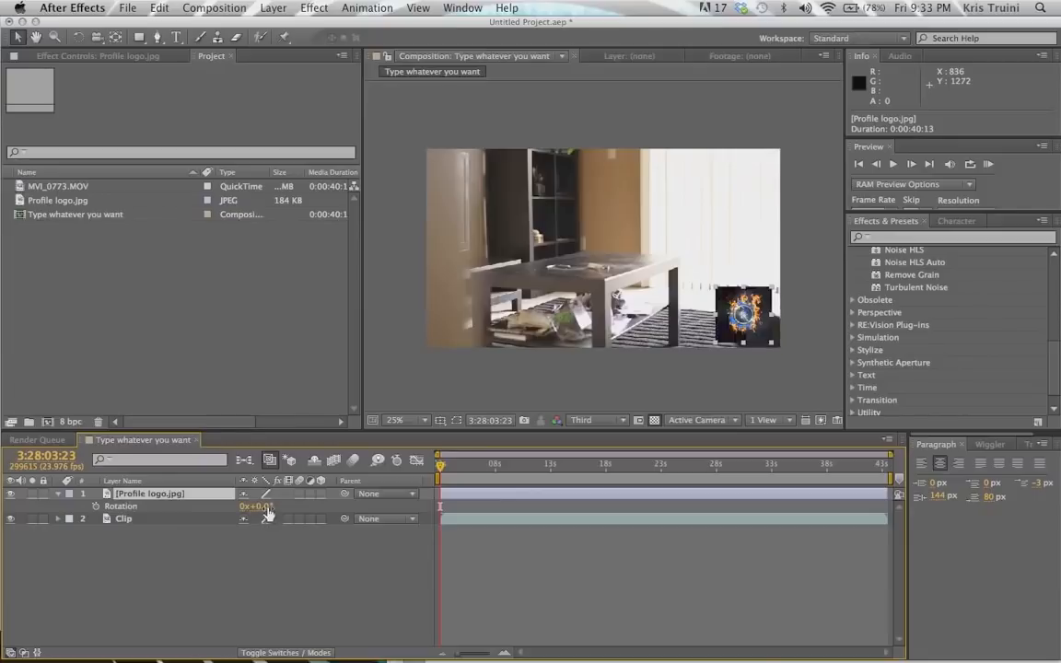
{"action": "left_click_drag", "start_coordinate": [263, 507], "coordinate": [306, 521]}
{"action": "key", "text": "super+z"}
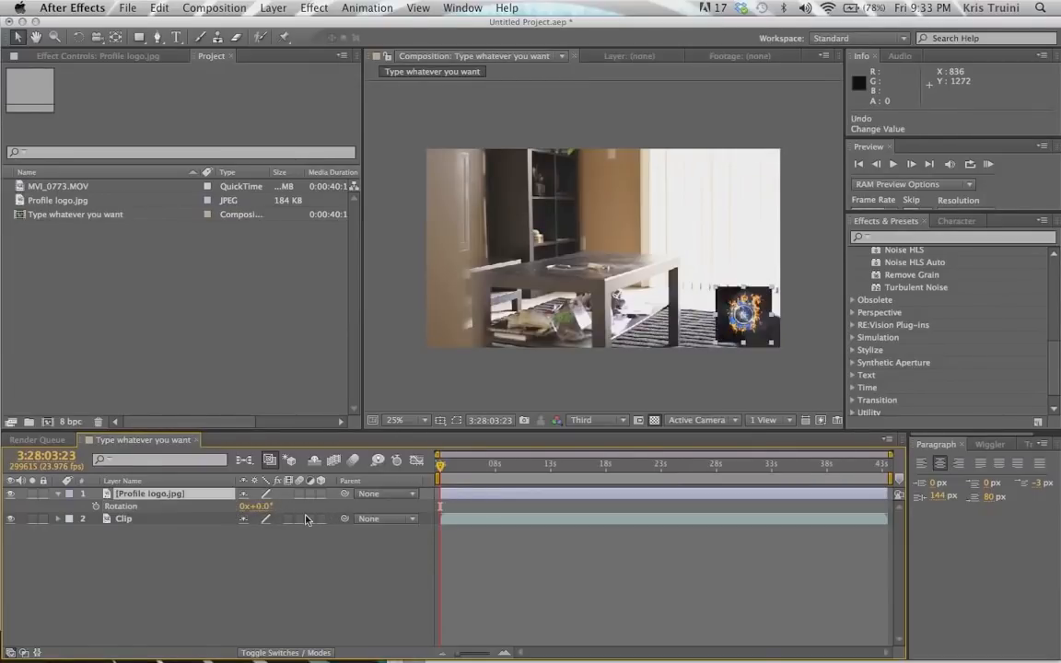
Reveal the Profile logo.jpg layer's opacity, try adjusting it, and collapse the property again.
{"action": "key", "text": "t"}
{"action": "left_click_drag", "start_coordinate": [249, 506], "coordinate": [347, 502]}
{"action": "key", "text": "t"}
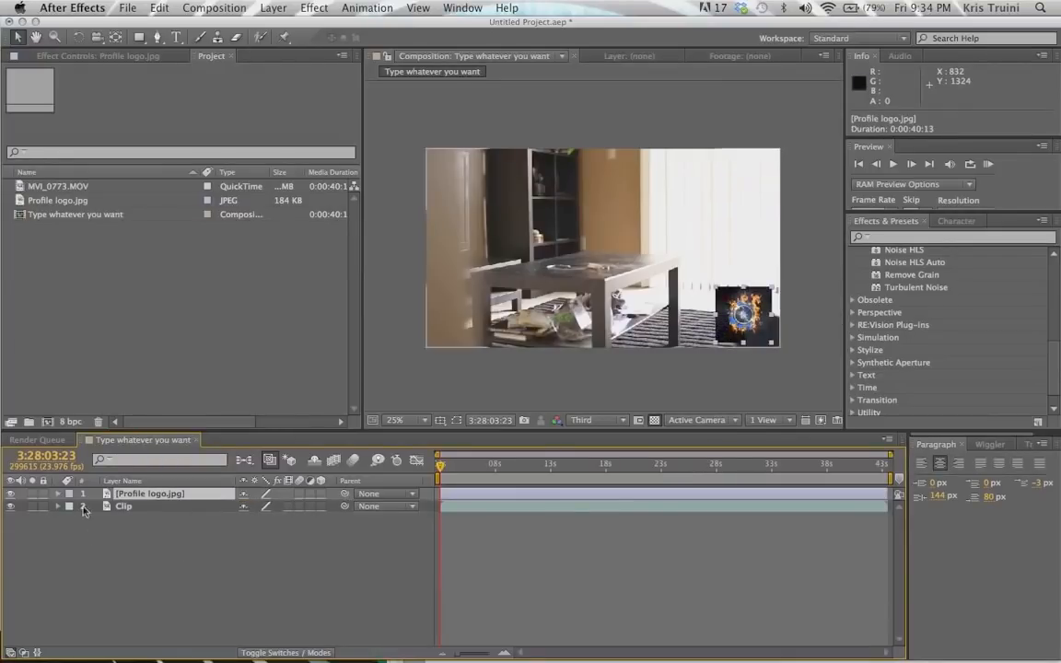
Display the Profile logo.jpg layer's position, scale, rotation and opacity properties together in the timeline.
{"action": "key", "text": "p"}
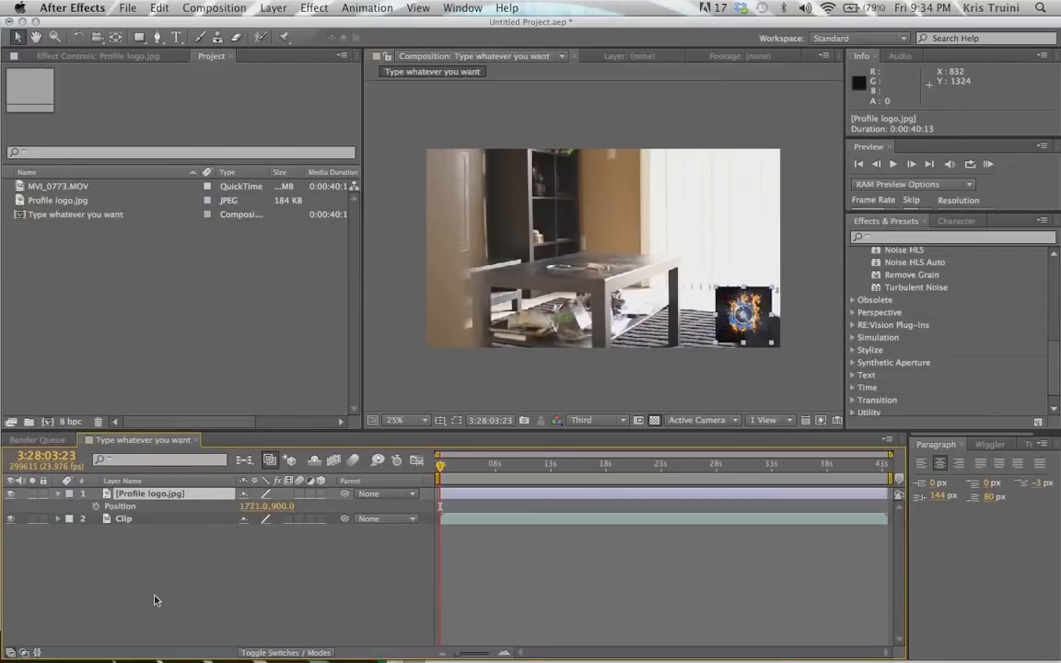
{"action": "key", "text": "s"}
{"action": "key", "text": "shift+p"}
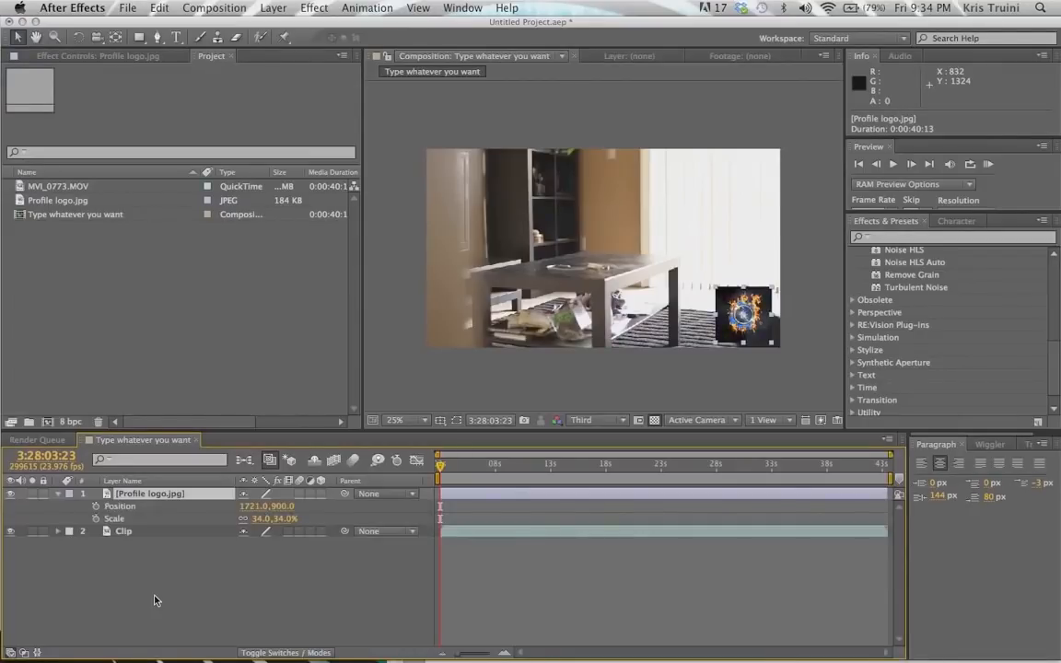
{"action": "key", "text": "shift+r"}
{"action": "key", "text": "shift+t"}
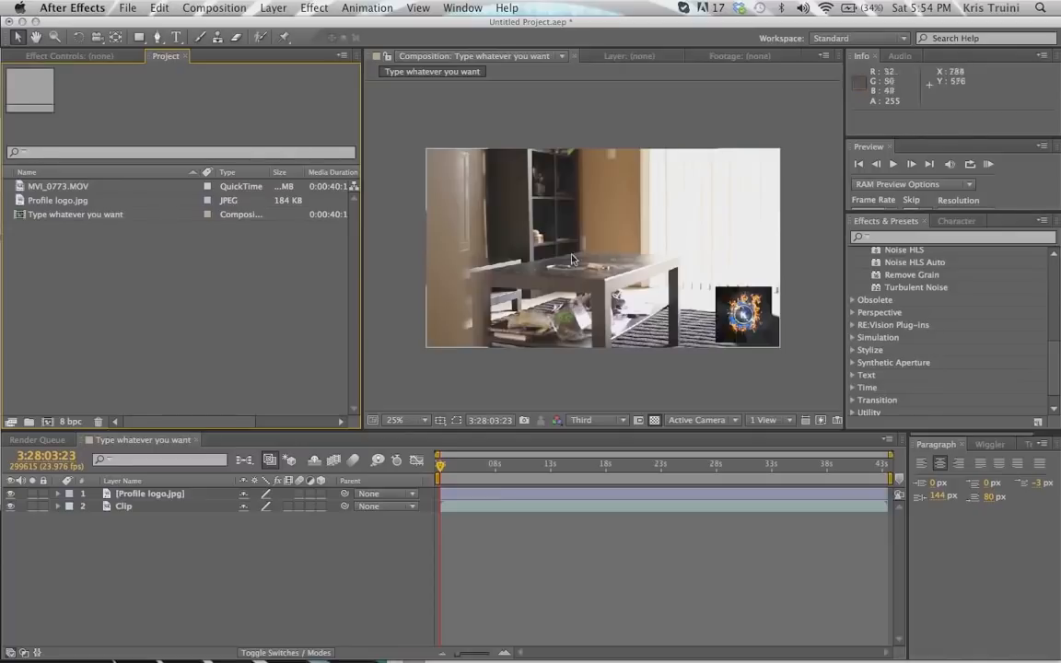
Try adding Profile logo.jpg to the composition as a second logo layer, and delete that layer again.
{"action": "left_click", "coordinate": [65, 201]}
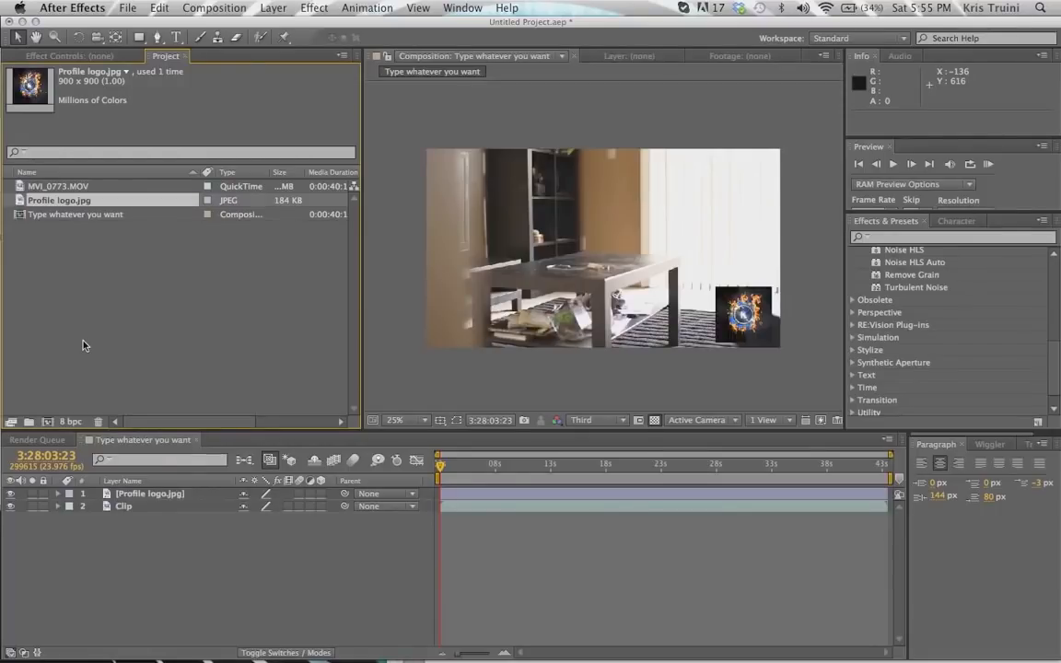
{"action": "key", "text": "super+slash"}
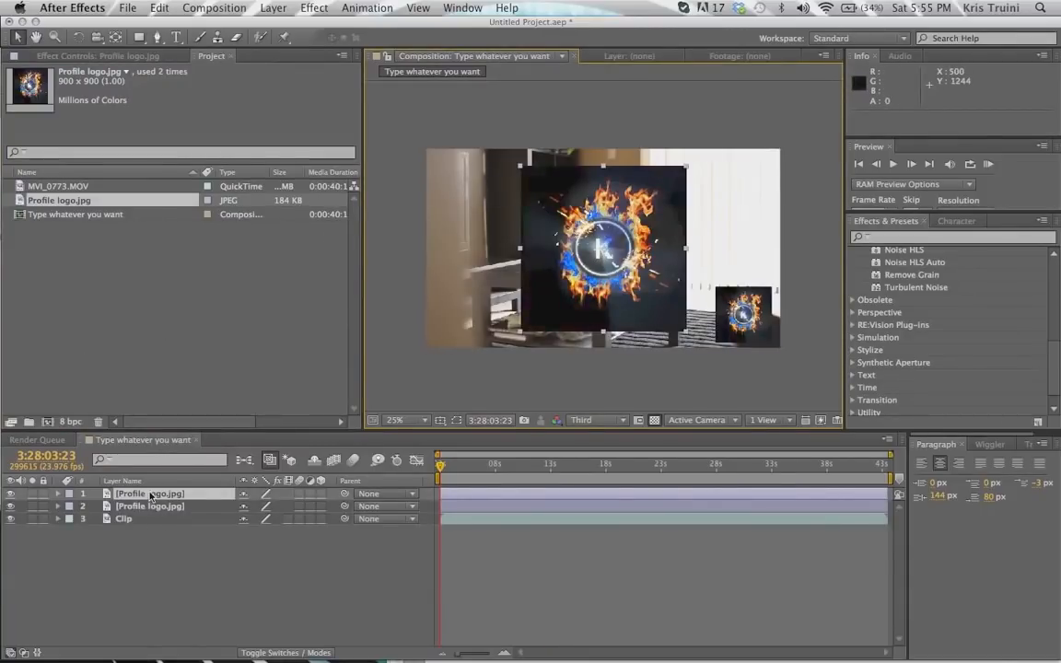
{"action": "key", "text": "Delete"}
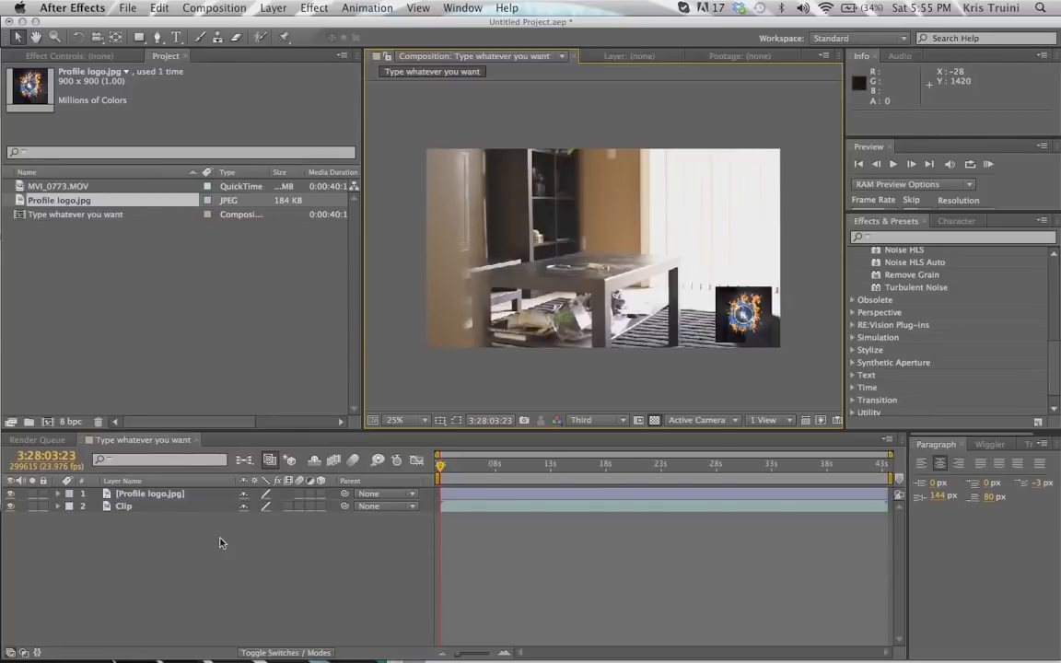
{"action": "left_click", "coordinate": [128, 560]}
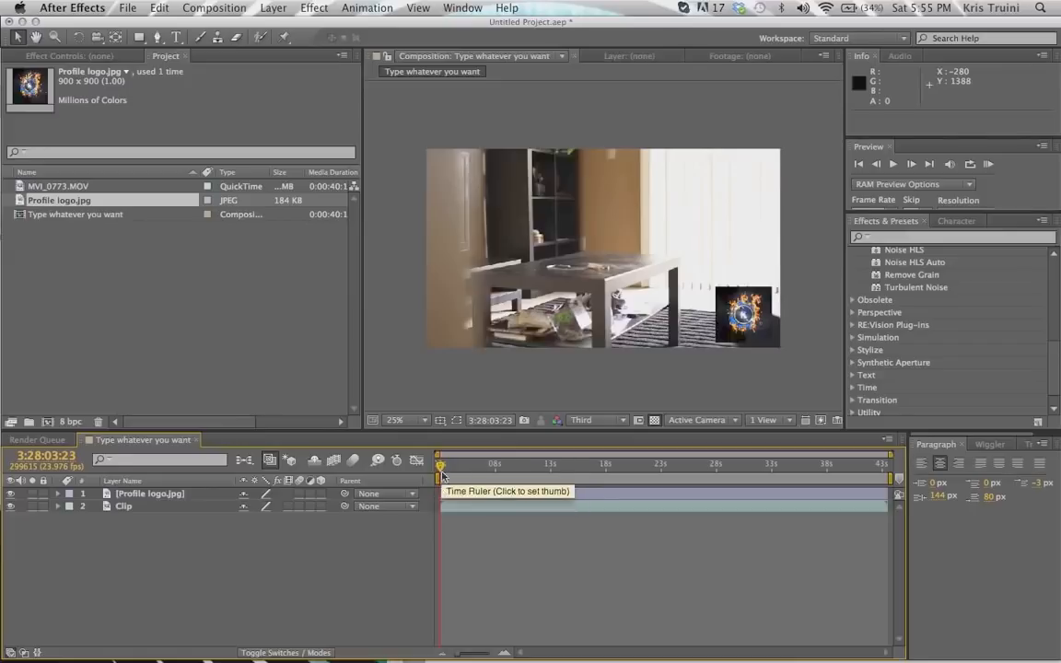
Examine the logo over the clip at various times along the timeline, and return the playhead to the start.
{"action": "left_click_drag", "start_coordinate": [441, 466], "coordinate": [470, 466]}
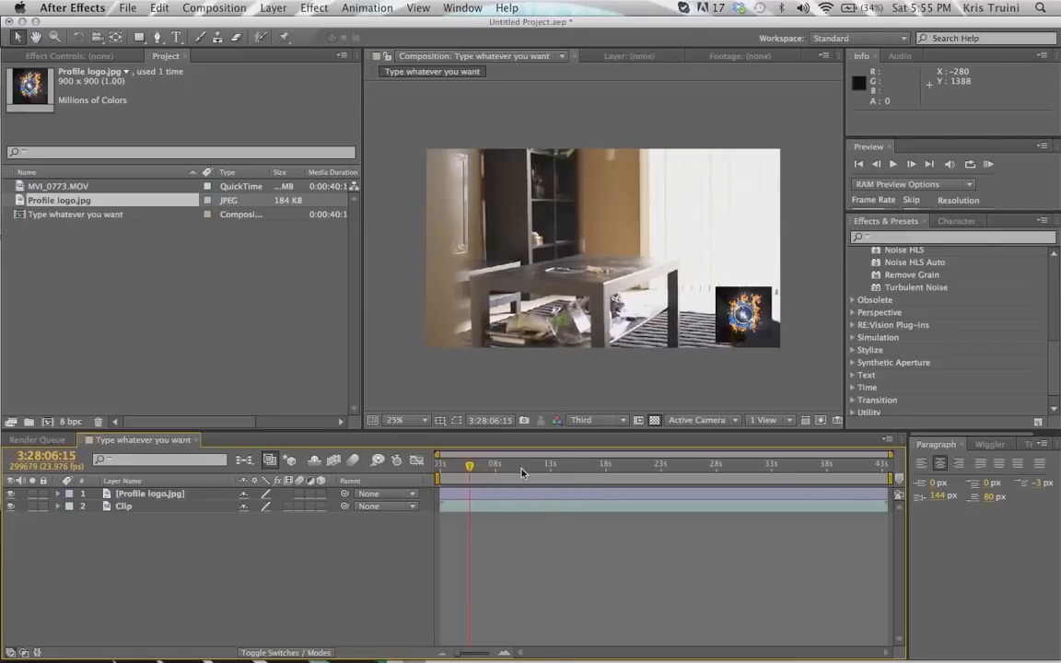
{"action": "left_click", "coordinate": [522, 466]}
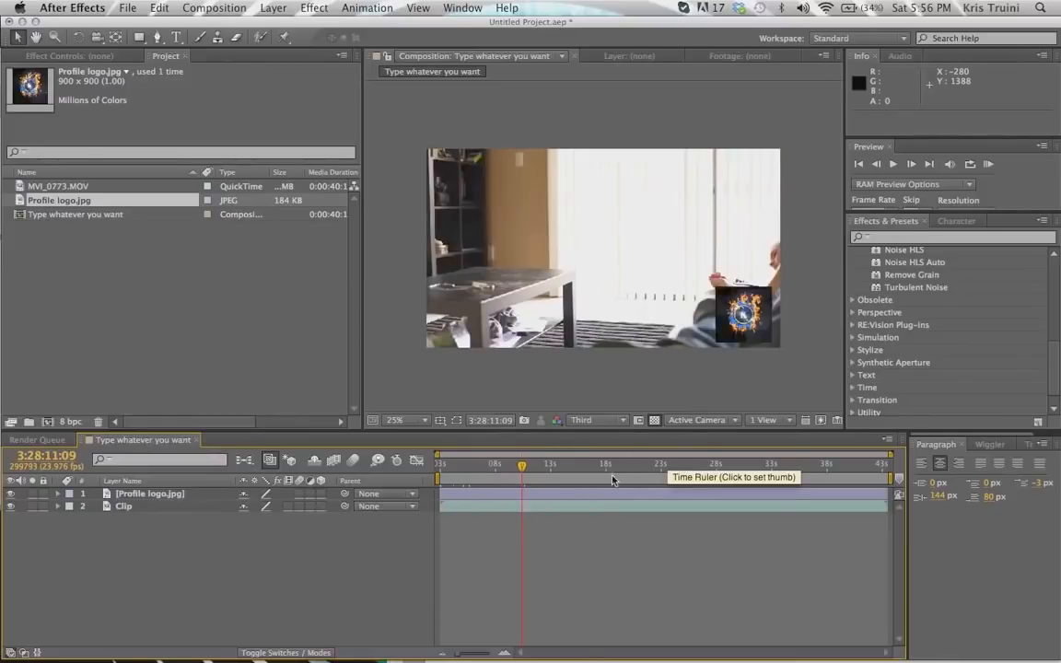
{"action": "left_click", "coordinate": [585, 469]}
{"action": "left_click", "coordinate": [513, 466]}
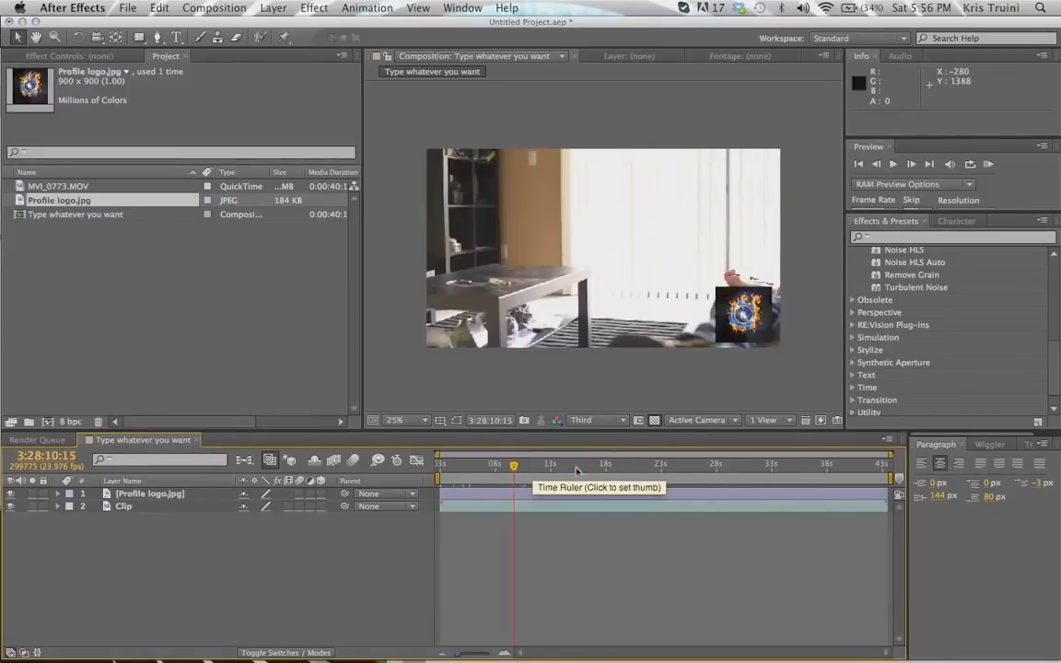
{"action": "left_click", "coordinate": [657, 467]}
{"action": "left_click", "coordinate": [746, 466]}
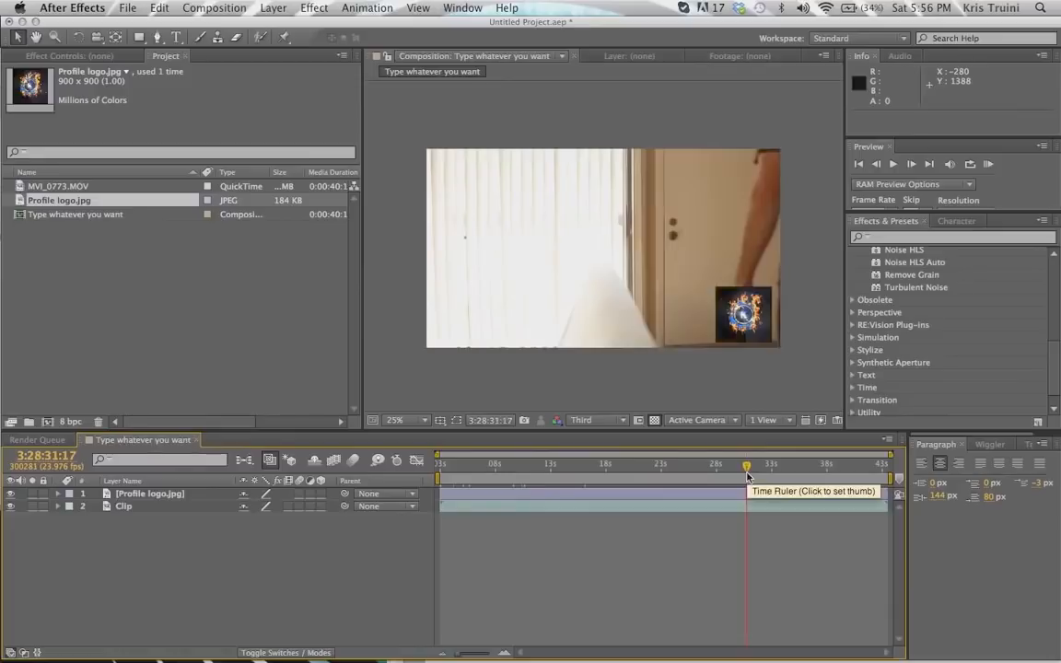
{"action": "left_click", "coordinate": [654, 466]}
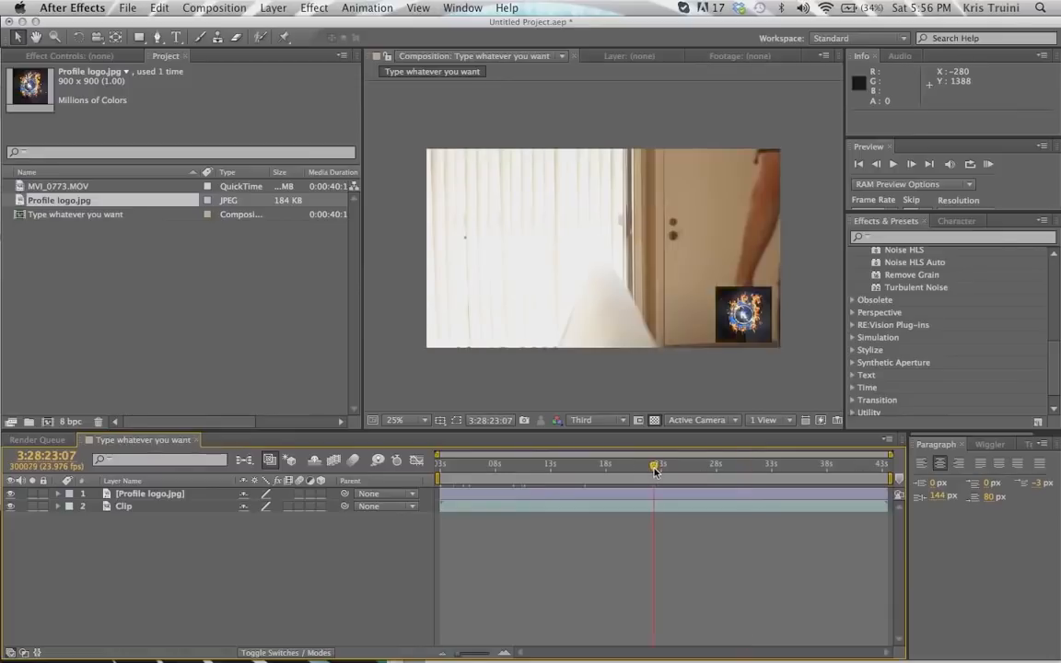
{"action": "left_click", "coordinate": [560, 467]}
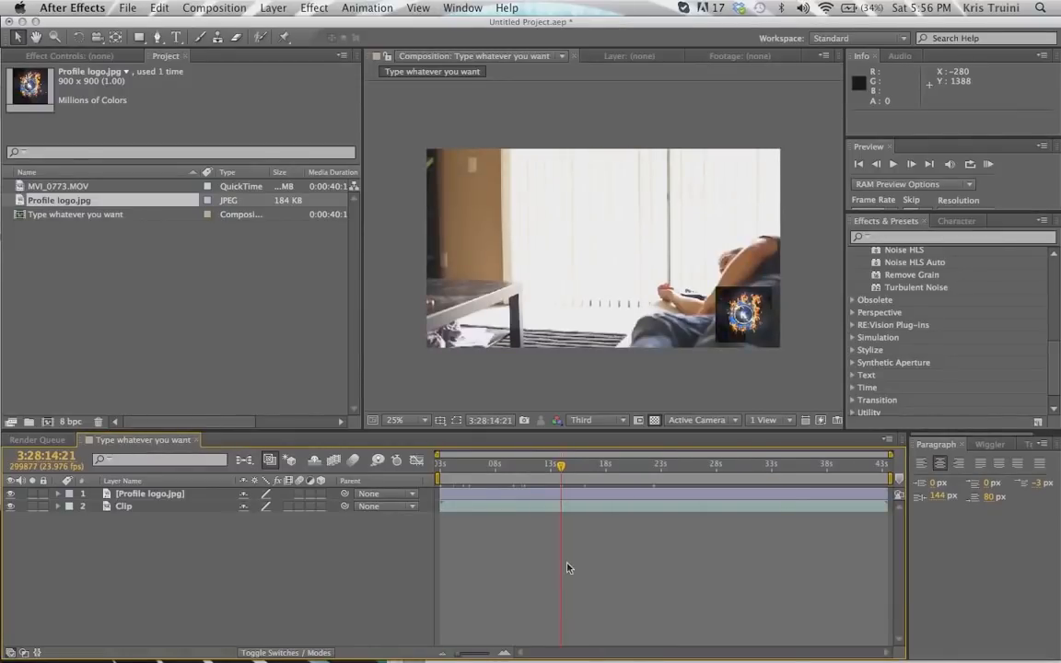
{"action": "left_click", "coordinate": [447, 473]}
{"action": "left_click_drag", "start_coordinate": [447, 473], "coordinate": [440, 470]}
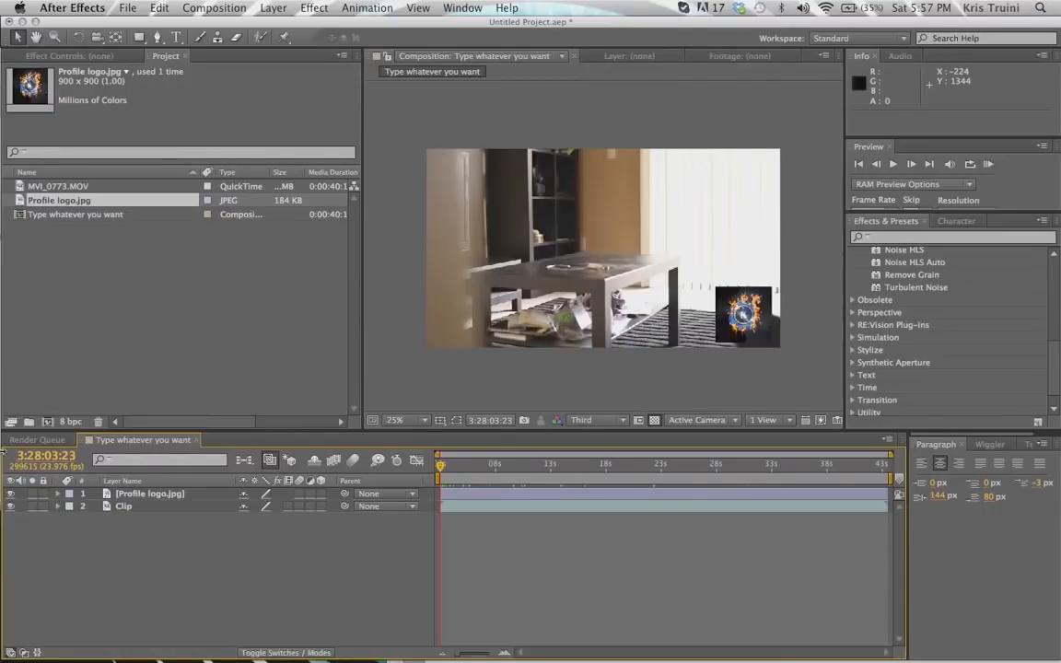
Try hiding the Profile logo.jpg layer and soloing the logo and Clip layers, and restore both to normal display.
{"action": "left_click", "coordinate": [10, 494]}
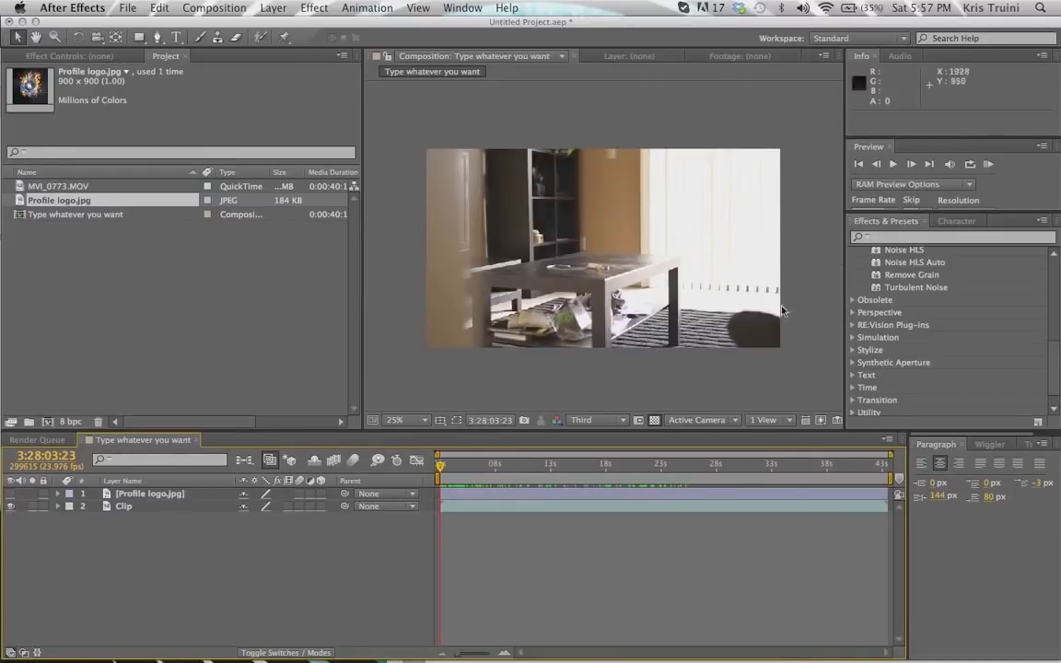
{"action": "left_click", "coordinate": [10, 494]}
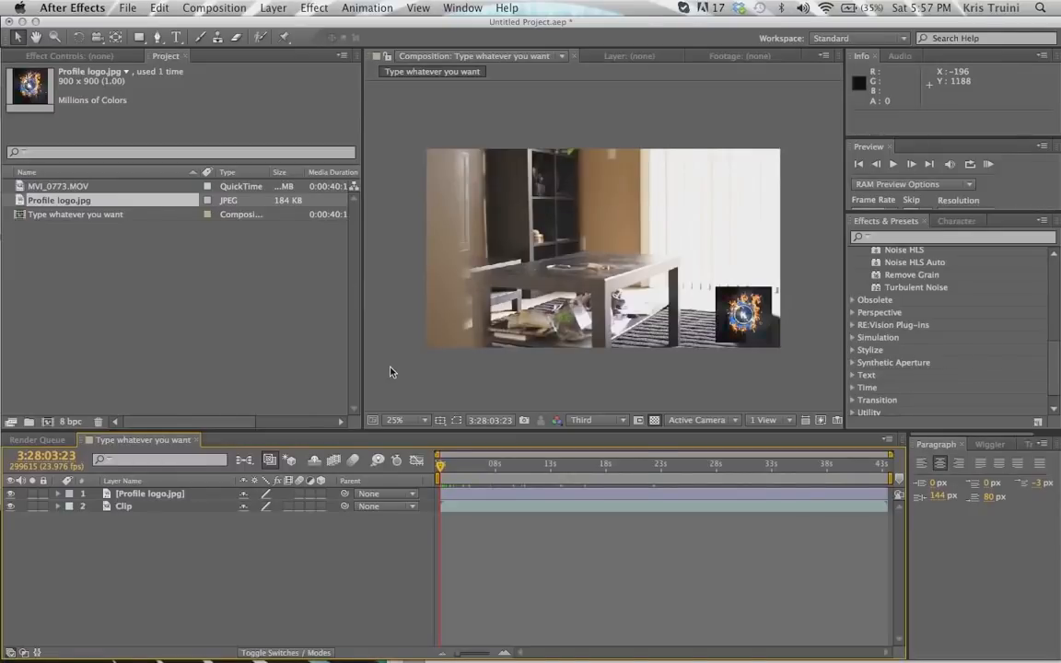
{"action": "left_click", "coordinate": [32, 494]}
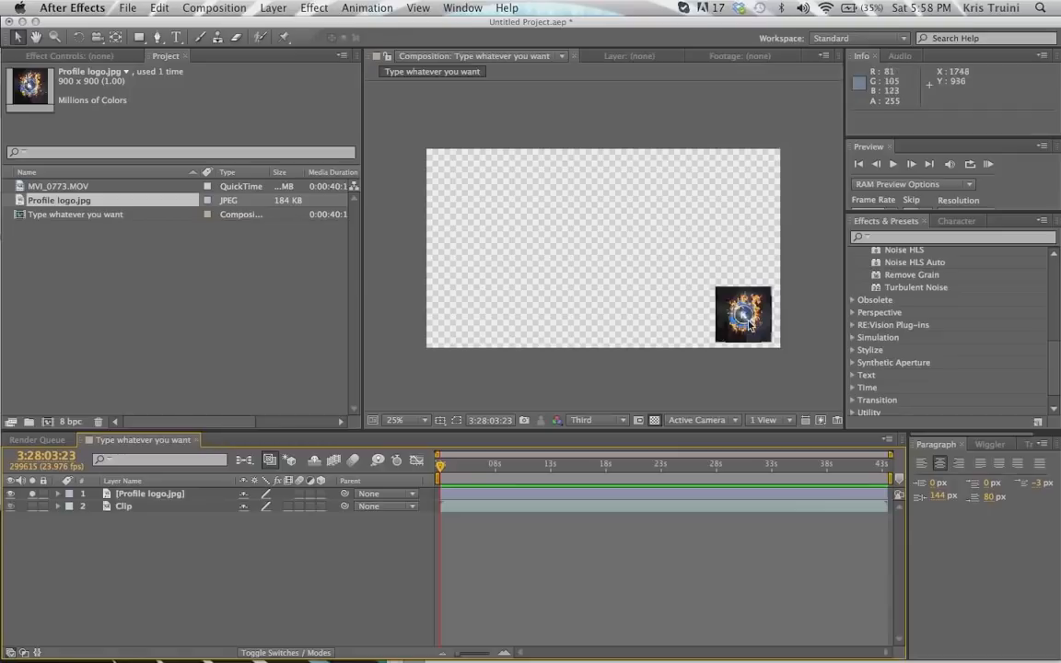
{"action": "left_click", "coordinate": [33, 507]}
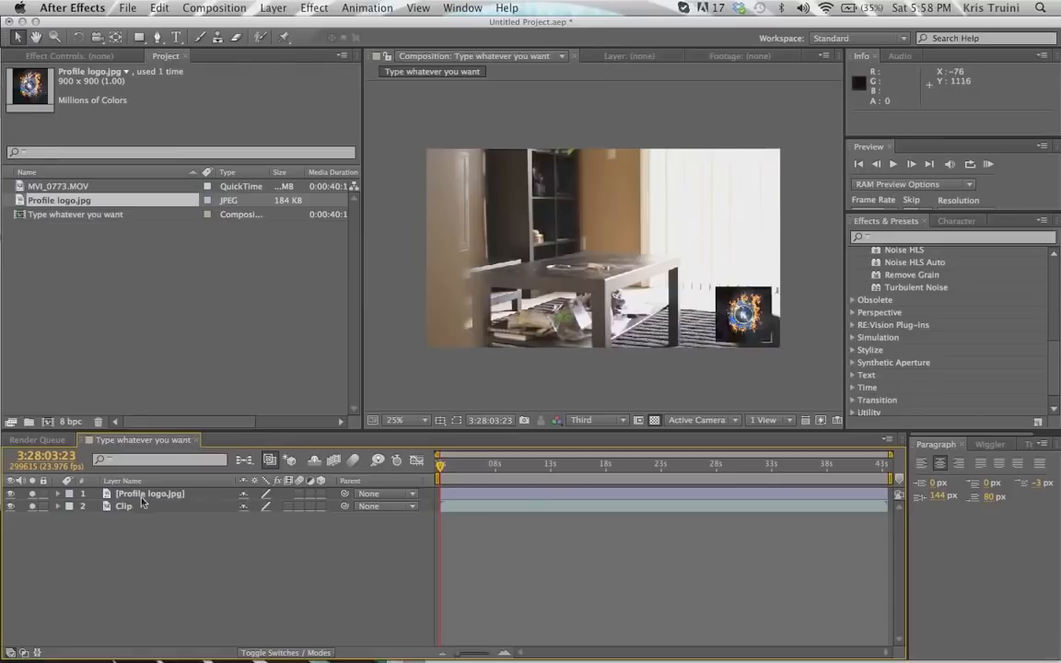
{"action": "left_click", "coordinate": [32, 507]}
{"action": "left_click", "coordinate": [33, 506]}
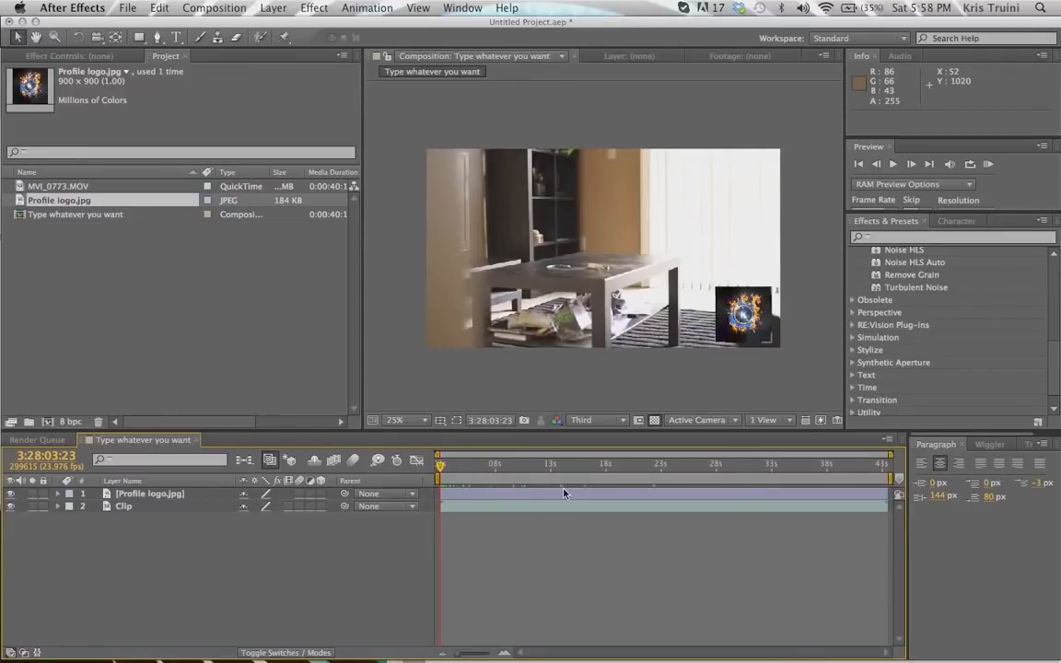
Preview a few more frames between about 07s and 13s, and return the current time to 3:28:03:23.
{"action": "left_click", "coordinate": [485, 467]}
{"action": "left_click", "coordinate": [538, 468]}
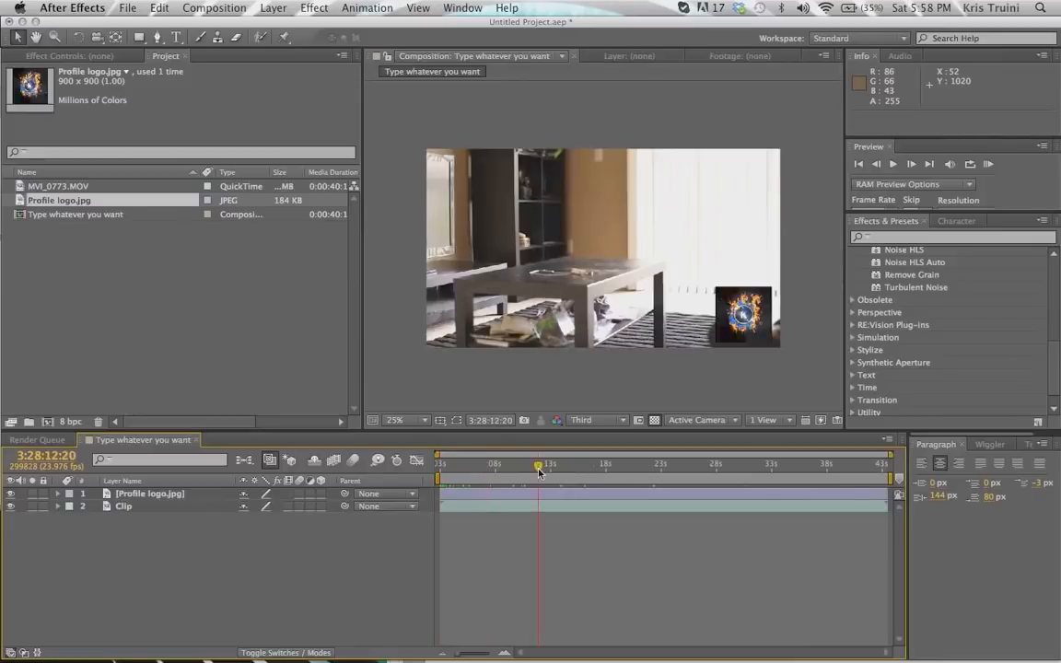
{"action": "left_click", "coordinate": [479, 468]}
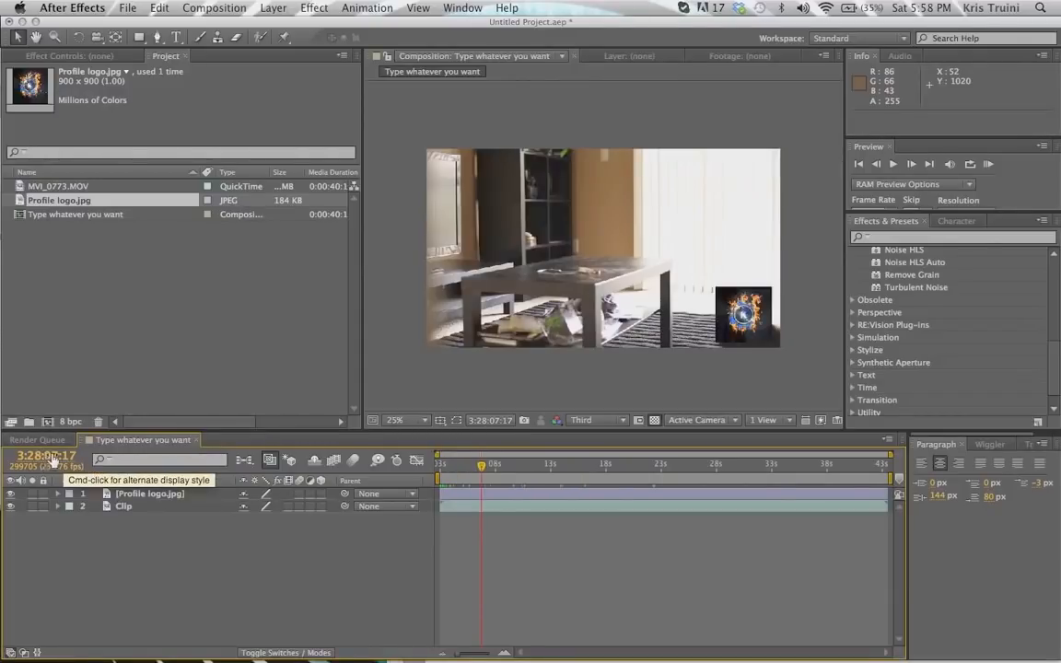
{"action": "left_click_drag", "start_coordinate": [56, 460], "coordinate": [49, 460]}
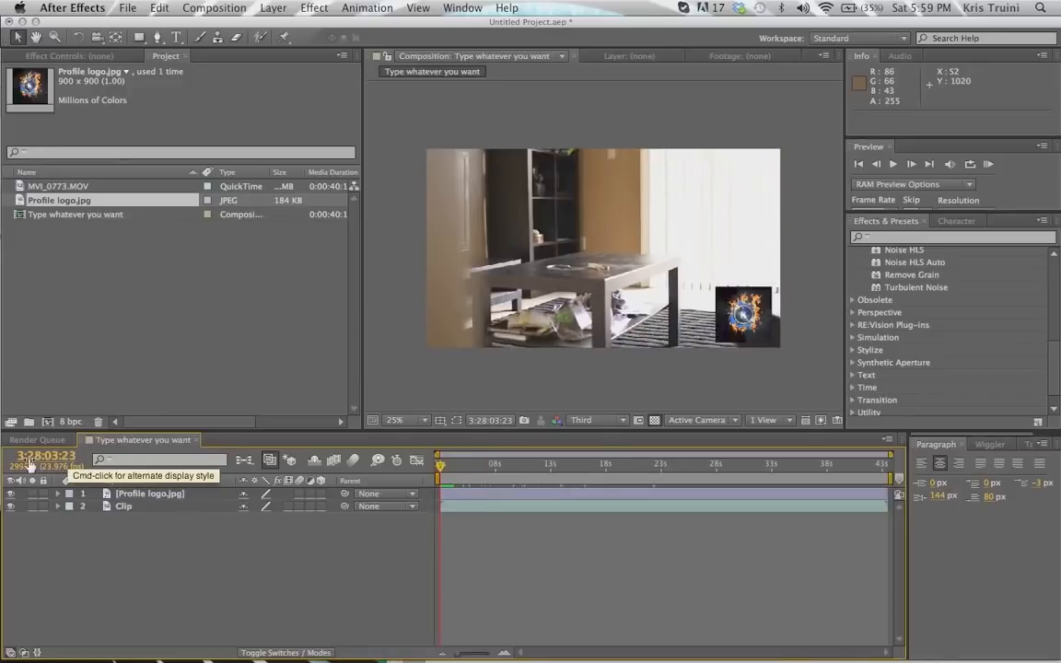
Set the current time to 3:28:13:23.
{"action": "left_click", "coordinate": [51, 459]}
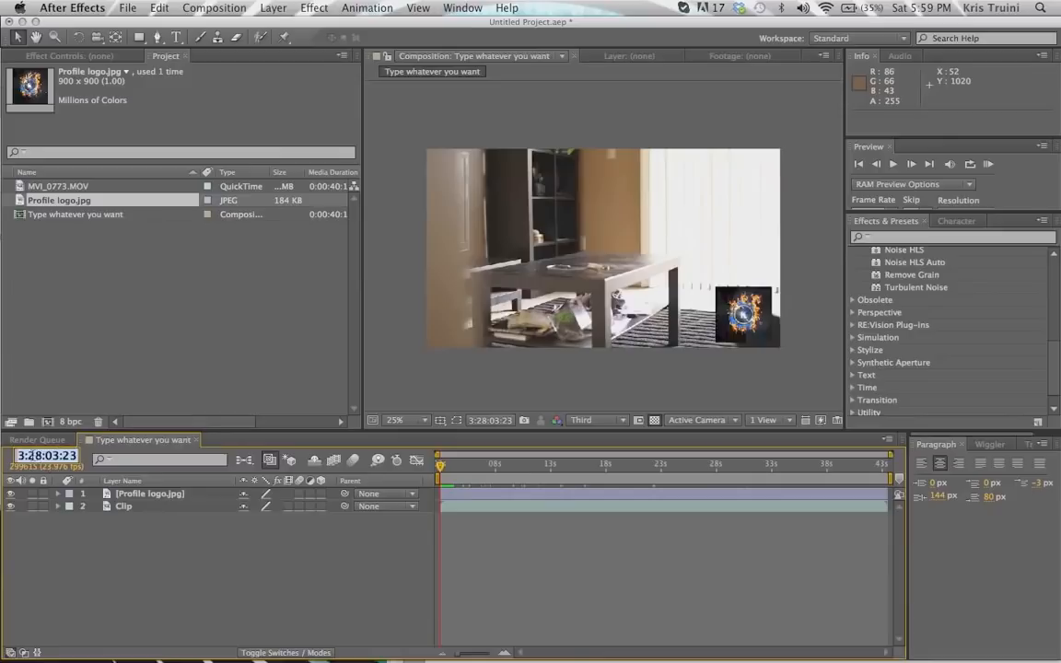
{"action": "left_click", "coordinate": [43, 456]}
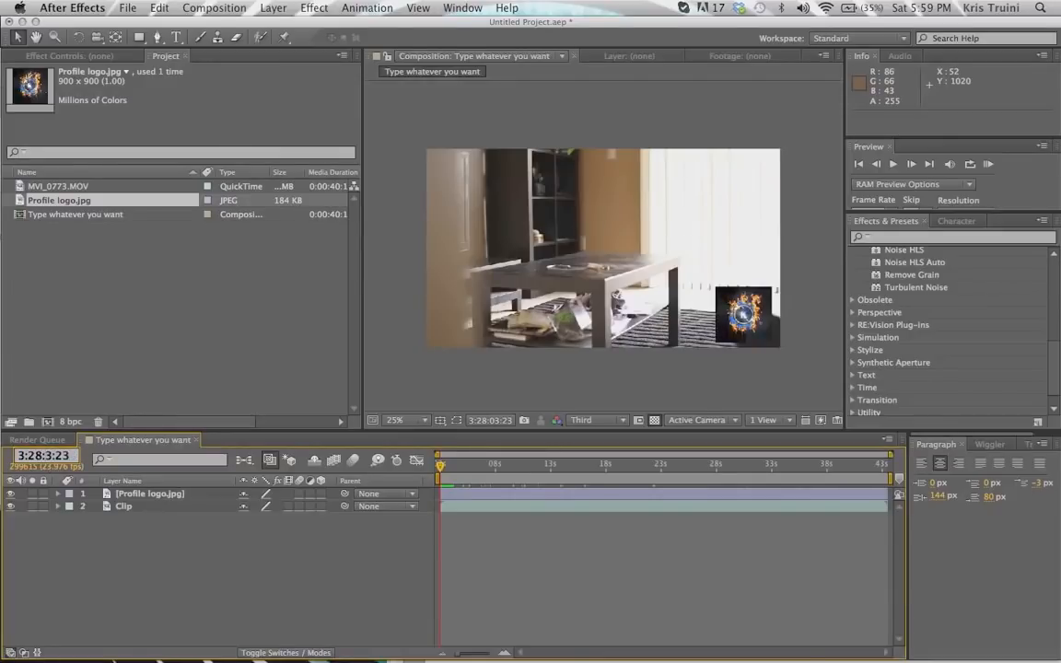
{"action": "type", "text": "1"}
{"action": "key", "text": "Return"}
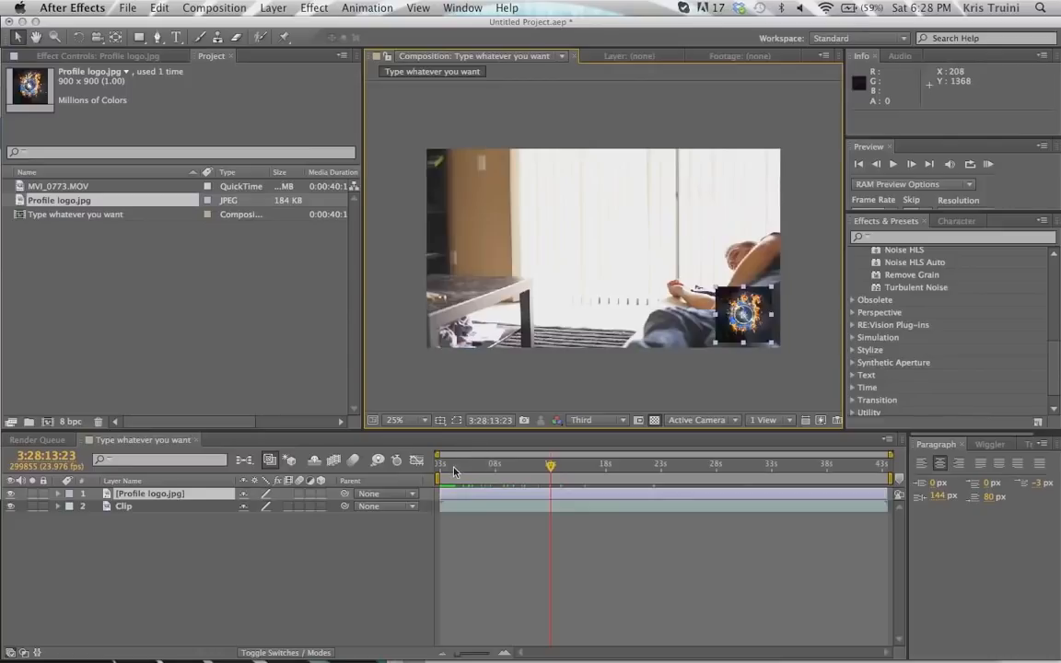
Reveal the Position property of the Profile logo.jpg layer and add its first keyframe at the composition start, 3:28:03:23.
{"action": "key", "text": "Home"}
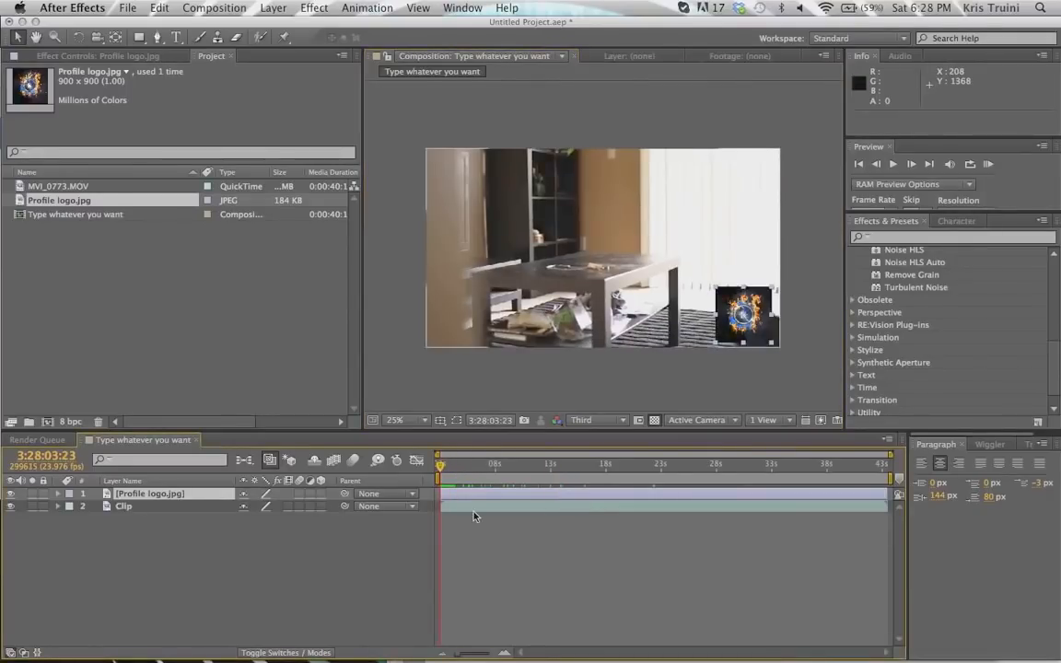
{"action": "key", "text": "p"}
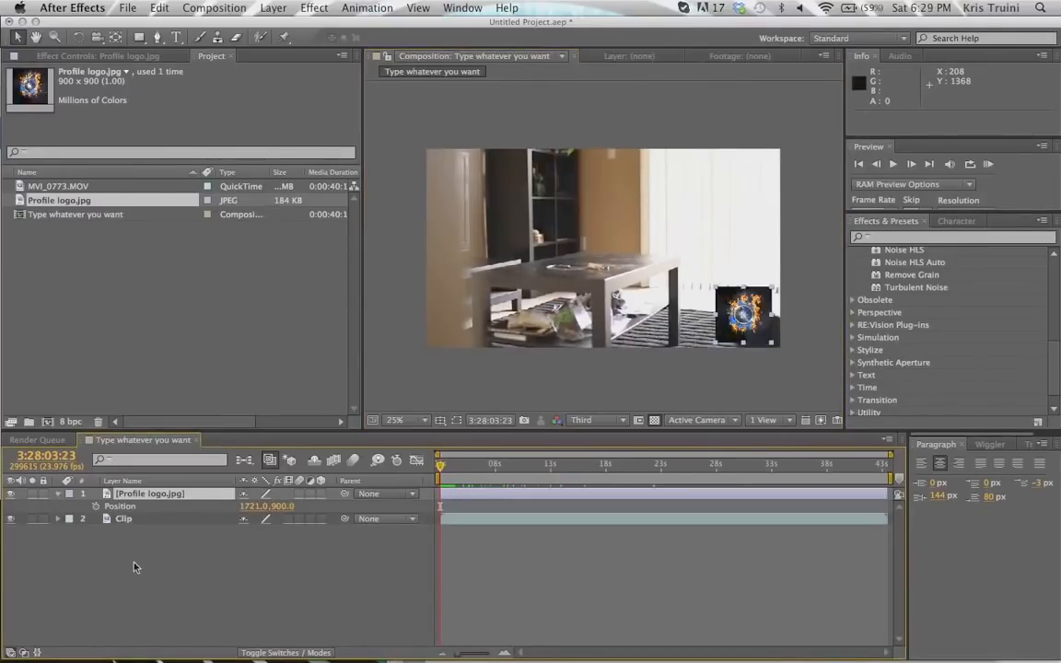
{"action": "left_click", "coordinate": [96, 507]}
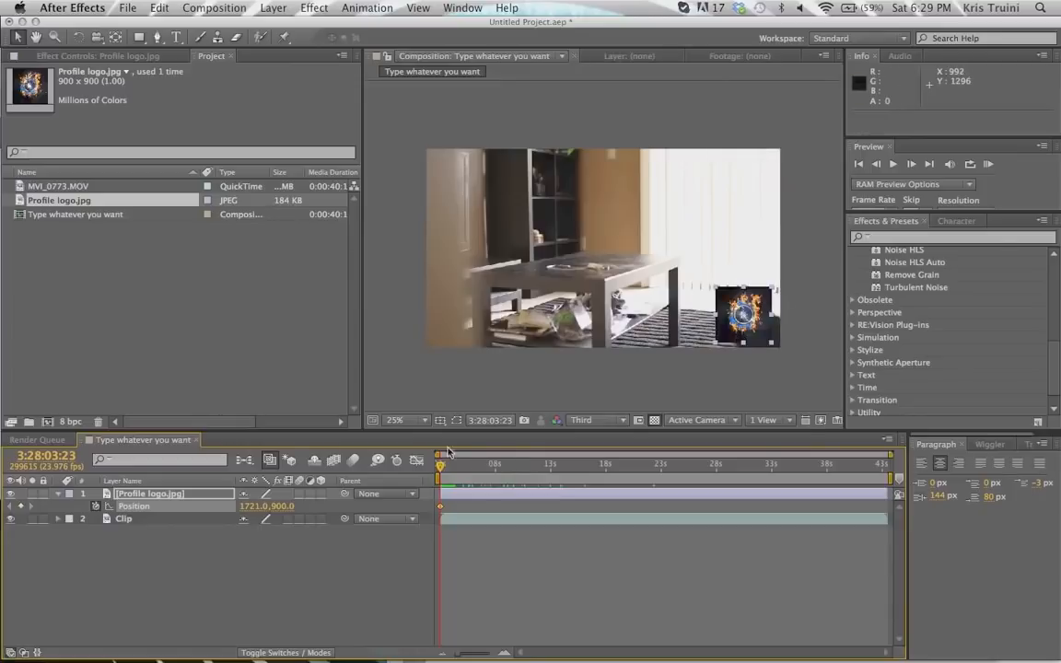
Add a second Position keyframe for the logo at 3:28:08:12, moving it horizontally to 179.0, 900.0.
{"action": "left_click_drag", "start_coordinate": [467, 478], "coordinate": [490, 472]}
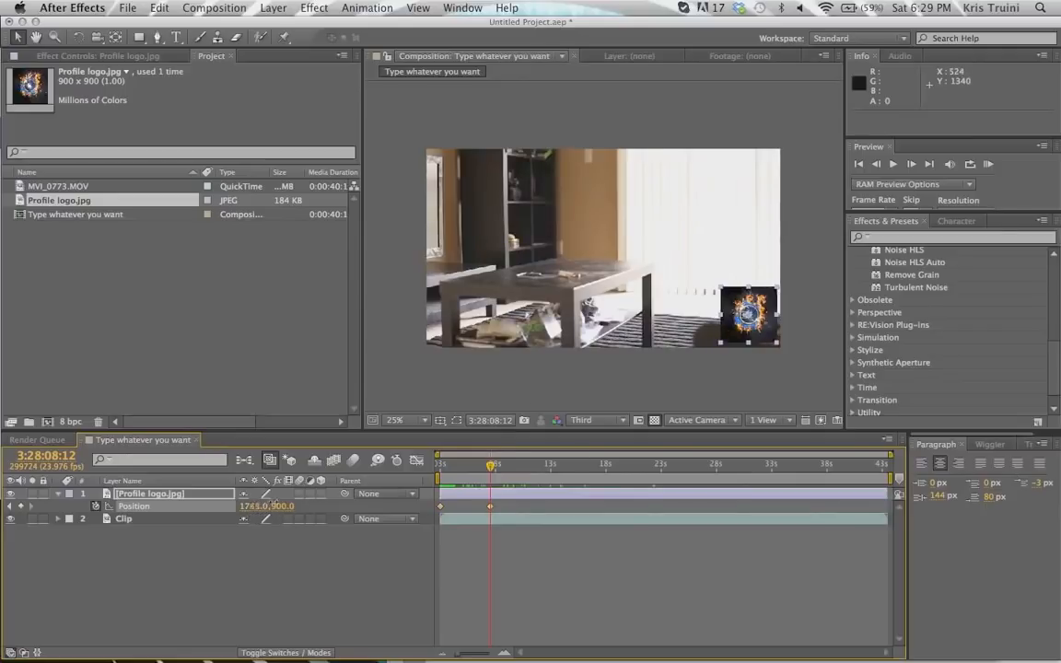
{"action": "left_click_drag", "start_coordinate": [259, 513], "coordinate": [3, 624]}
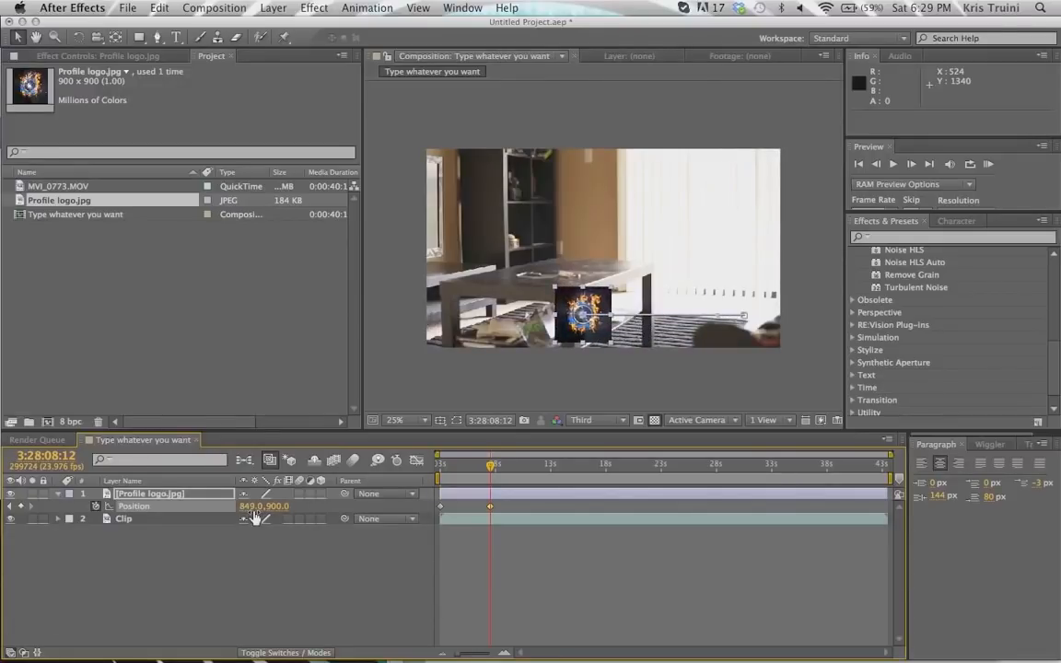
{"action": "left_click_drag", "start_coordinate": [255, 507], "coordinate": [170, 493]}
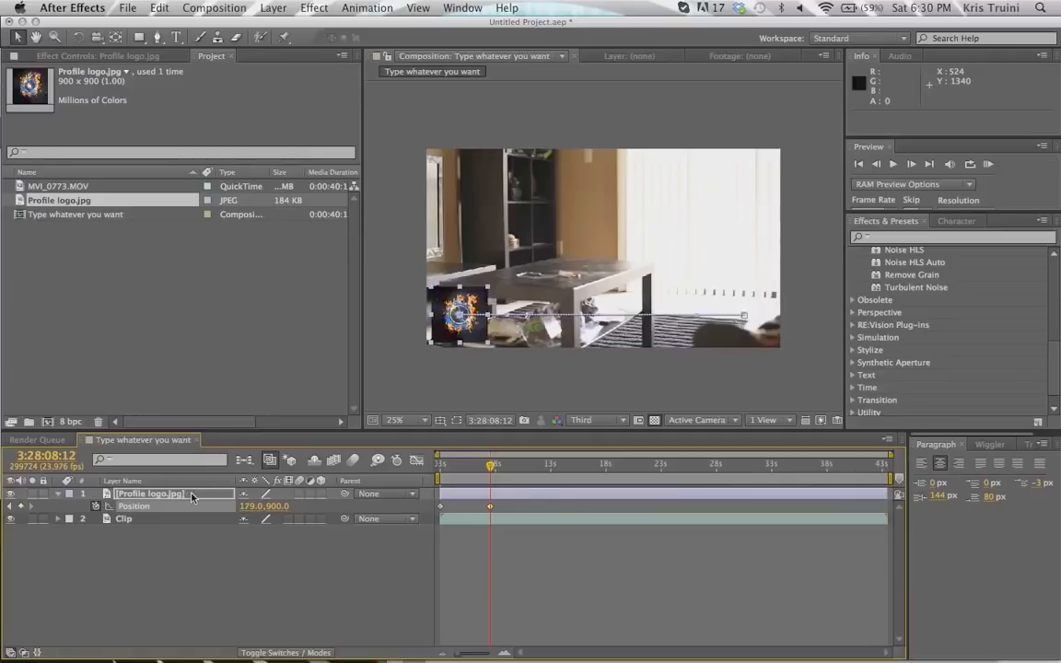
Examine the logo's motion by scrubbing between the two Position keyframes, and inspect the first keyframe's value.
{"action": "mouse_move", "coordinate": [442, 467]}
{"action": "left_mouse_down"}
{"action": "mouse_move", "coordinate": [489, 467]}
{"action": "mouse_move", "coordinate": [429, 471]}
{"action": "left_mouse_up"}
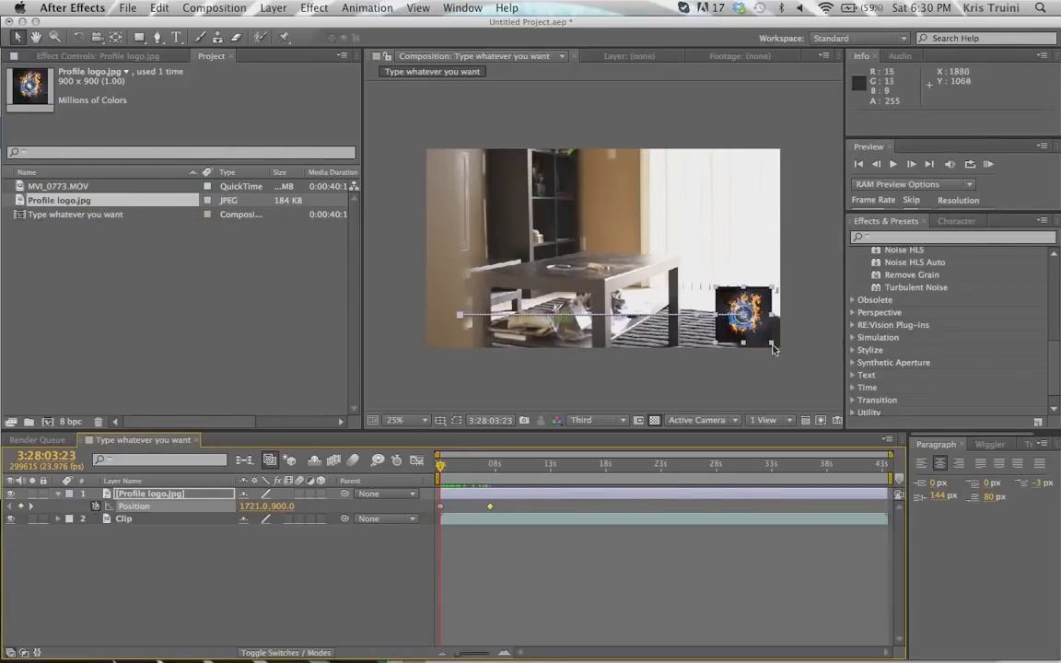
{"action": "left_click_drag", "start_coordinate": [448, 473], "coordinate": [493, 471]}
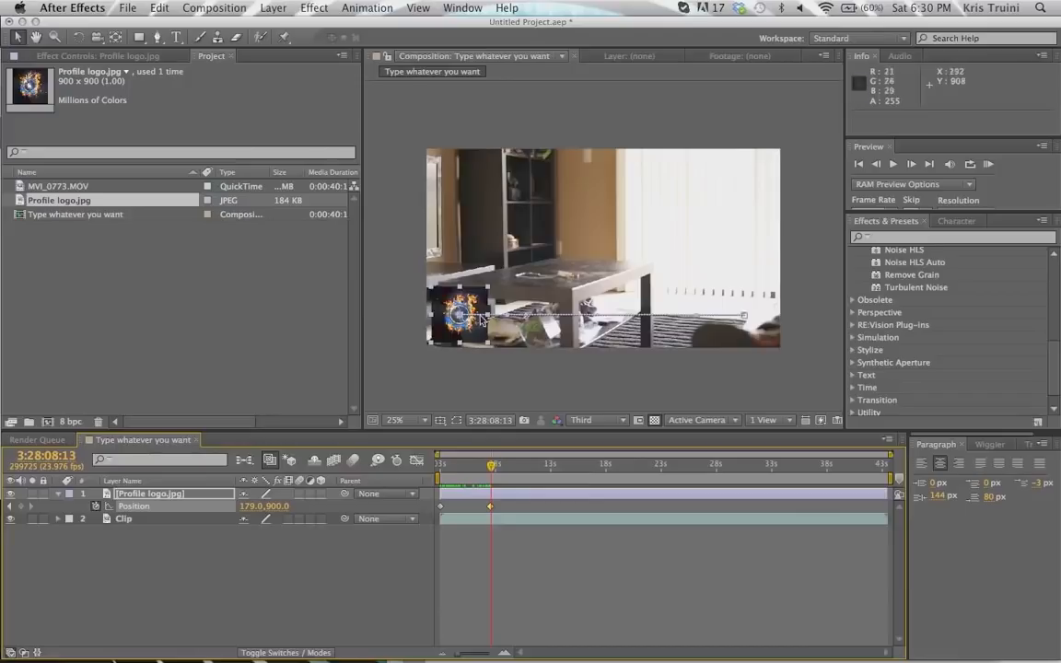
{"action": "left_click", "coordinate": [490, 506]}
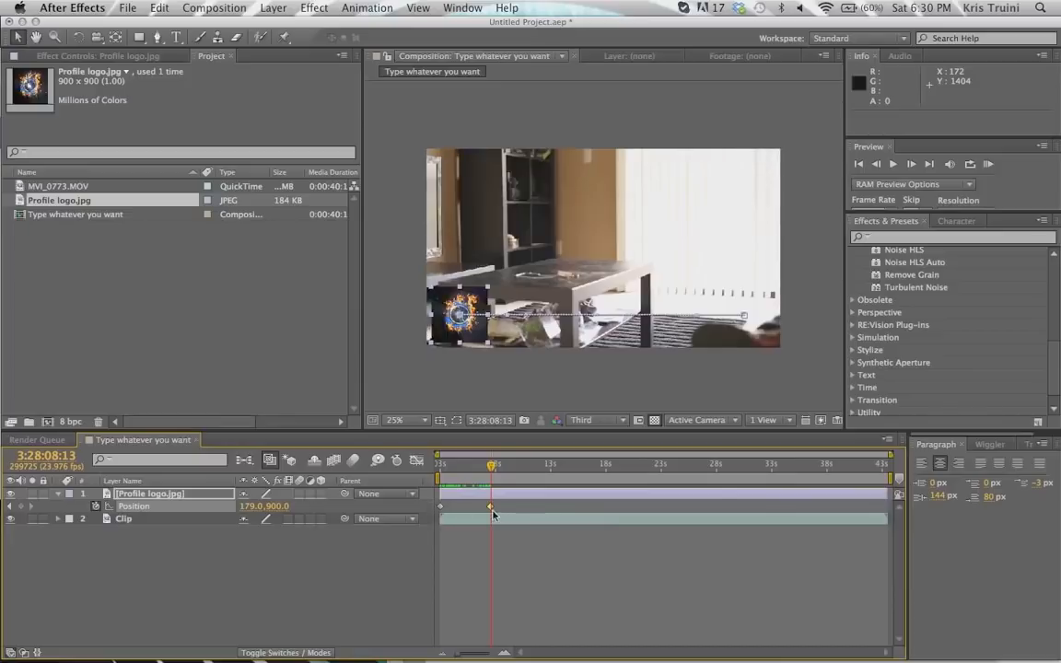
{"action": "left_click_drag", "start_coordinate": [491, 465], "coordinate": [479, 469]}
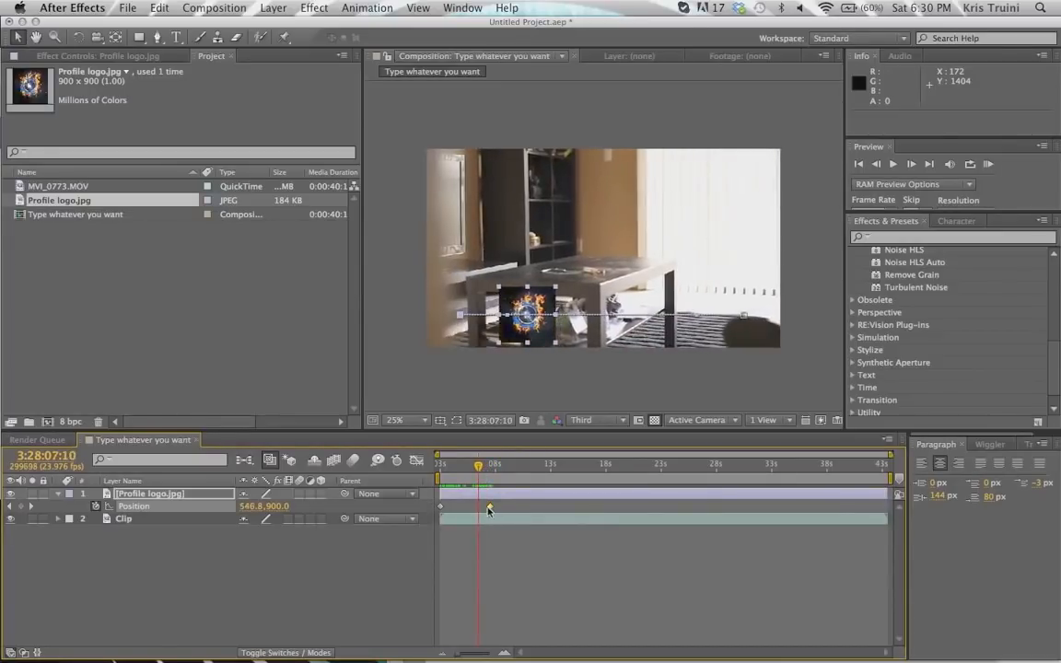
{"action": "mouse_move", "coordinate": [441, 509]}
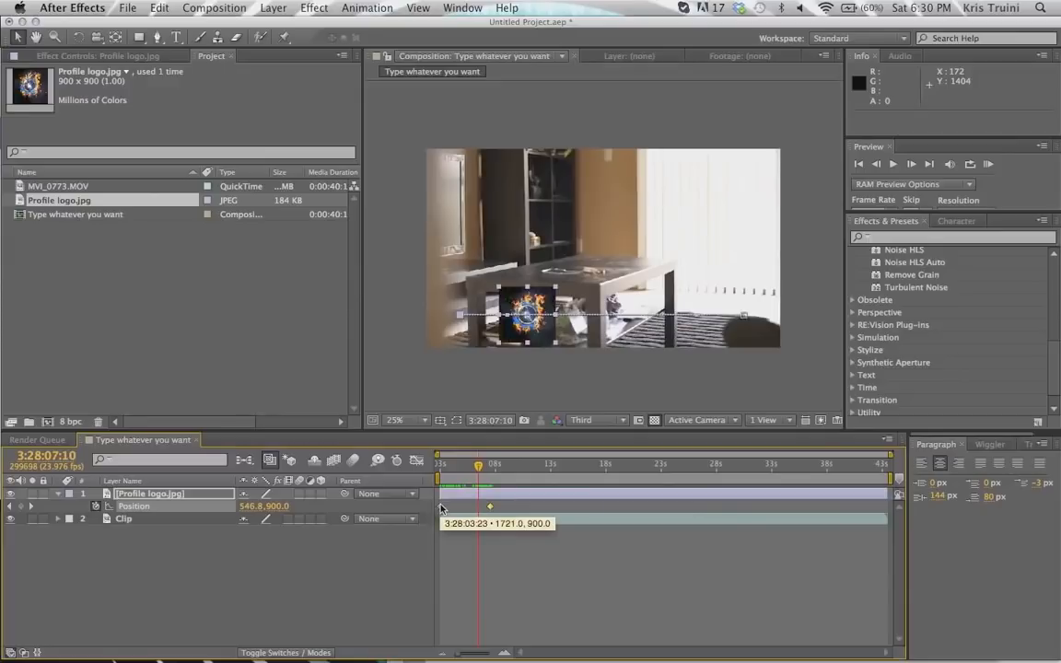
{"action": "left_click", "coordinate": [440, 508]}
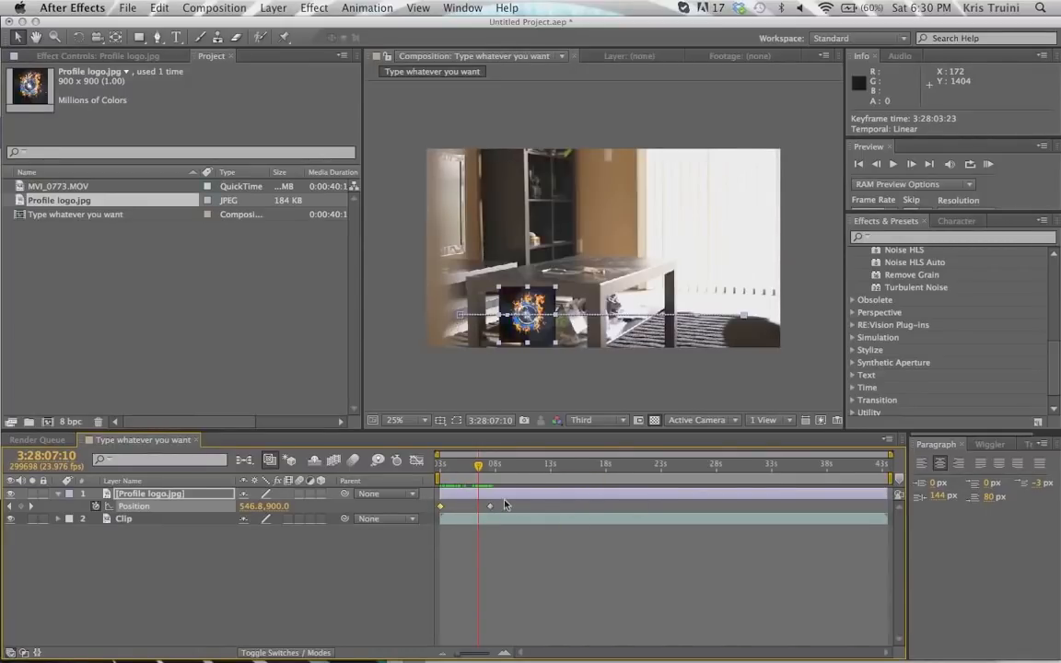
Move the logo's second Position keyframe to 3:28:12:06, review the slower motion, and return the playhead to the start.
{"action": "left_click_drag", "start_coordinate": [489, 507], "coordinate": [531, 508]}
{"action": "mouse_move", "coordinate": [444, 466]}
{"action": "left_mouse_down"}
{"action": "mouse_move", "coordinate": [498, 467]}
{"action": "mouse_move", "coordinate": [440, 467]}
{"action": "left_mouse_up"}
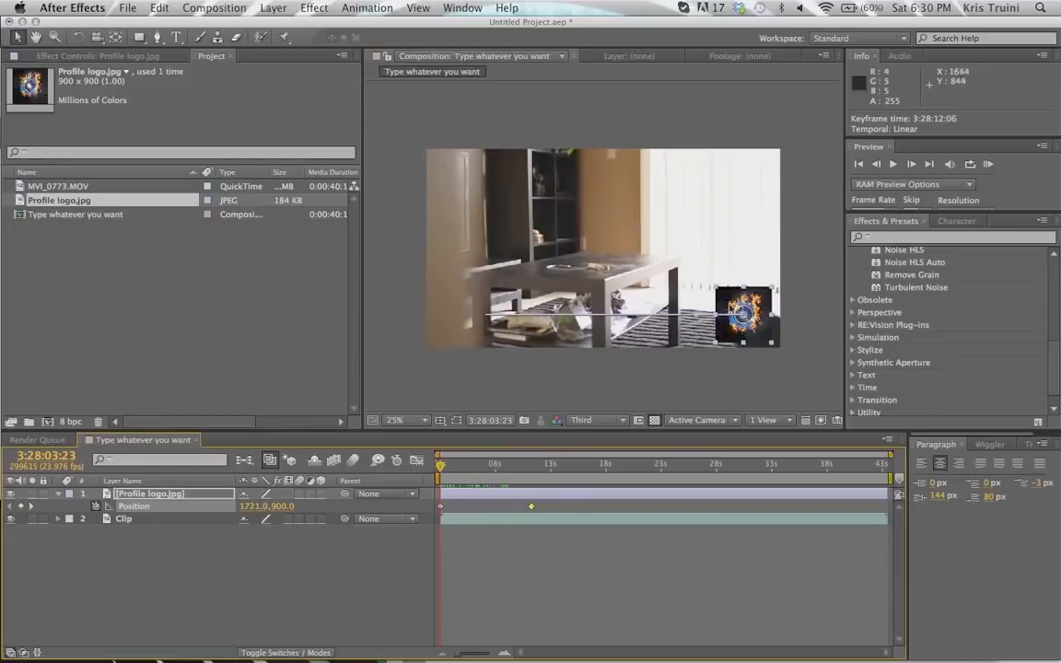
{"action": "left_click", "coordinate": [531, 471]}
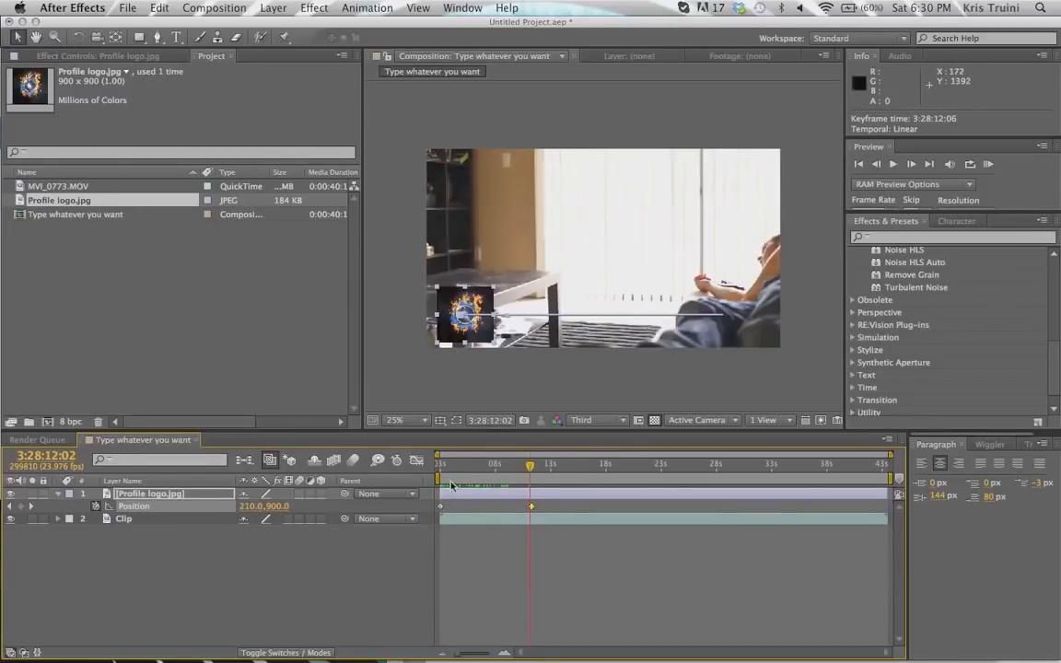
{"action": "left_click_drag", "start_coordinate": [447, 467], "coordinate": [438, 469]}
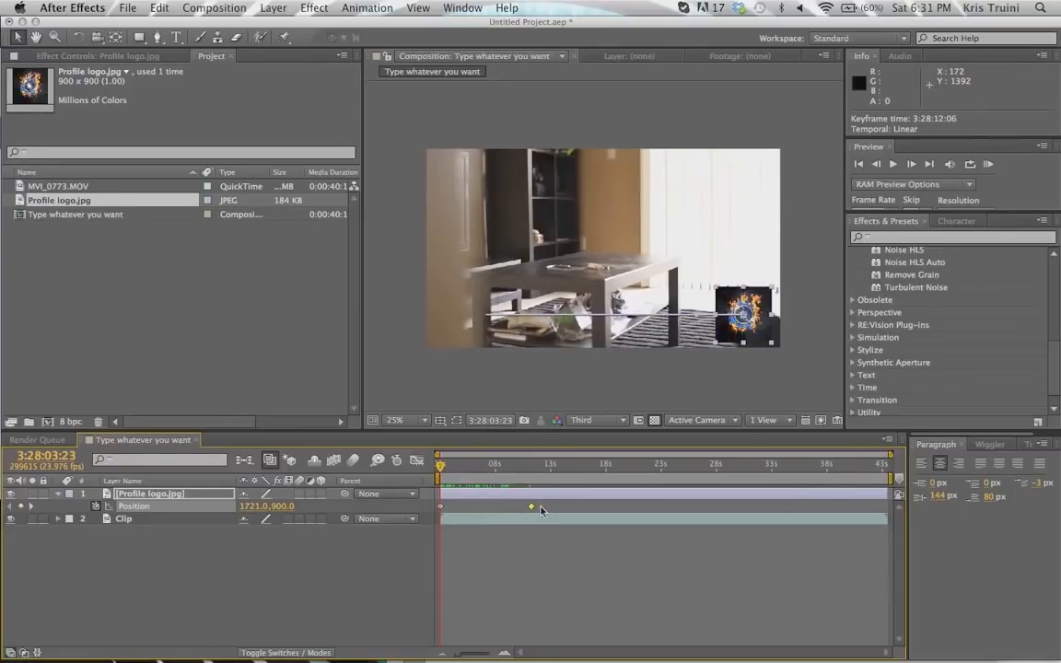
Move the logo's first Position keyframe to 3:28:10:10 and check the shortened animation at an earlier frame.
{"action": "left_click", "coordinate": [440, 506]}
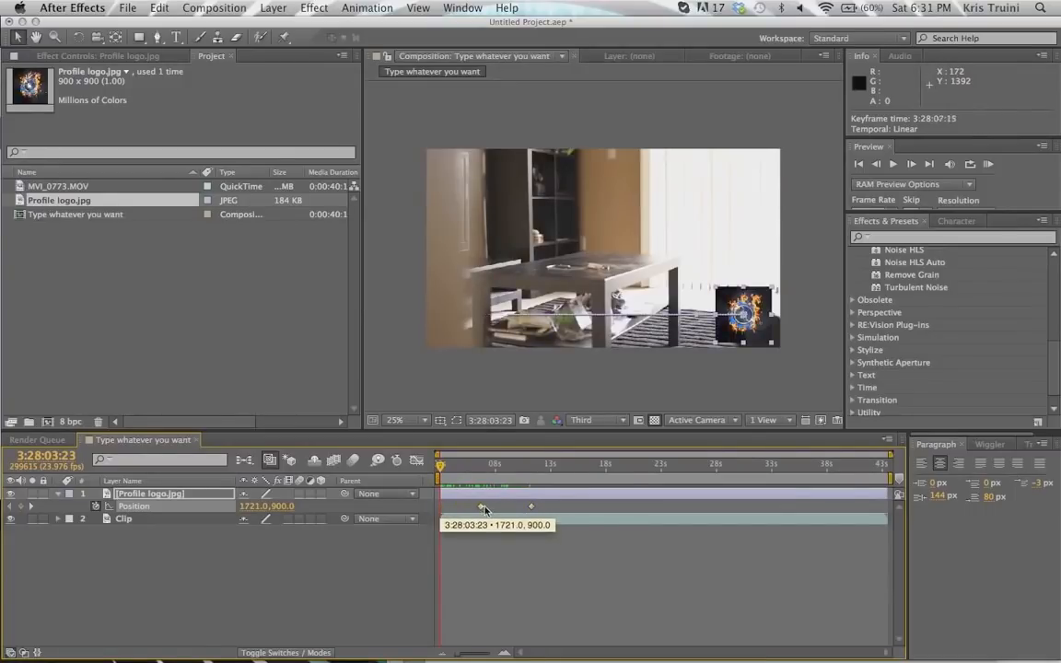
{"action": "left_click_drag", "start_coordinate": [440, 506], "coordinate": [511, 507]}
{"action": "mouse_move", "coordinate": [459, 466]}
{"action": "left_mouse_down"}
{"action": "mouse_move", "coordinate": [540, 466]}
{"action": "mouse_move", "coordinate": [475, 466]}
{"action": "left_mouse_up"}
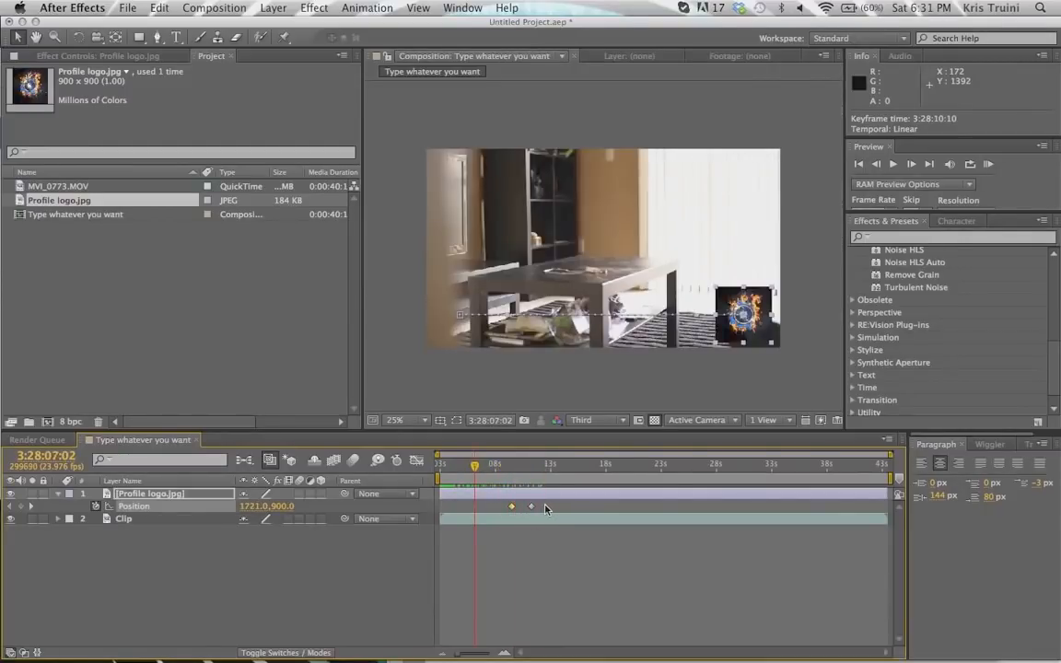
Shift both Position keyframes together along the timeline, placing the second one at 3:28:06:12.
{"action": "left_click_drag", "start_coordinate": [545, 509], "coordinate": [623, 506]}
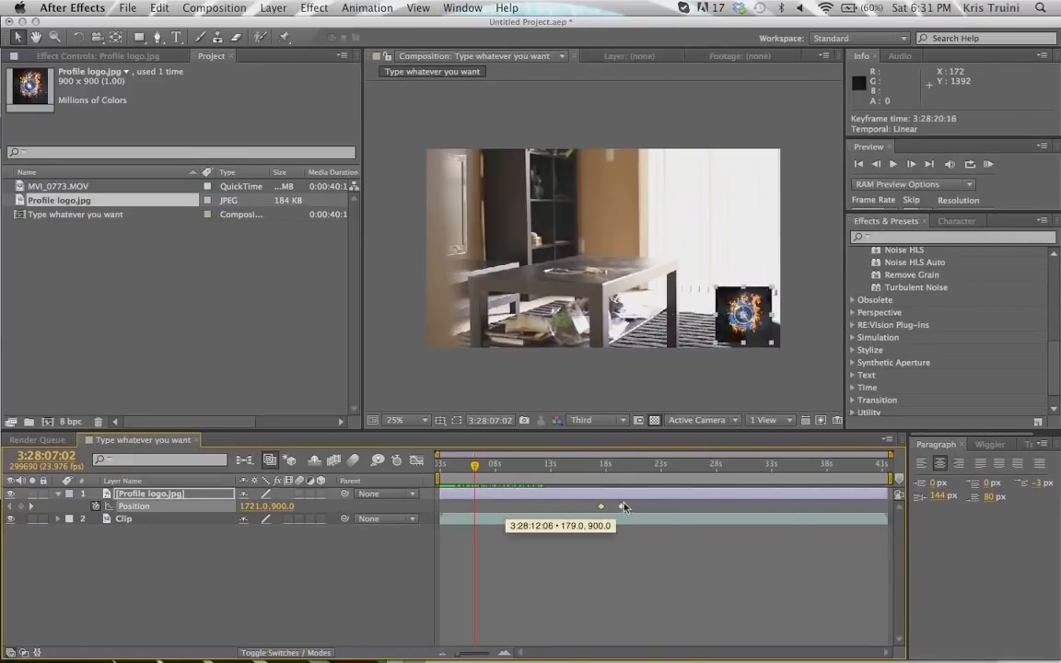
{"action": "left_click_drag", "start_coordinate": [777, 514], "coordinate": [467, 510]}
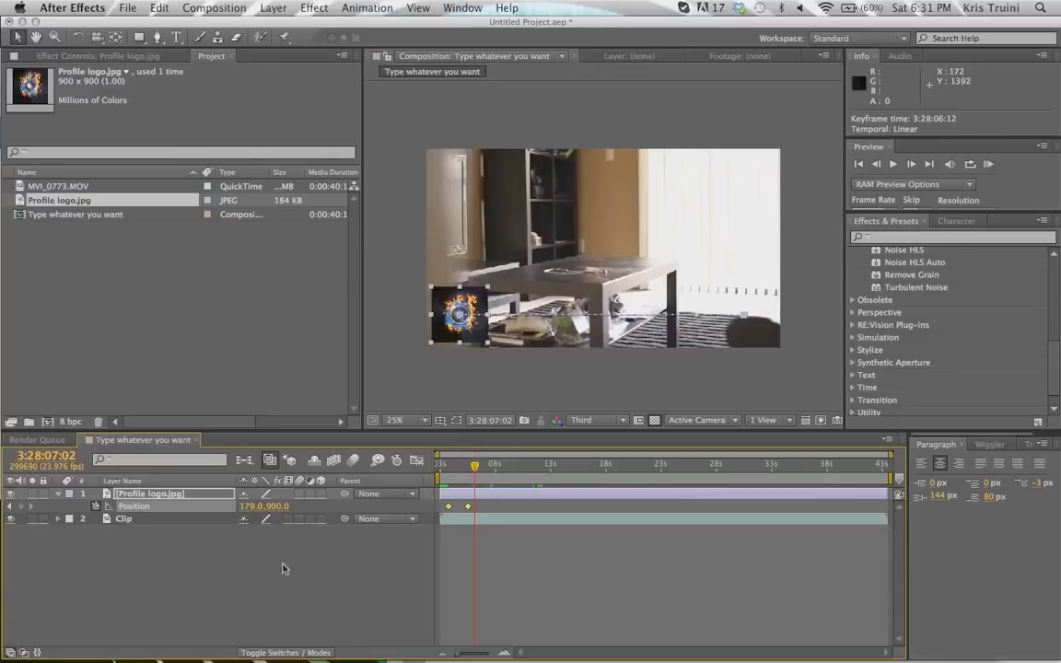
Move only the earlier Position keyframe past the other one to 3:28:09:14 to reverse the motion, and check the frame at 3:28:10:09.
{"action": "left_click", "coordinate": [411, 568]}
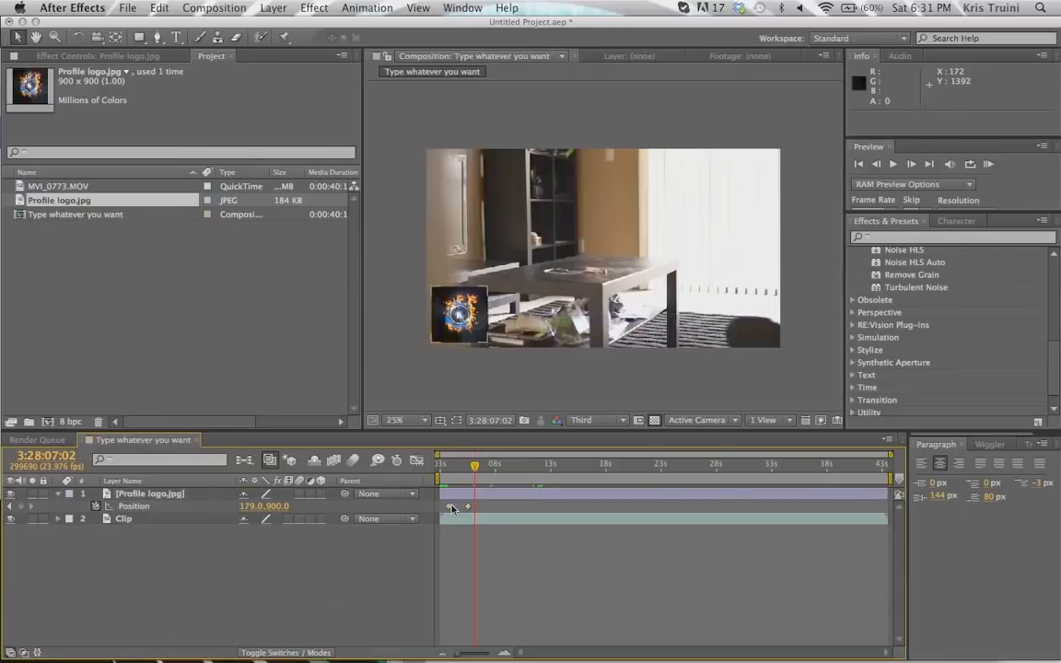
{"action": "left_click_drag", "start_coordinate": [450, 509], "coordinate": [516, 409]}
{"action": "left_click", "coordinate": [465, 474]}
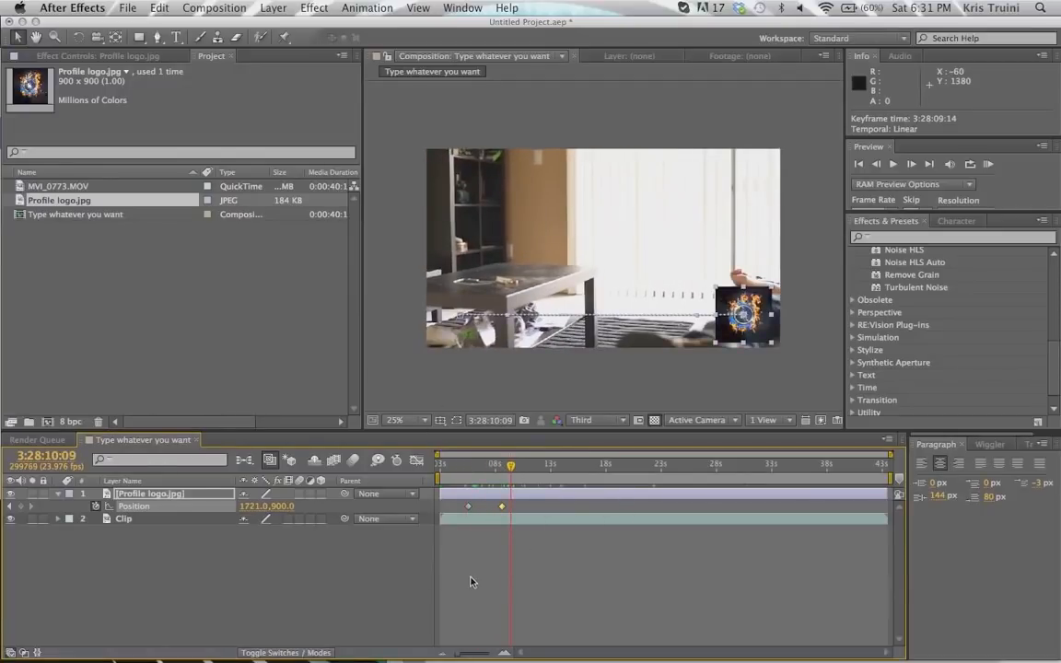
Reveal the Scale property of the Clip layer.
{"action": "left_click", "coordinate": [139, 521]}
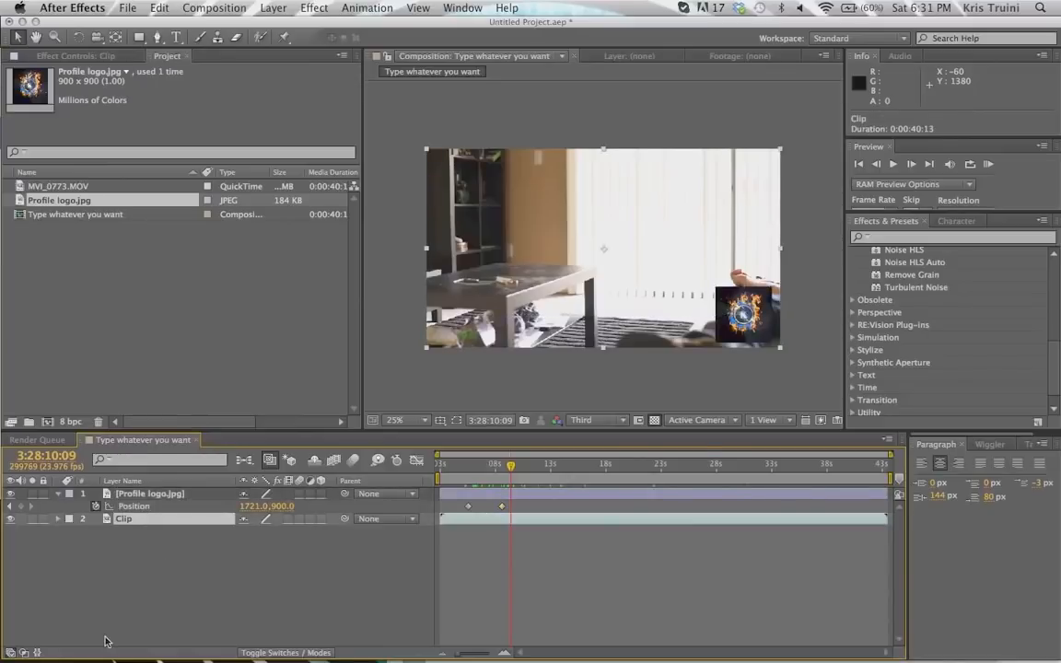
{"action": "key", "text": "s"}
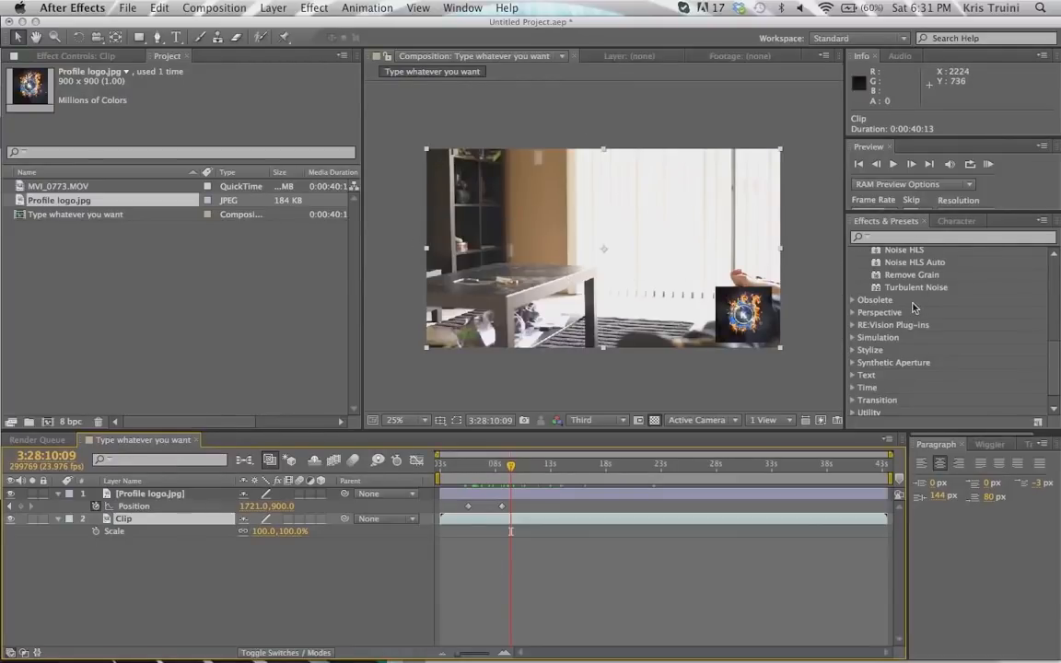
Try applying the Fractal Noise effect to the Profile logo.jpg layer, and delete the effect again.
{"action": "scroll", "coordinate": [870, 295], "scroll_direction": "up", "scroll_amount": 3}
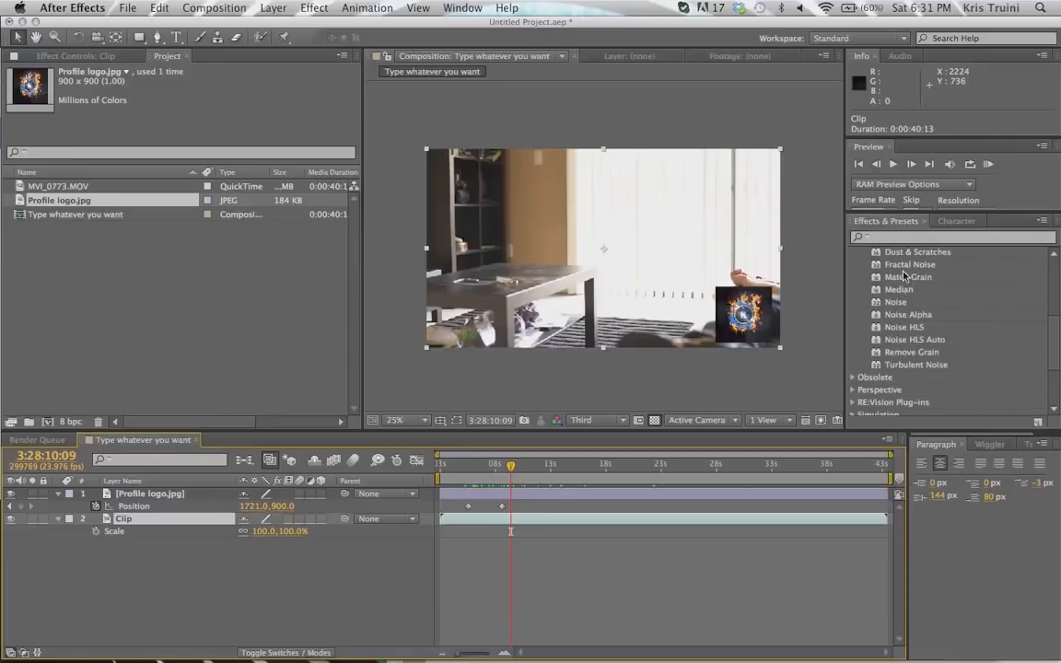
{"action": "left_click_drag", "start_coordinate": [903, 268], "coordinate": [559, 492]}
{"action": "left_click", "coordinate": [869, 273]}
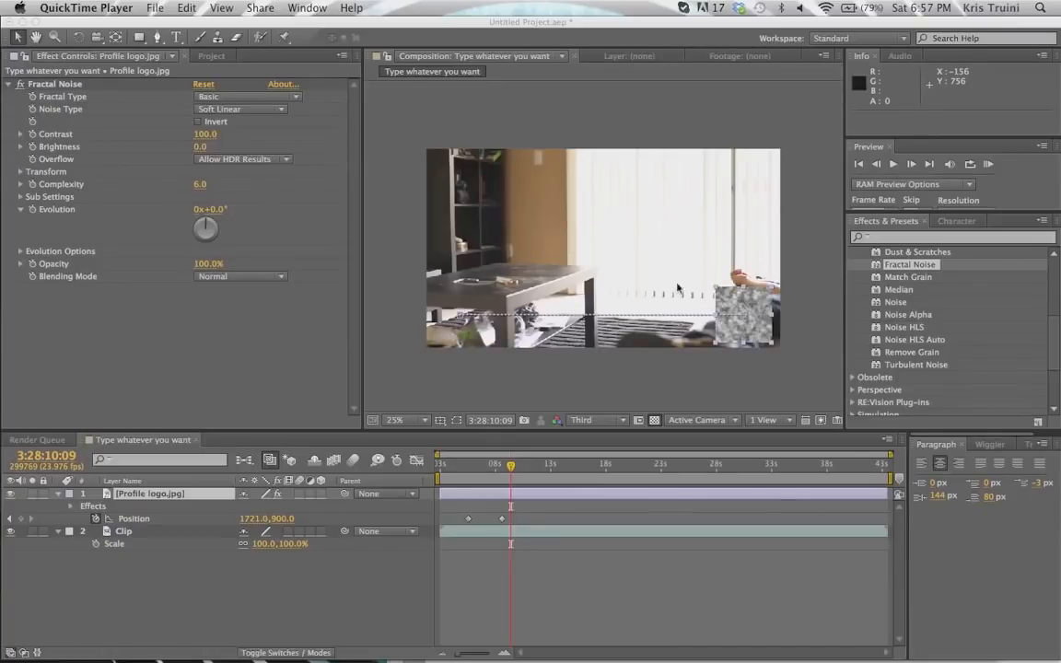
{"action": "left_click", "coordinate": [52, 85]}
{"action": "left_click", "coordinate": [51, 85]}
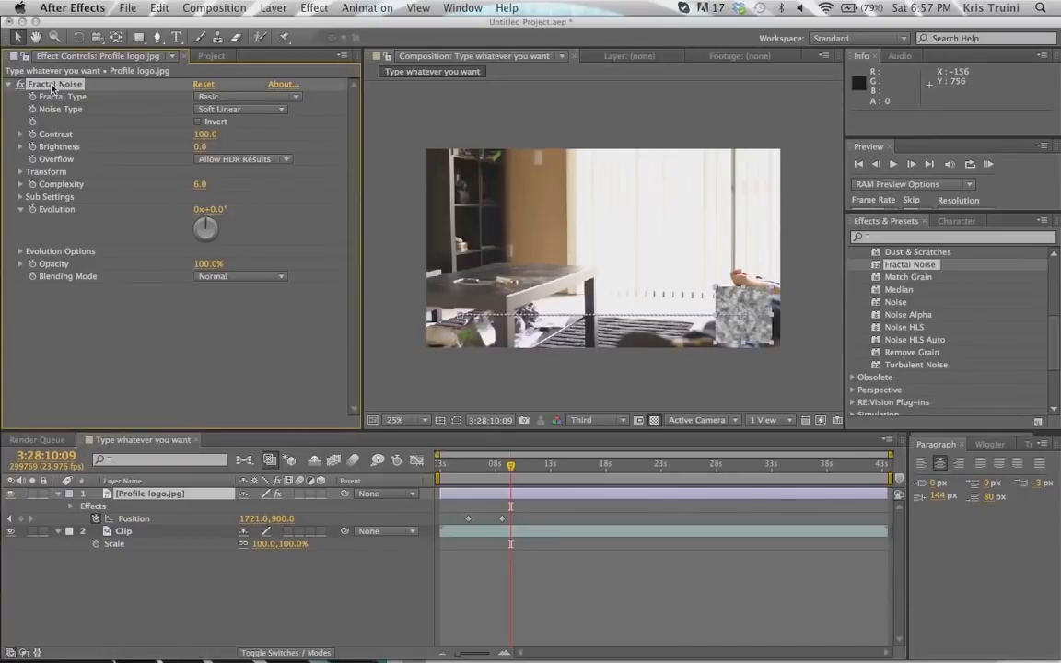
{"action": "key", "text": "Delete"}
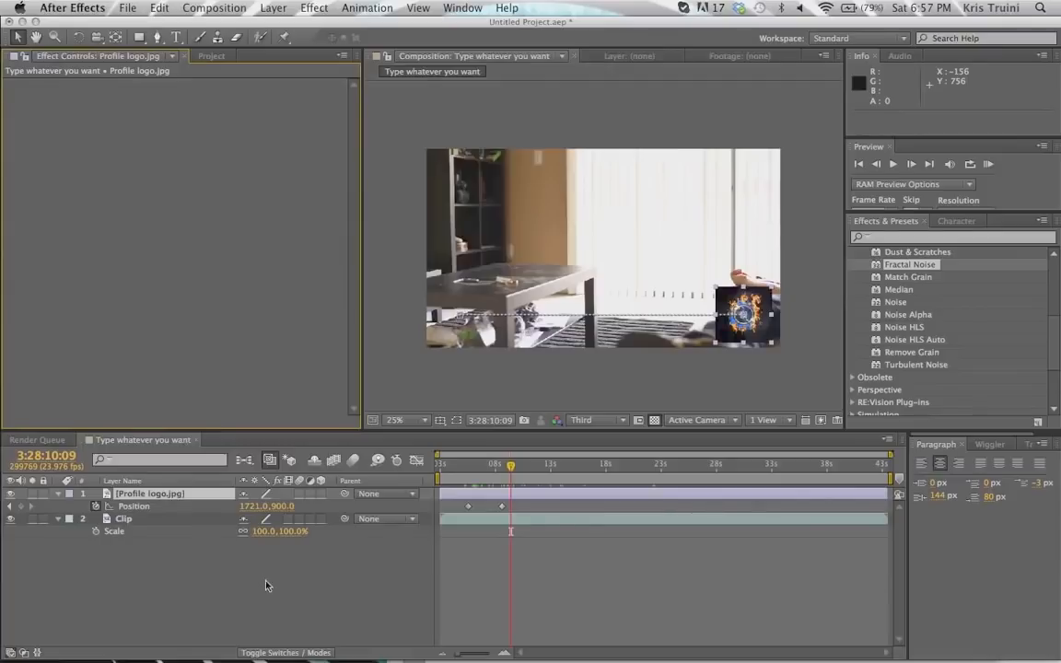
{"action": "left_click", "coordinate": [264, 585]}
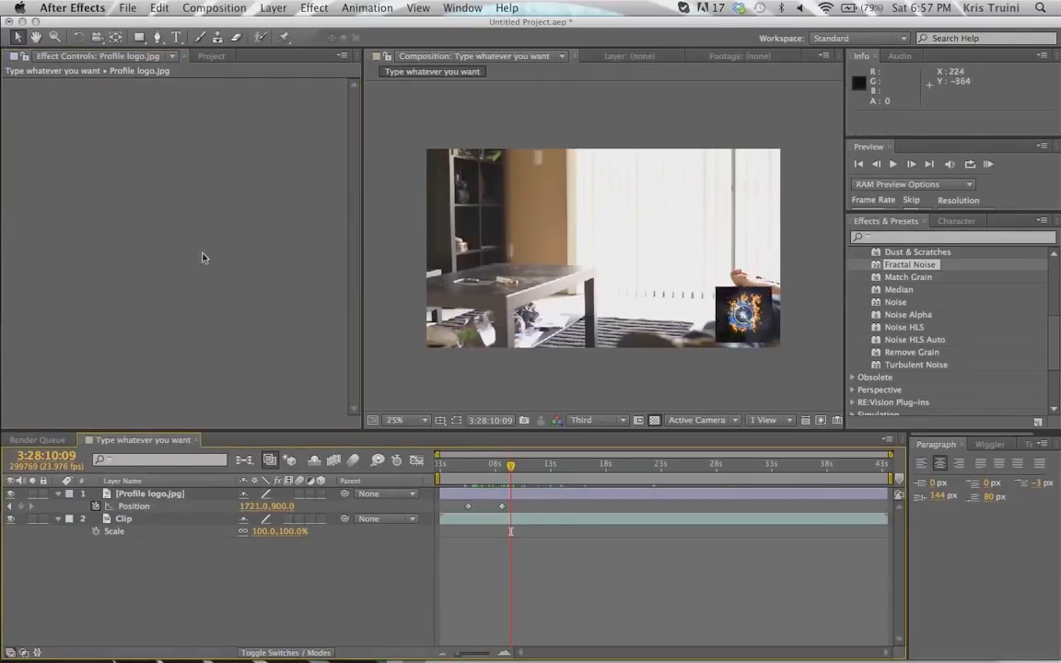
Select the Profile logo.jpg layer and look over the effect categories available for it.
{"action": "left_click", "coordinate": [175, 496]}
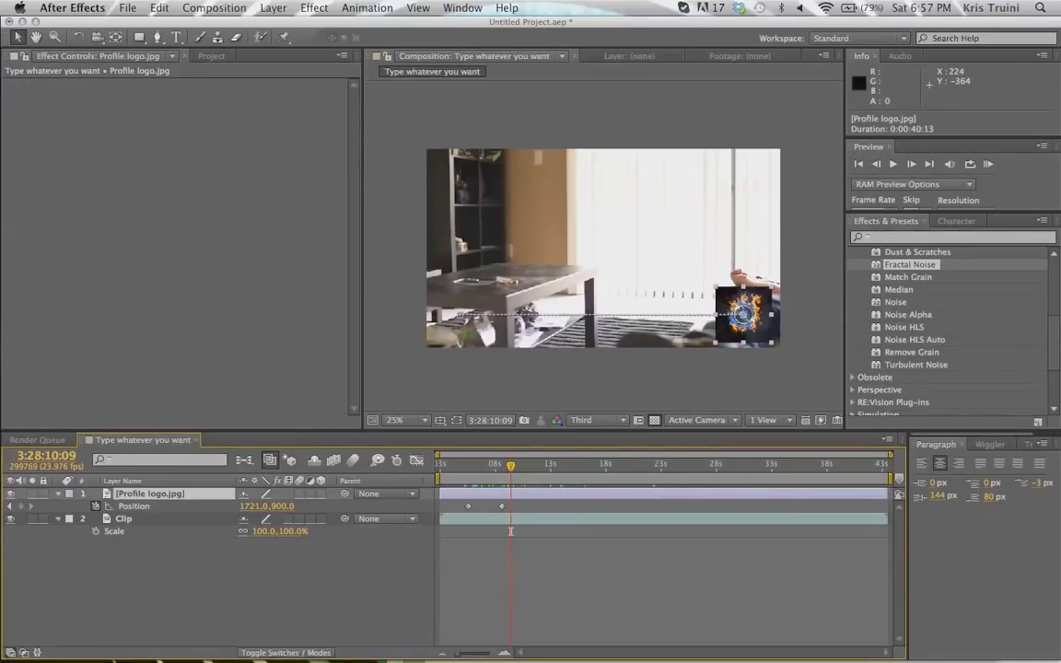
{"action": "left_click", "coordinate": [311, 8]}
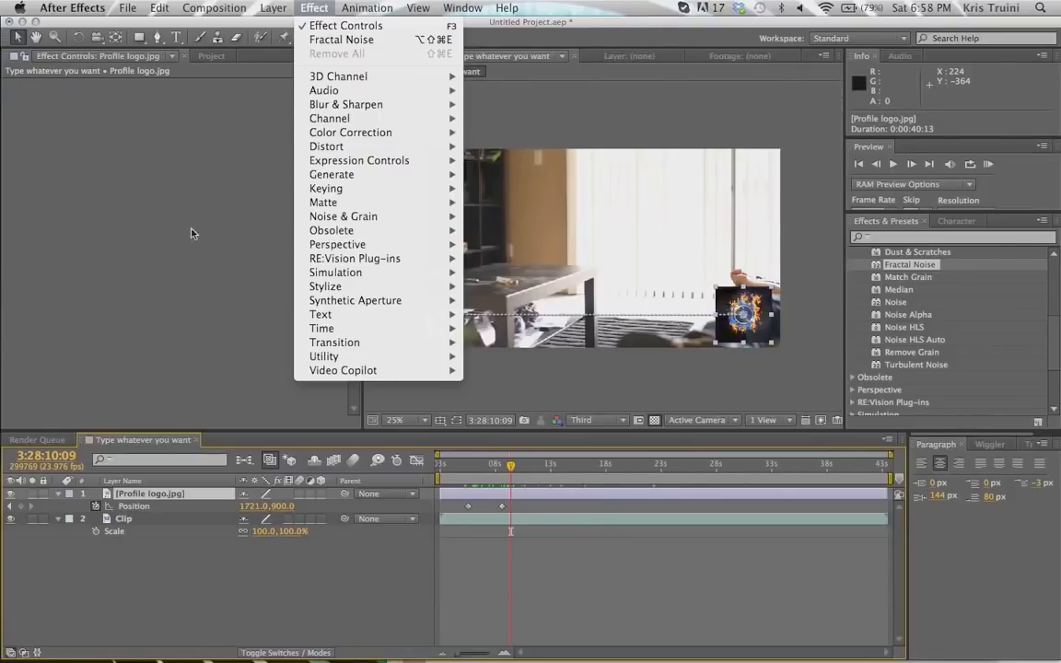
{"action": "left_click", "coordinate": [233, 215]}
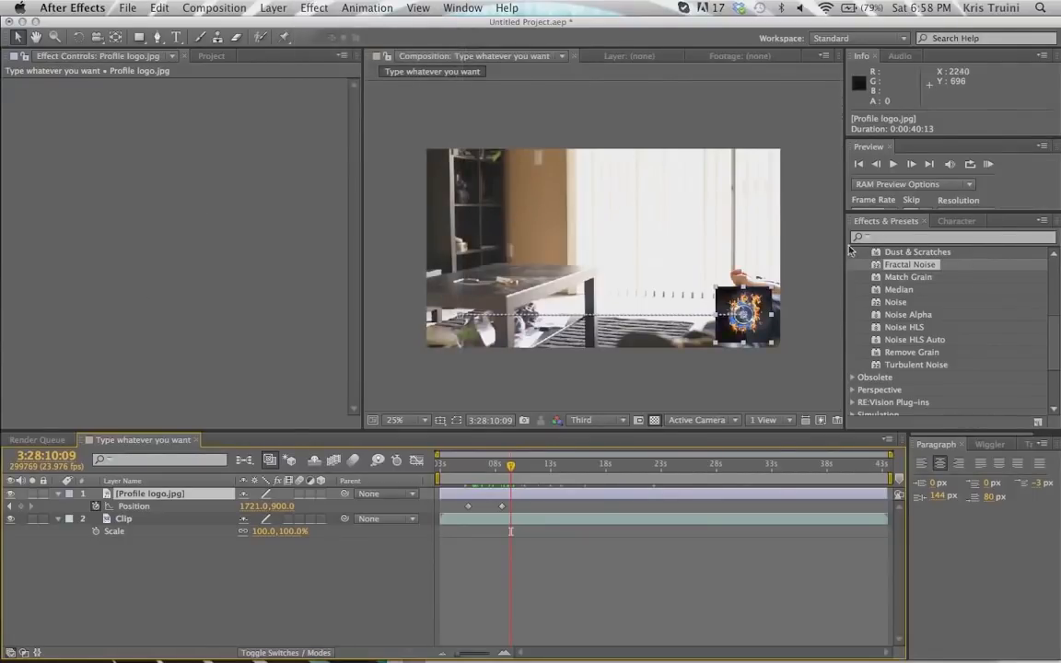
{"action": "left_click", "coordinate": [883, 225]}
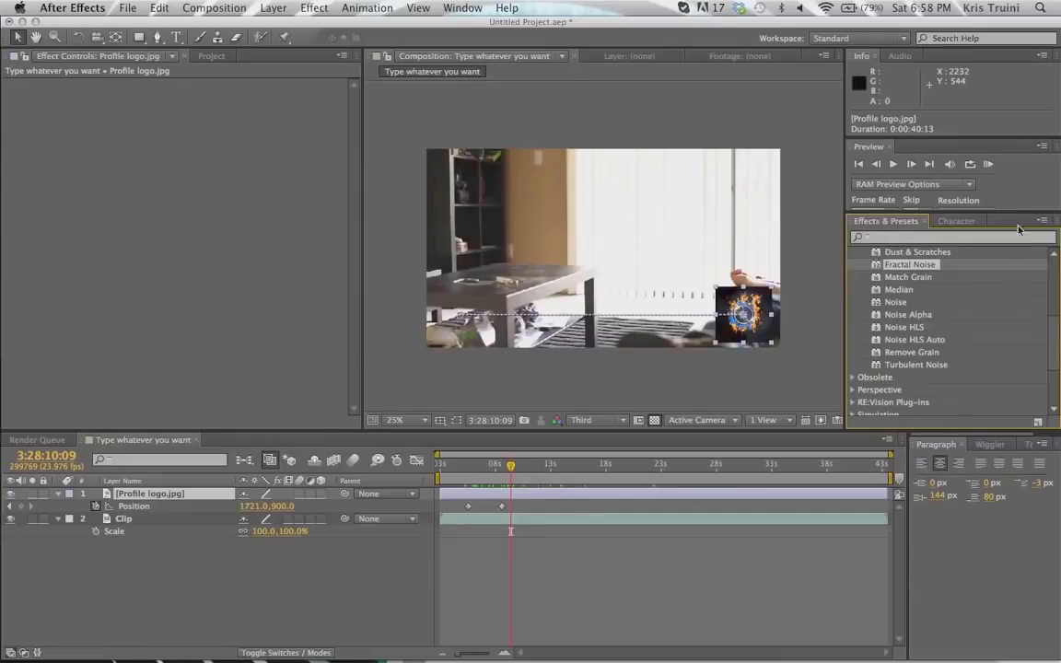
Search the effects for "frac", and clear the search.
{"action": "left_click", "coordinate": [943, 240]}
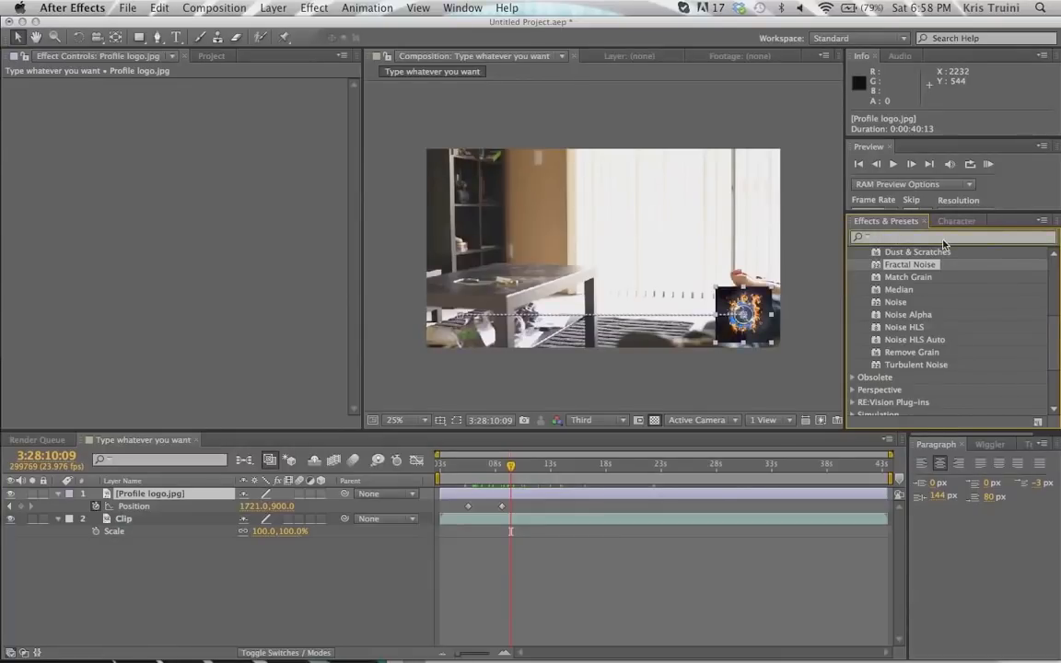
{"action": "type", "text": "frac"}
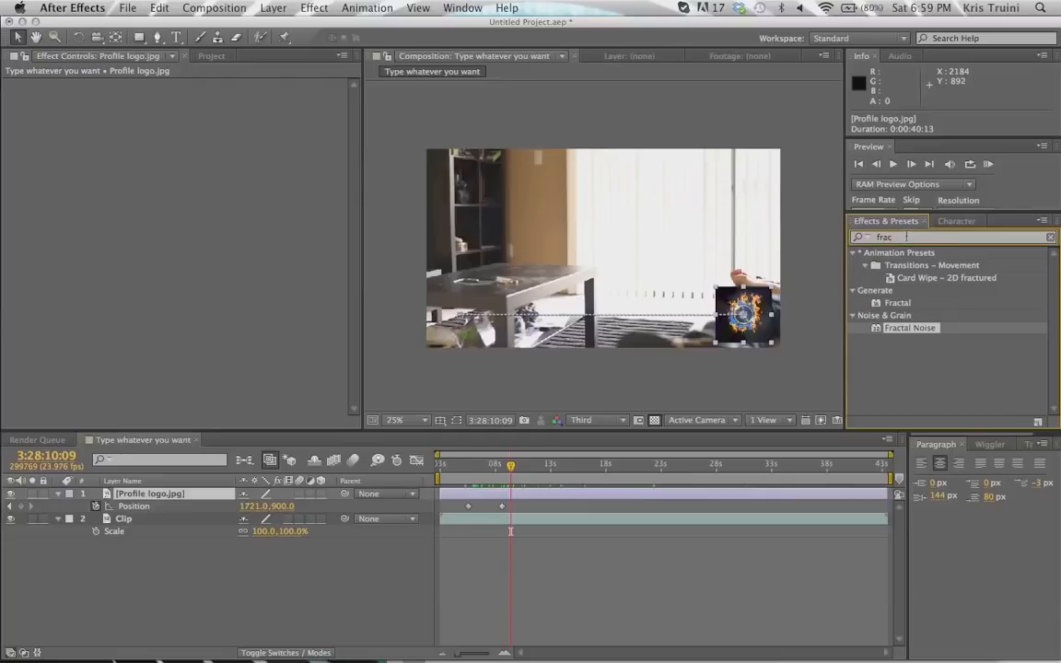
{"action": "double_click", "coordinate": [907, 236]}
{"action": "key", "text": "BackSpace"}
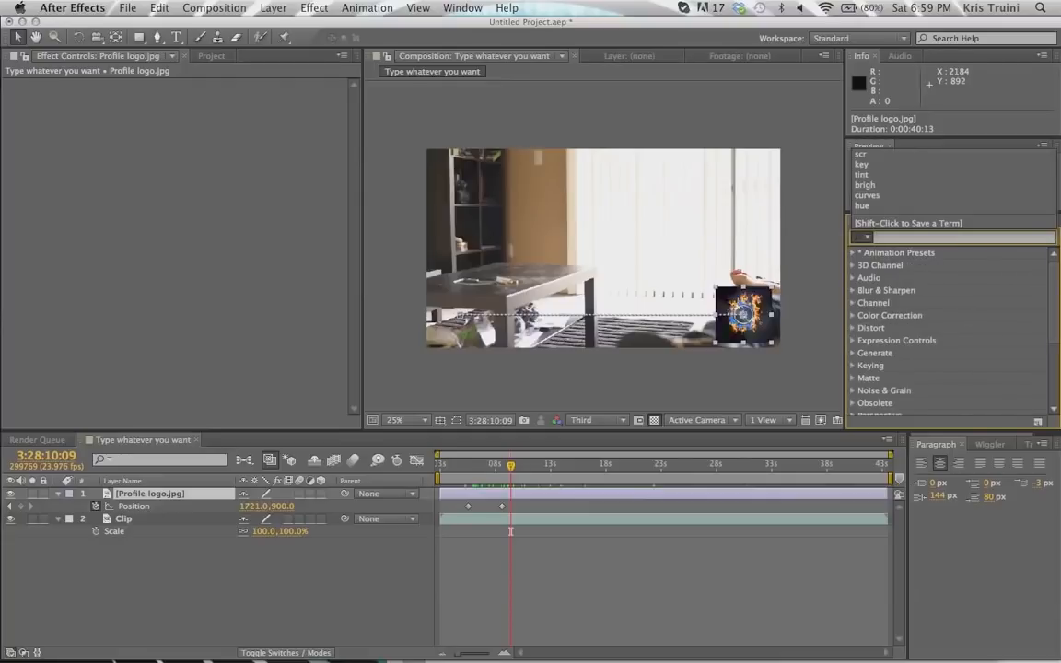
Find the Box Blur effect with the search "blur", and apply it to the Profile logo.jpg layer.
{"action": "left_click", "coordinate": [881, 237]}
{"action": "type", "text": "blu"}
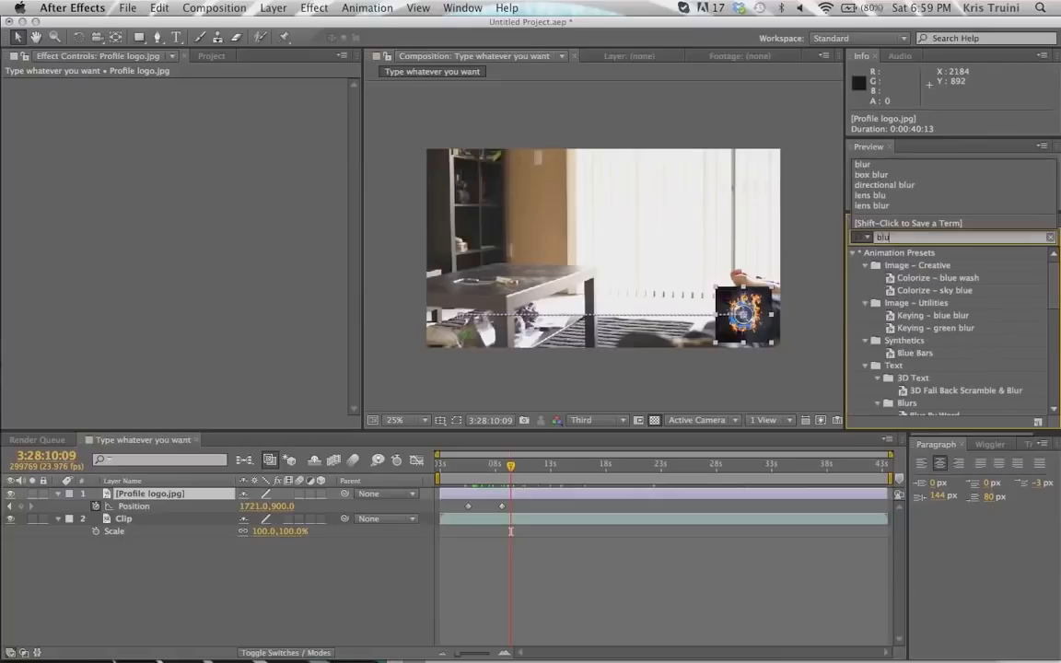
{"action": "type", "text": "r"}
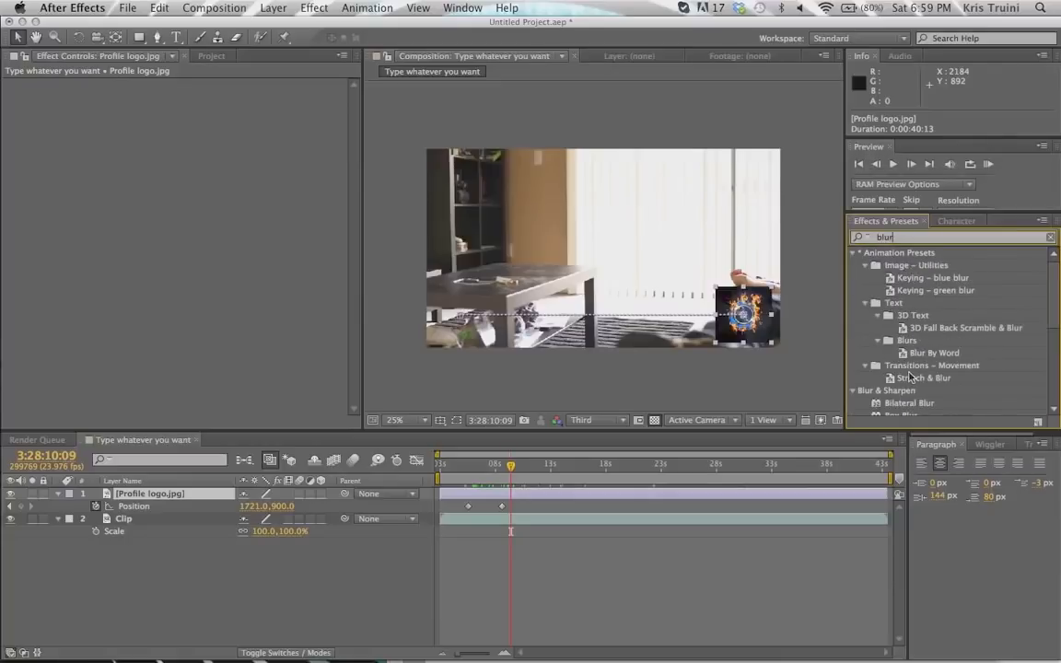
{"action": "scroll", "coordinate": [925, 372], "scroll_direction": "down", "scroll_amount": 3}
{"action": "scroll", "coordinate": [925, 372], "scroll_direction": "down", "scroll_amount": 3}
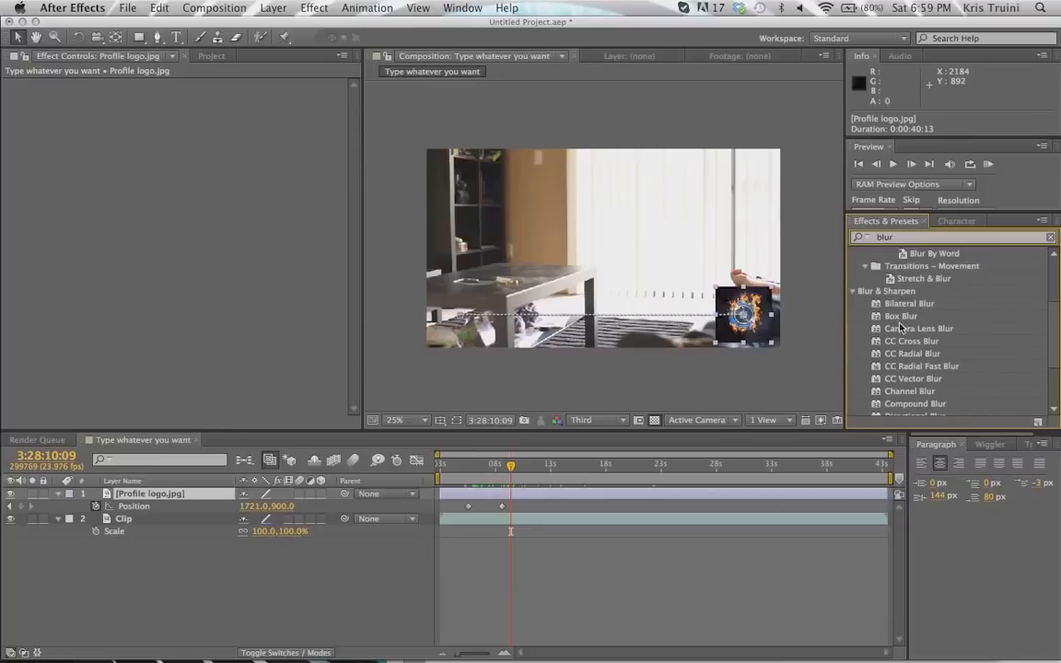
{"action": "left_click_drag", "start_coordinate": [907, 319], "coordinate": [175, 502]}
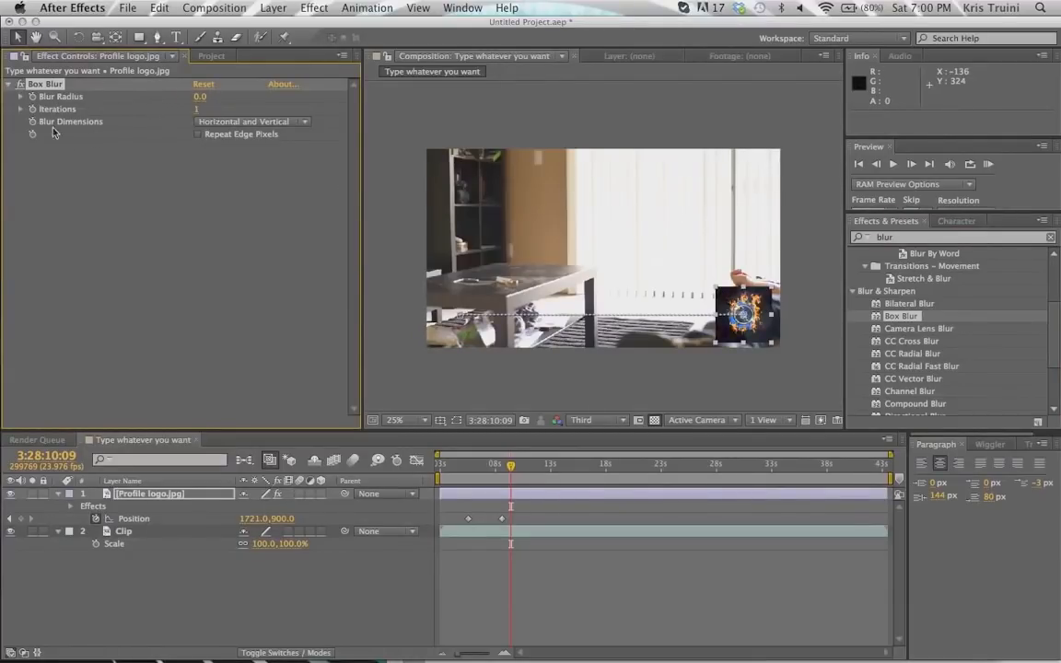
Set the Blur Radius of the logo's Box Blur effect to 24.0, and deselect the layer.
{"action": "left_click", "coordinate": [42, 84]}
{"action": "left_click_drag", "start_coordinate": [203, 101], "coordinate": [210, 96]}
{"action": "left_click", "coordinate": [505, 572]}
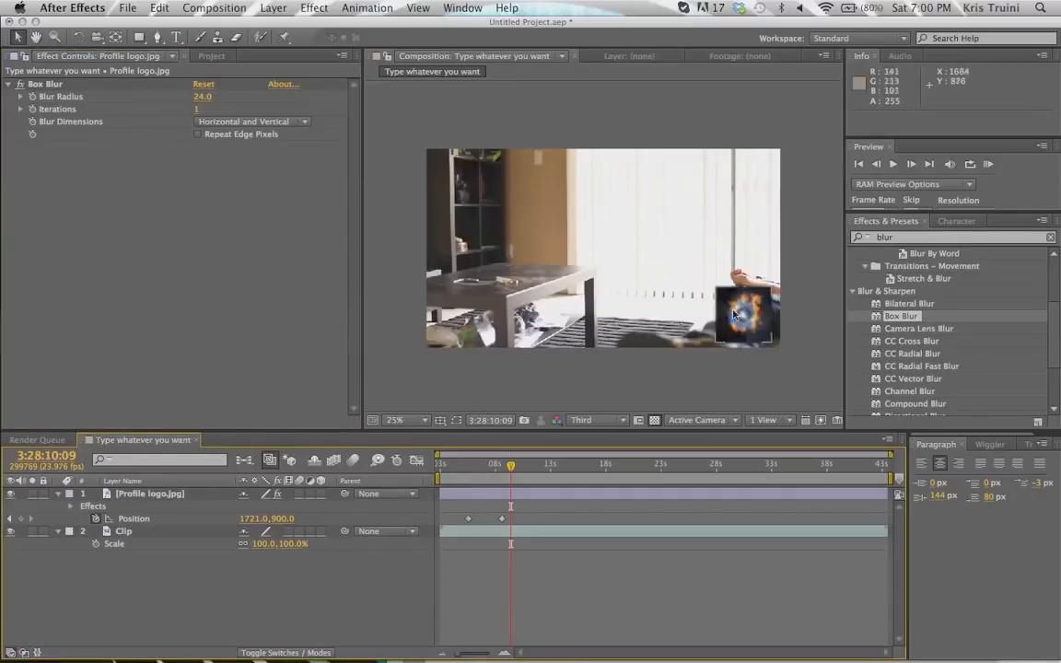
Set the composition preview resolution to Full, and look over the other resolution options.
{"action": "left_click", "coordinate": [616, 424]}
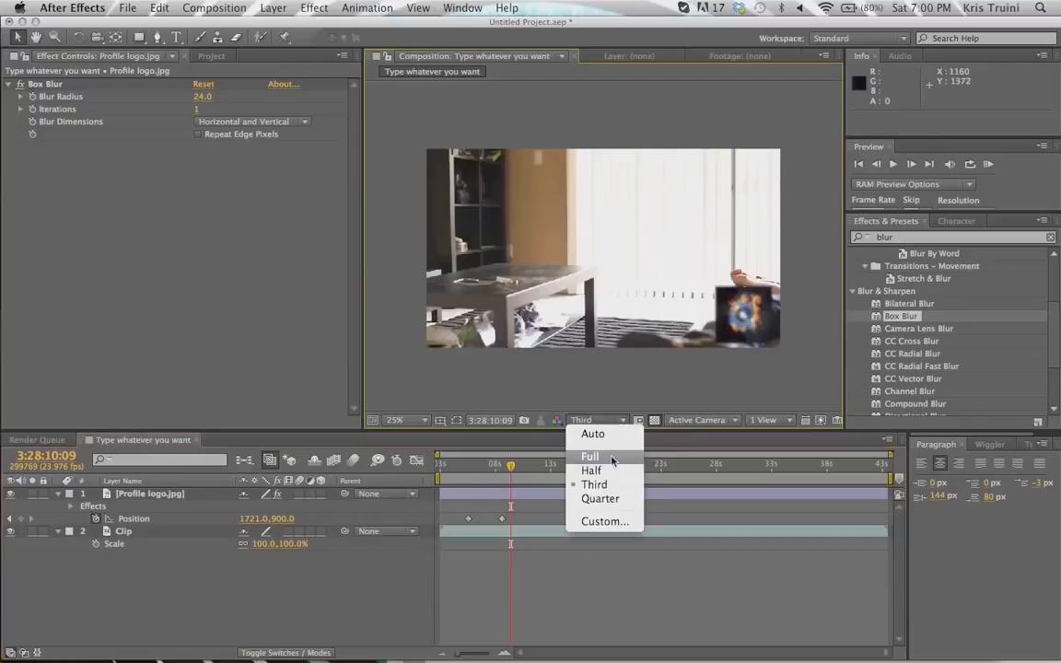
{"action": "left_click", "coordinate": [612, 459]}
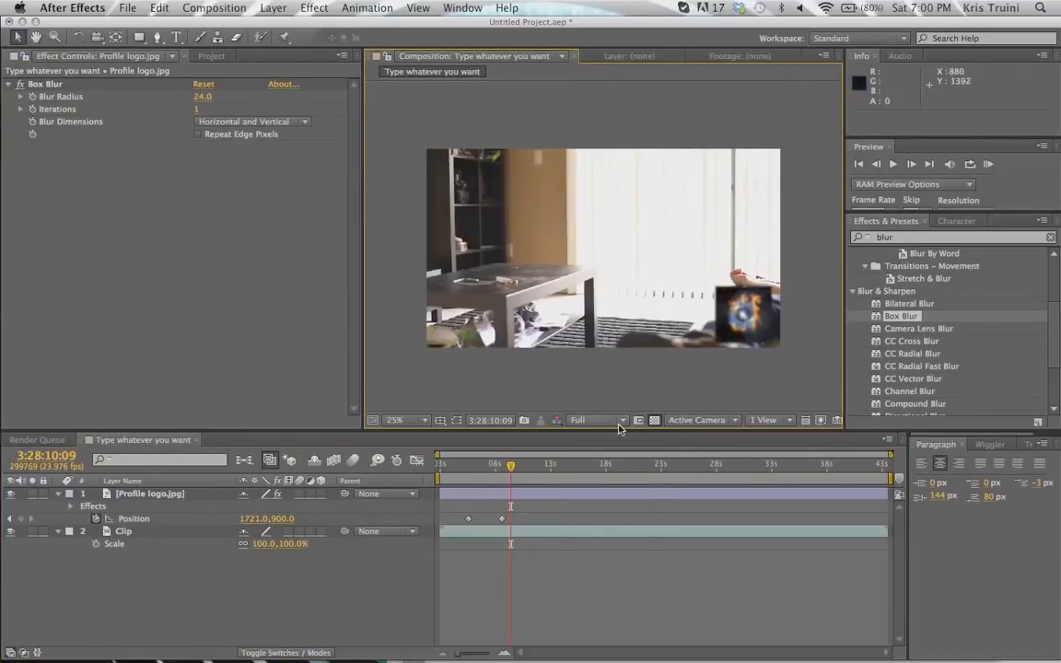
{"action": "left_click", "coordinate": [620, 423]}
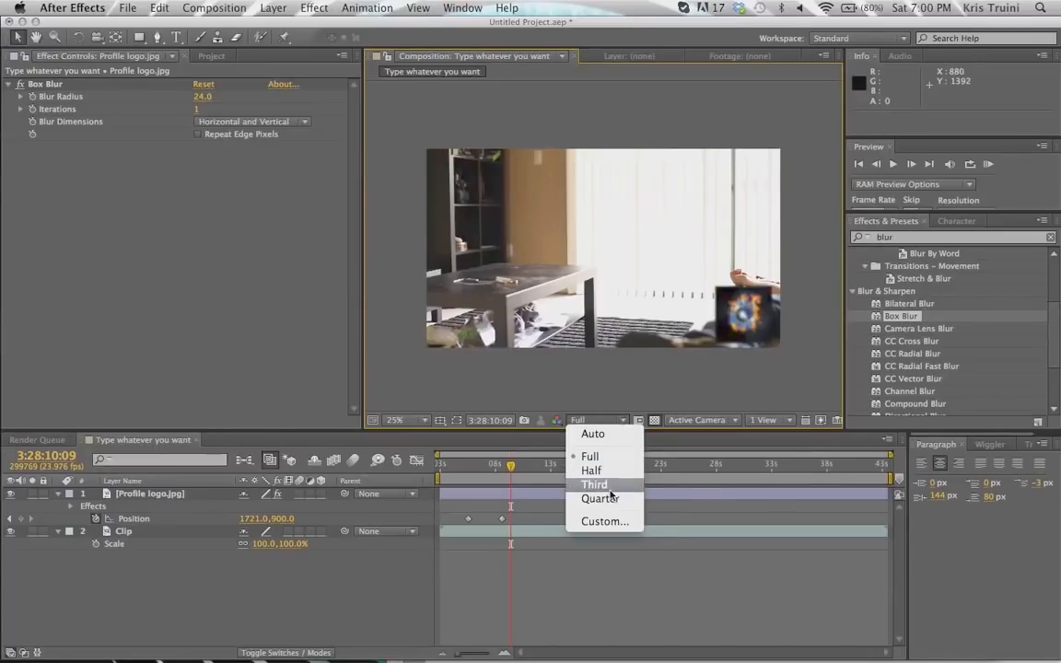
{"action": "left_click", "coordinate": [544, 389]}
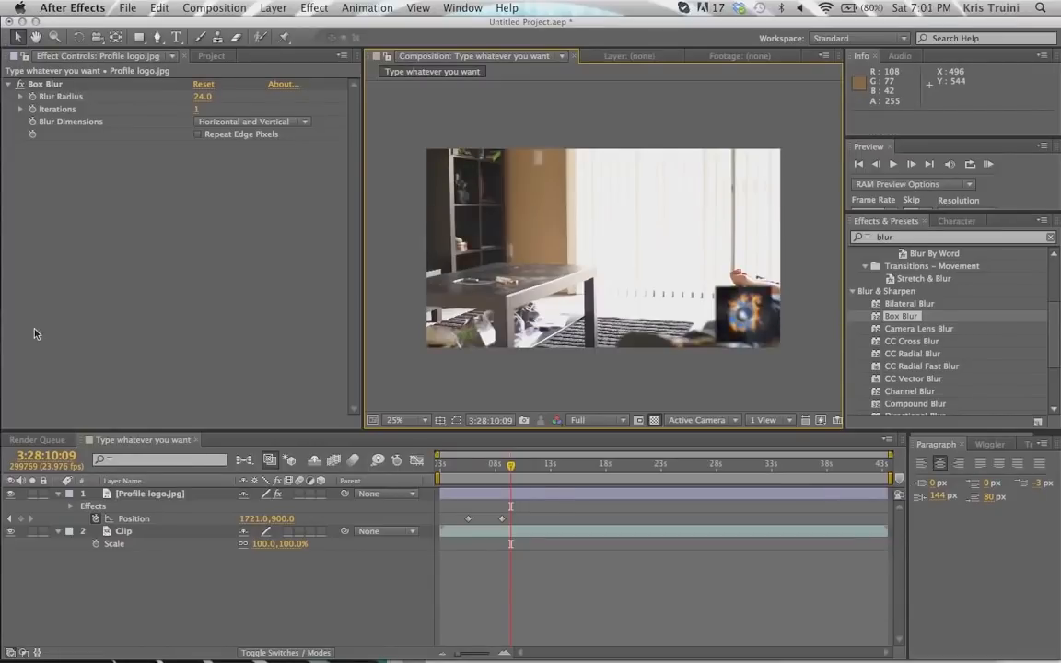
Hide and show the Profile logo.jpg layer, and switch its Box Blur effect off and on to compare the results.
{"action": "left_click", "coordinate": [10, 495]}
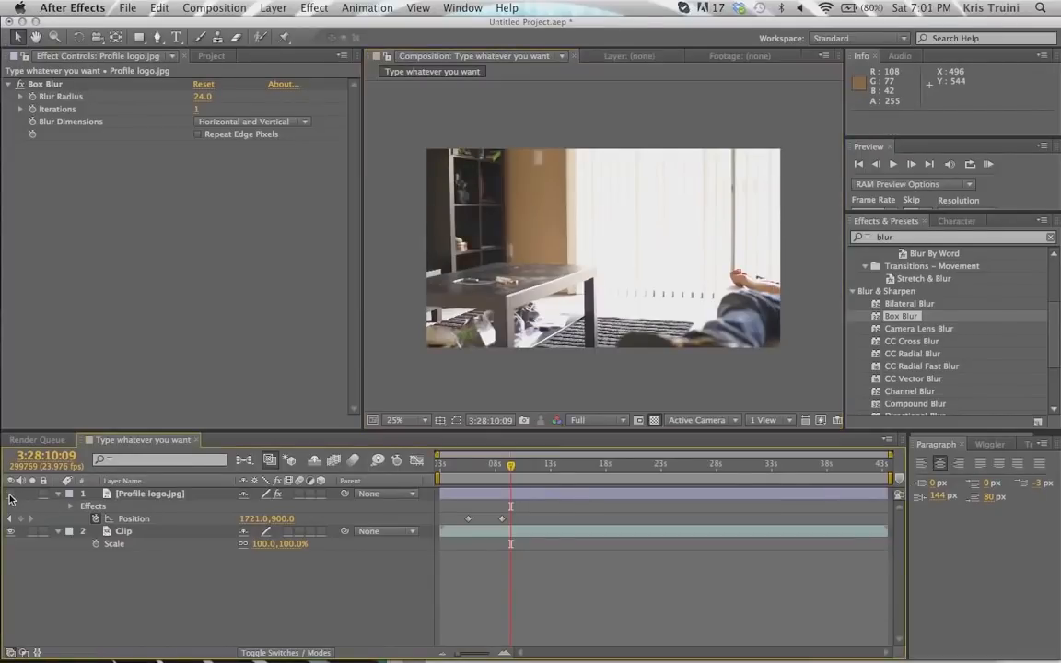
{"action": "left_click", "coordinate": [10, 496]}
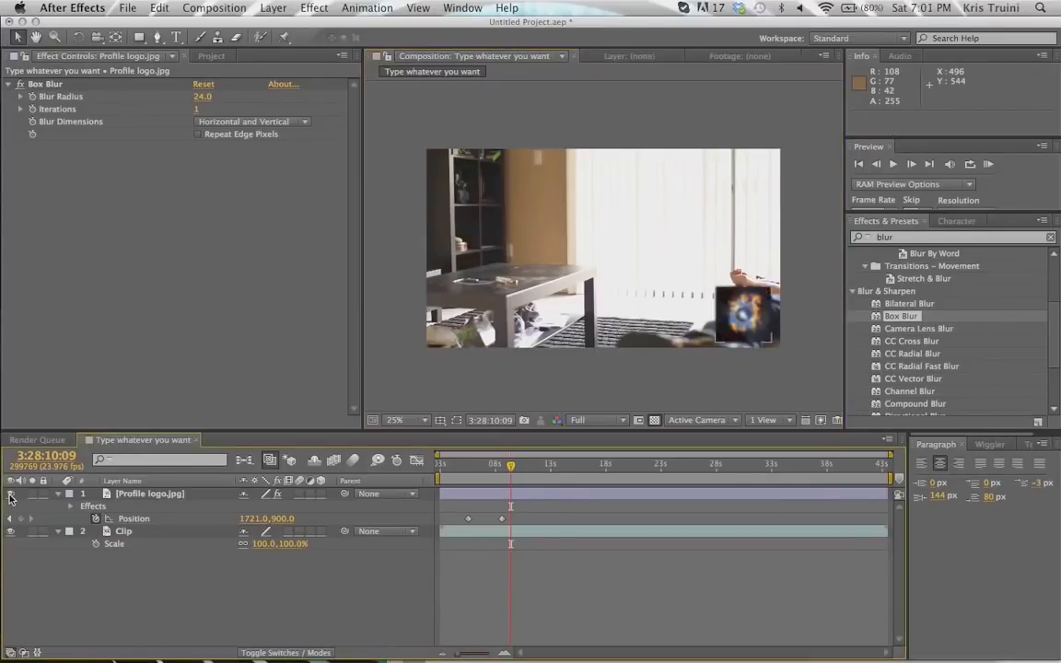
{"action": "left_click", "coordinate": [20, 85]}
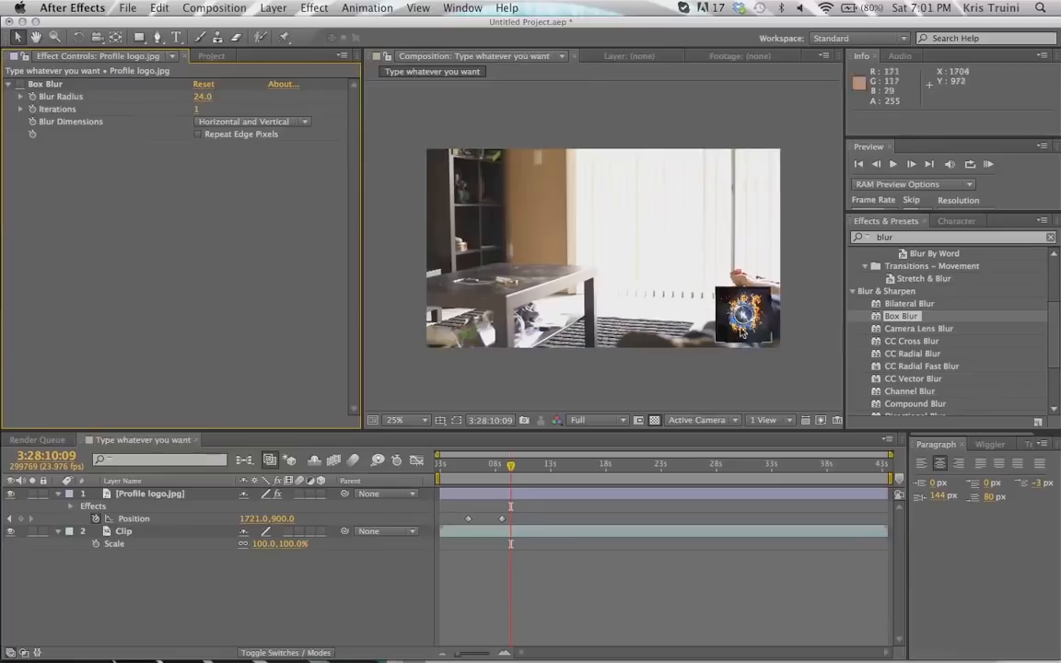
{"action": "left_click", "coordinate": [20, 84]}
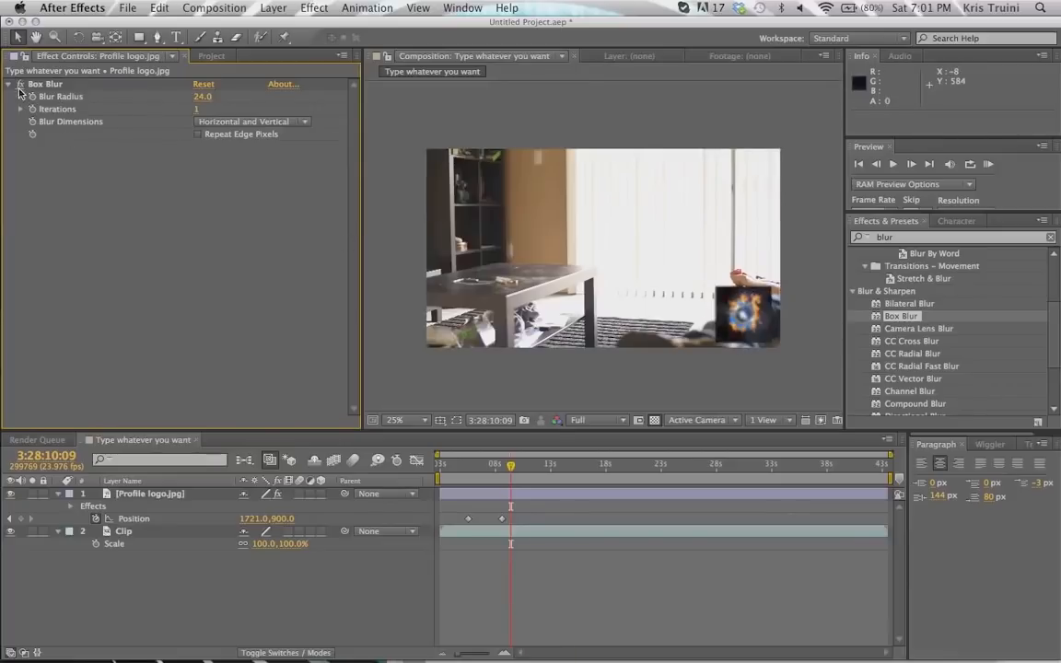
Find the Glow effect with the search "glow", and add it to the Profile logo.jpg layer after Box Blur.
{"action": "left_click", "coordinate": [906, 237]}
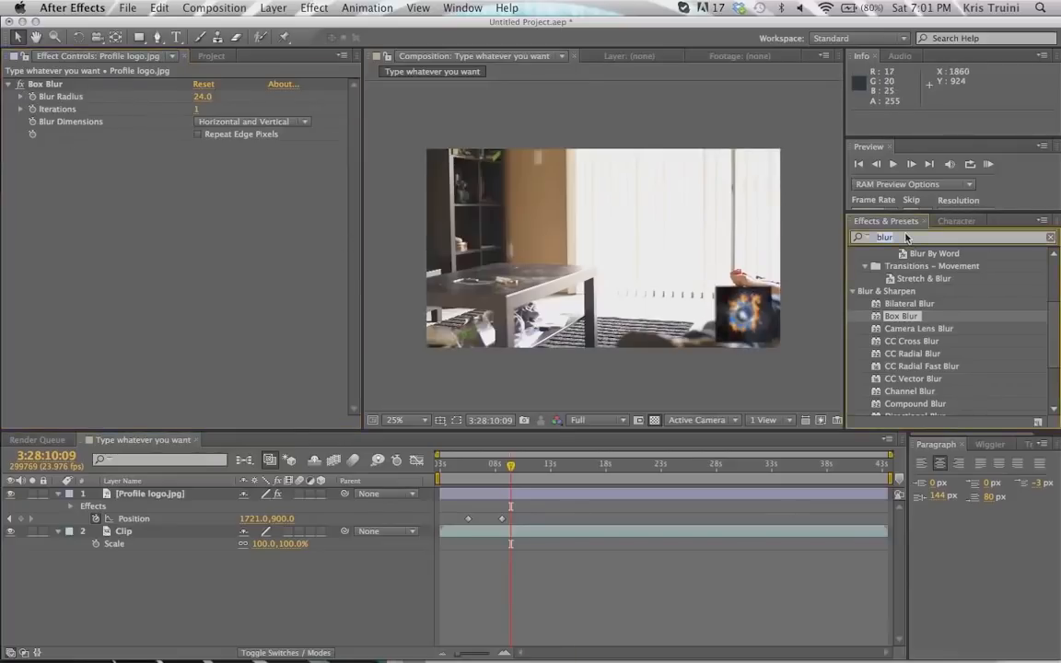
{"action": "type", "text": "glo"}
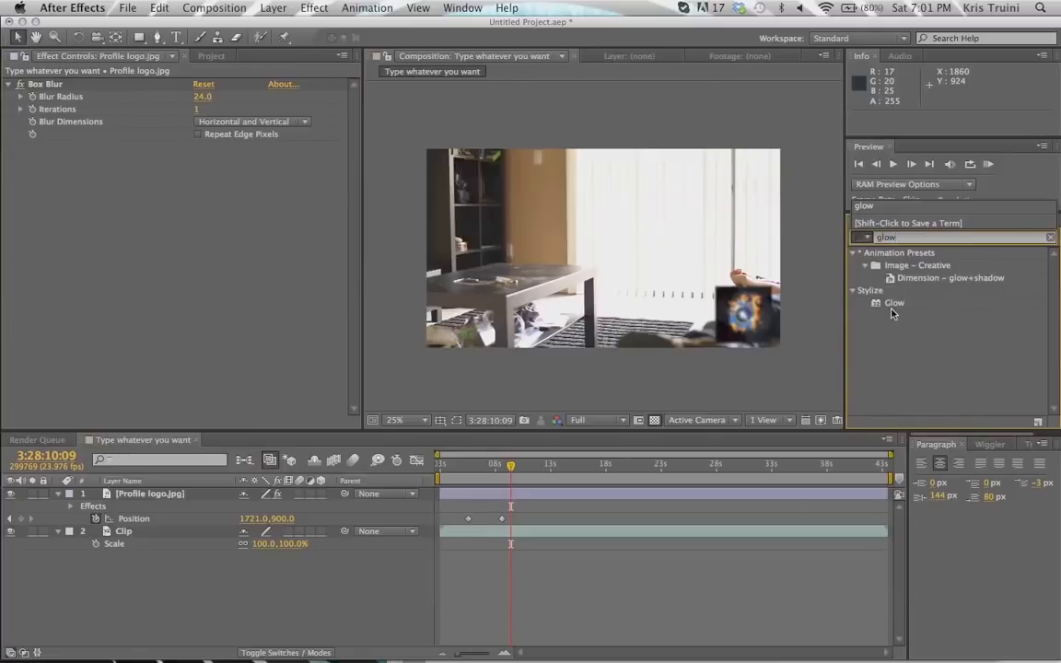
{"action": "type", "text": "w"}
{"action": "left_click_drag", "start_coordinate": [893, 309], "coordinate": [146, 228]}
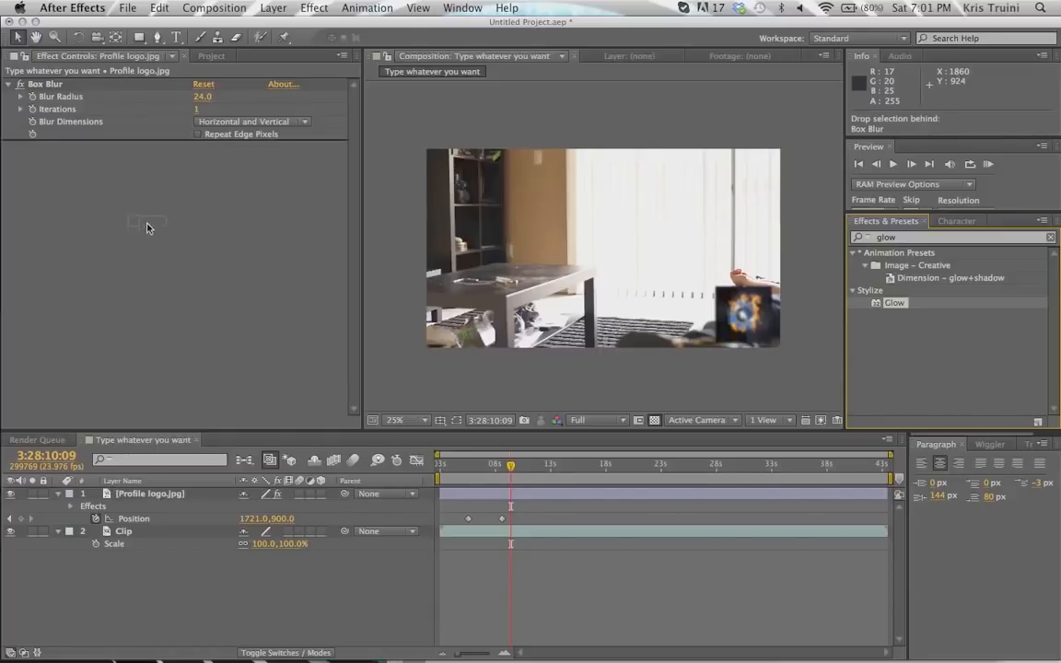
Try changing the order of Glow and Box Blur, and compare the logo with its effects switched off and on.
{"action": "left_click_drag", "start_coordinate": [87, 166], "coordinate": [86, 152]}
{"action": "left_click_drag", "start_coordinate": [79, 87], "coordinate": [75, 136]}
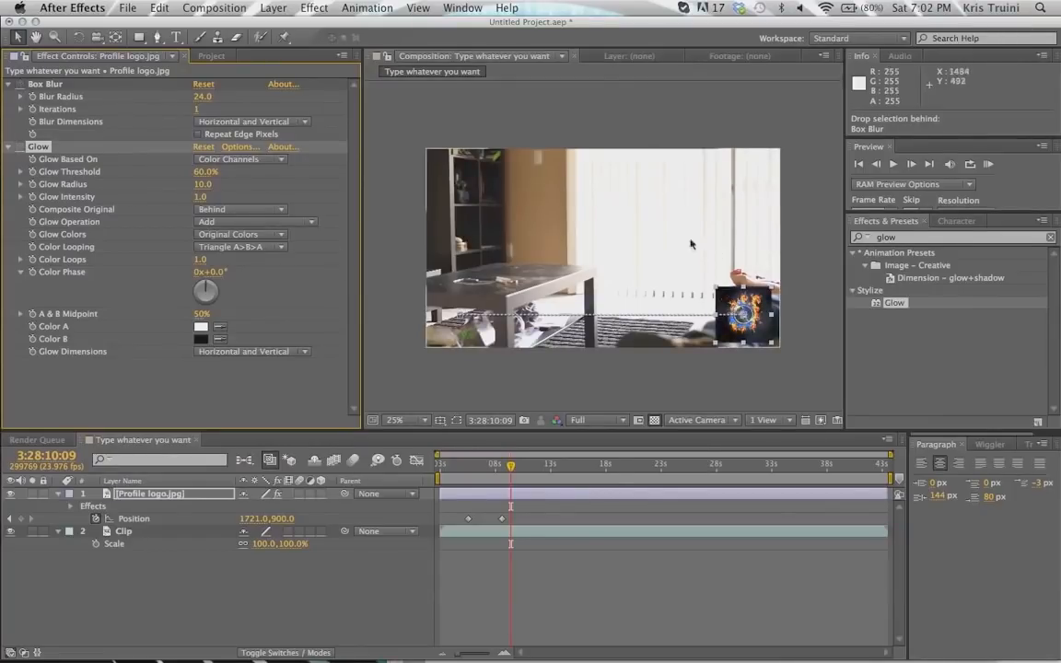
{"action": "left_click", "coordinate": [20, 85]}
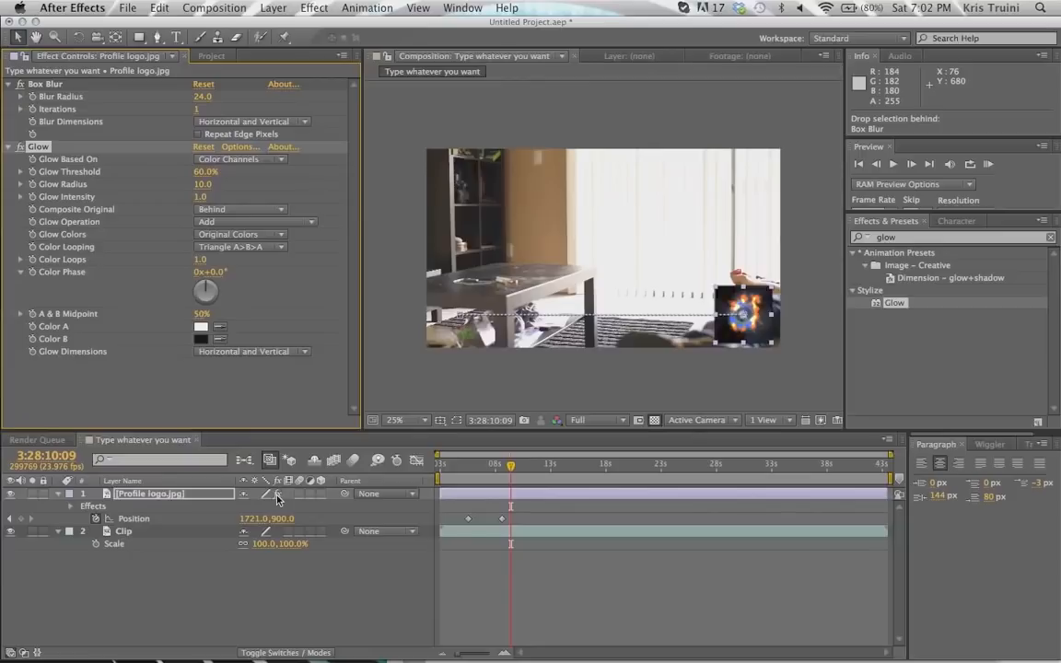
{"action": "left_click", "coordinate": [278, 495]}
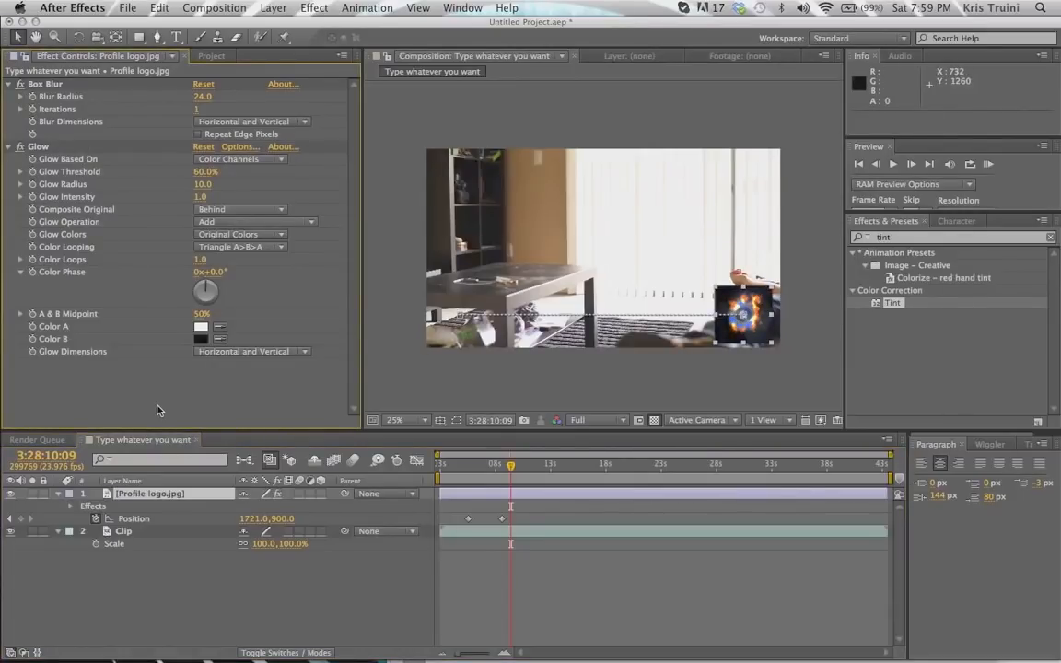
Look over the available effect categories, clearing the "tint" search to list all effects.
{"action": "left_click", "coordinate": [300, 9]}
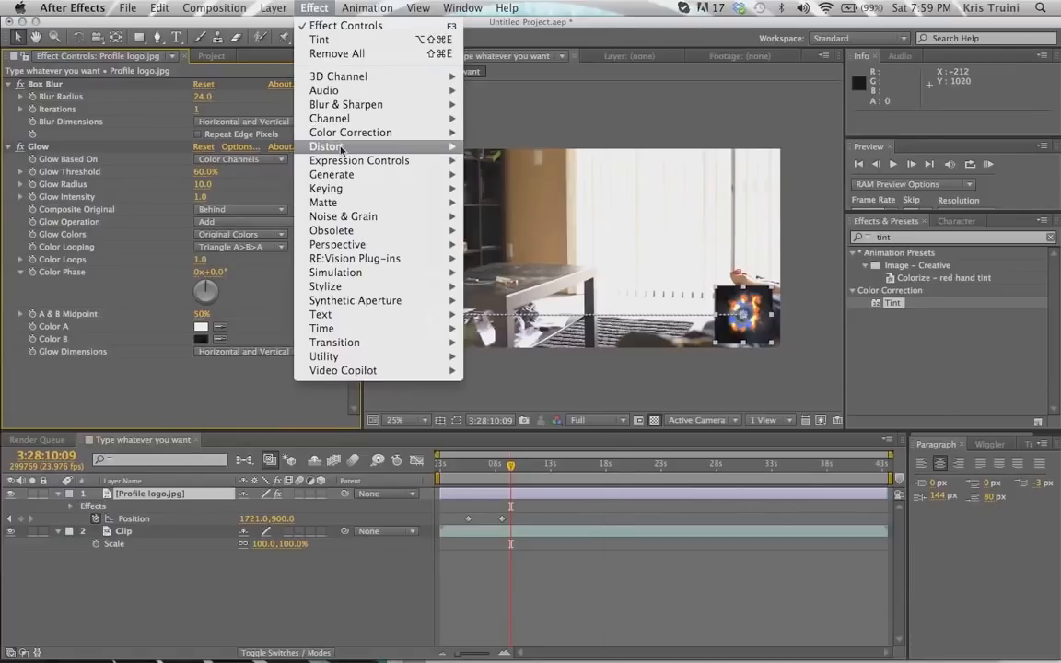
{"action": "left_click", "coordinate": [790, 248]}
{"action": "left_click", "coordinate": [913, 242]}
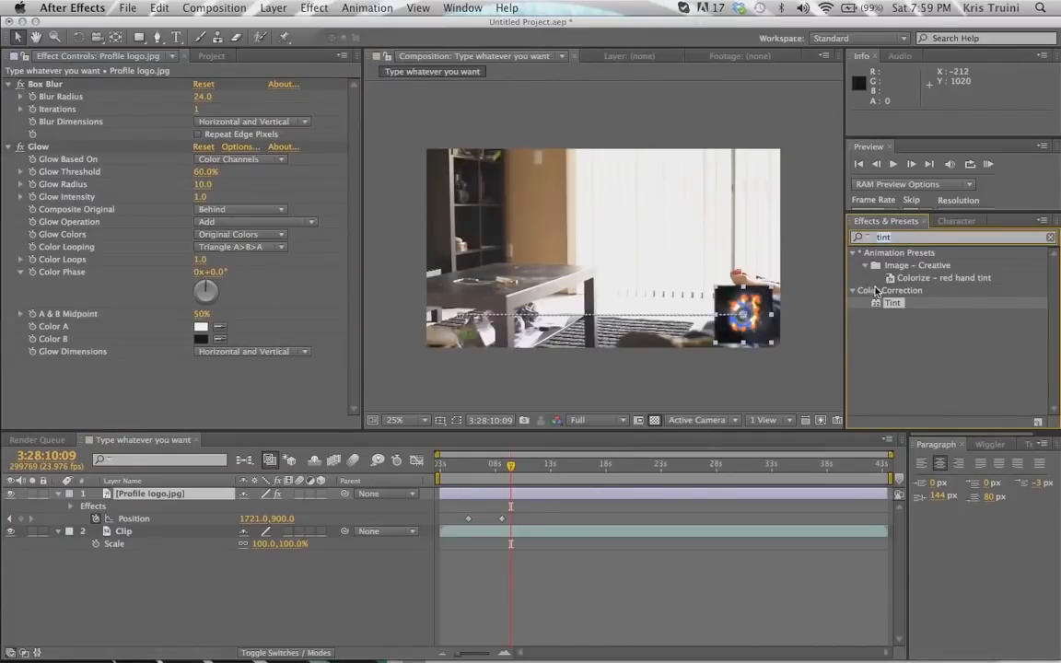
{"action": "left_click", "coordinate": [1051, 238]}
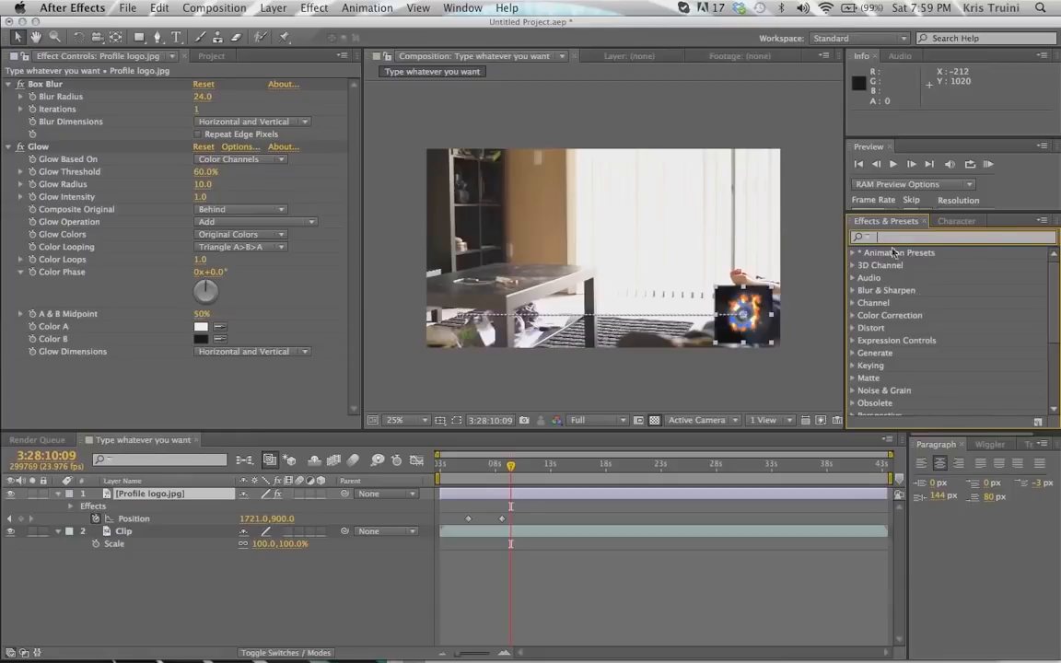
{"action": "scroll", "coordinate": [892, 276], "scroll_direction": "down", "scroll_amount": 5}
{"action": "scroll", "coordinate": [892, 295], "scroll_direction": "up", "scroll_amount": 5}
Select the Clip layer, search the effects for "tint", and apply Tint to the clip.
{"action": "left_click", "coordinate": [540, 534]}
{"action": "left_click", "coordinate": [903, 243]}
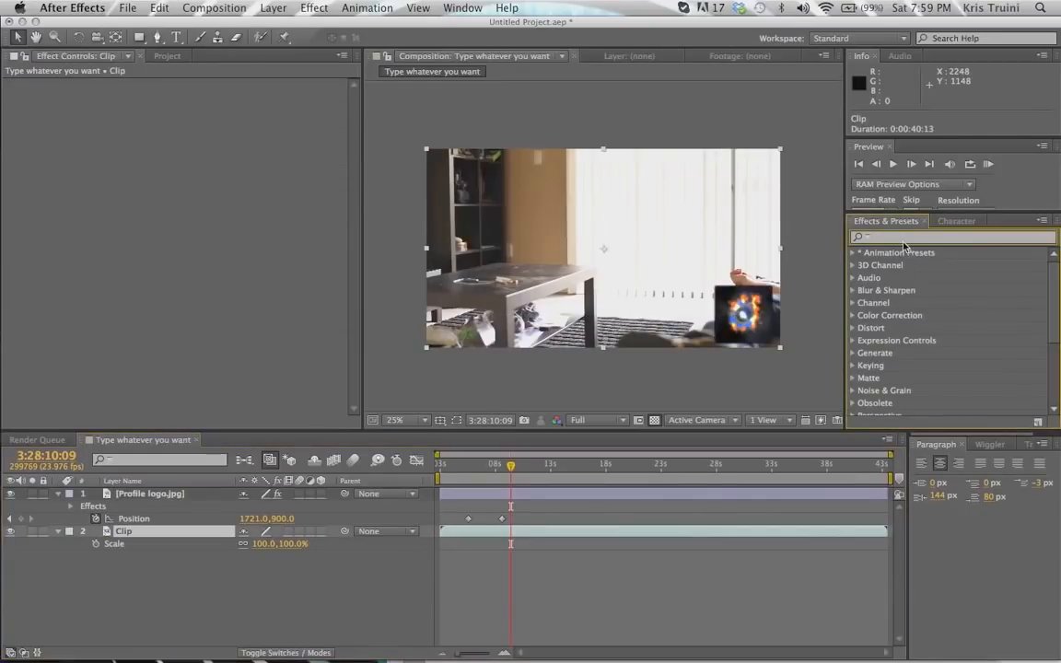
{"action": "type", "text": "tint"}
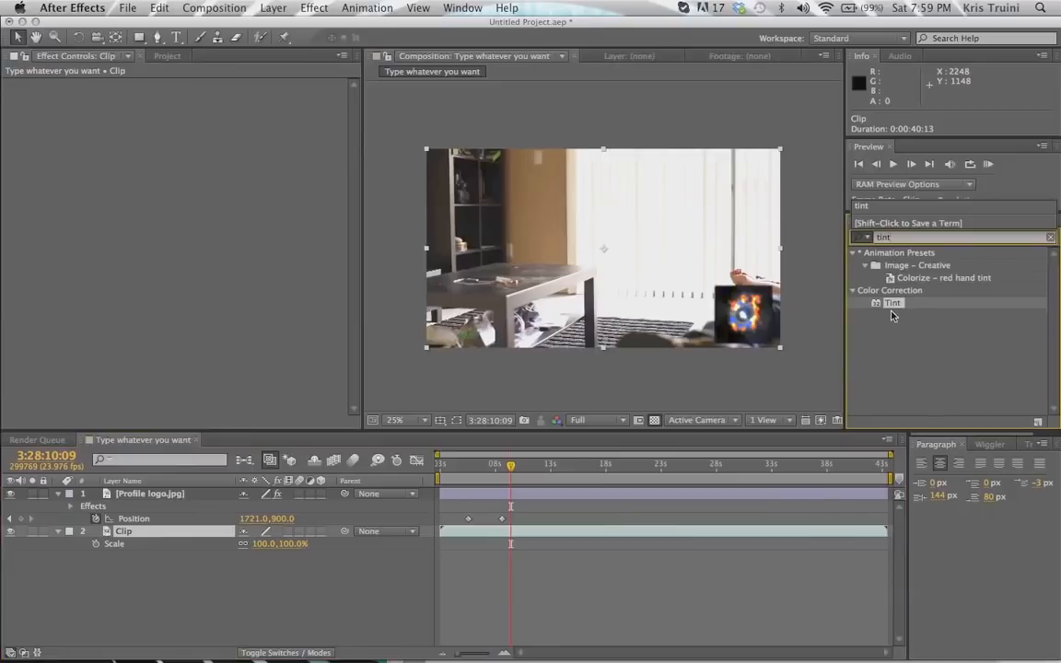
{"action": "left_click_drag", "start_coordinate": [891, 304], "coordinate": [627, 269]}
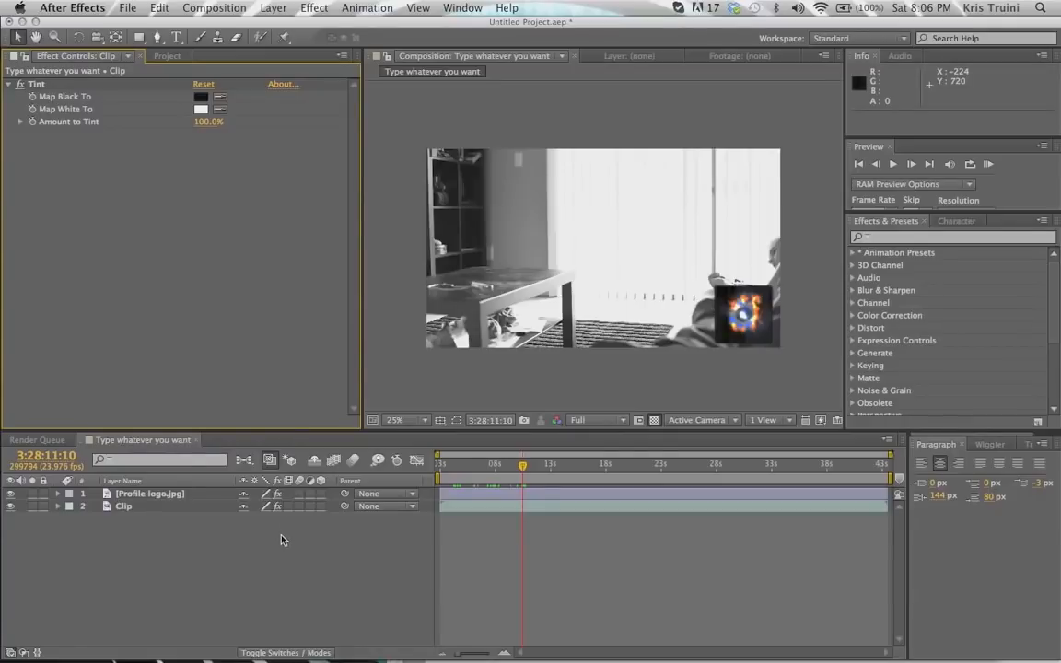
Create a text layer reading "TEXT" over the upper part of the clip with the Type tool.
{"action": "left_click", "coordinate": [174, 41]}
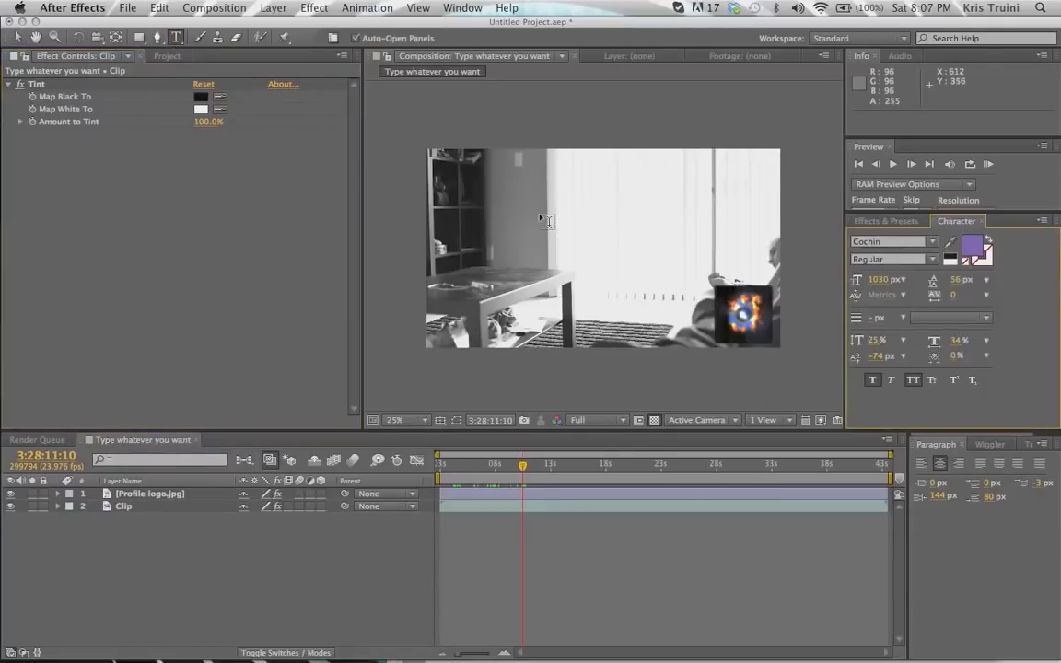
{"action": "left_click", "coordinate": [513, 263]}
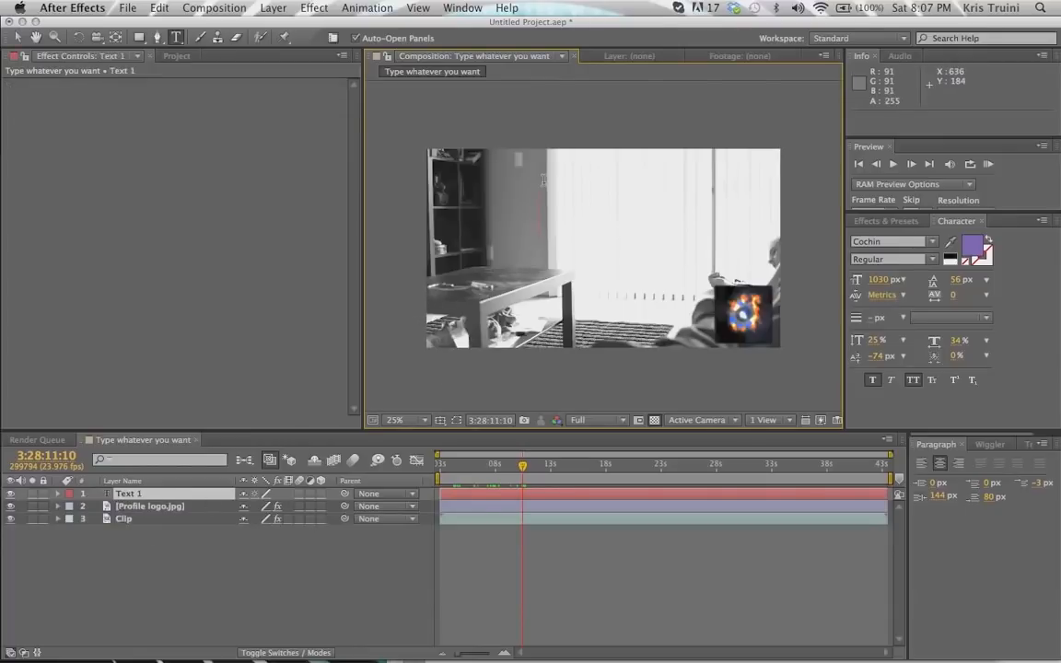
{"action": "type", "text": "TET"}
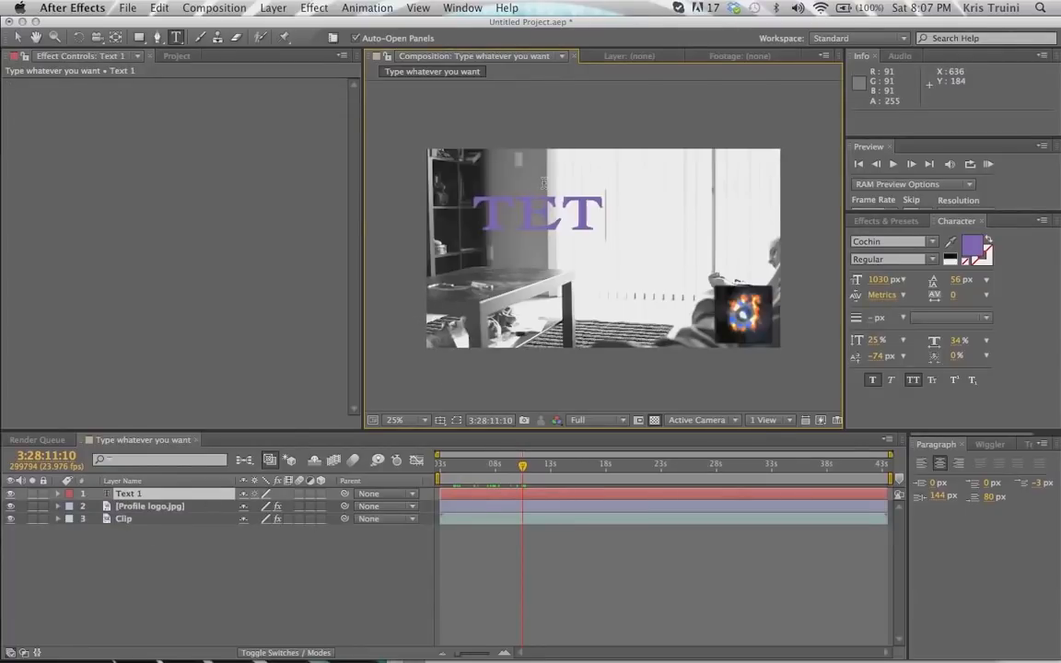
{"action": "key", "text": "BackSpace"}
{"action": "type", "text": "XT"}
Change the fill color of the whole word "TEXT" to black (000000), and return to the Selection tool.
{"action": "double_click", "coordinate": [594, 210]}
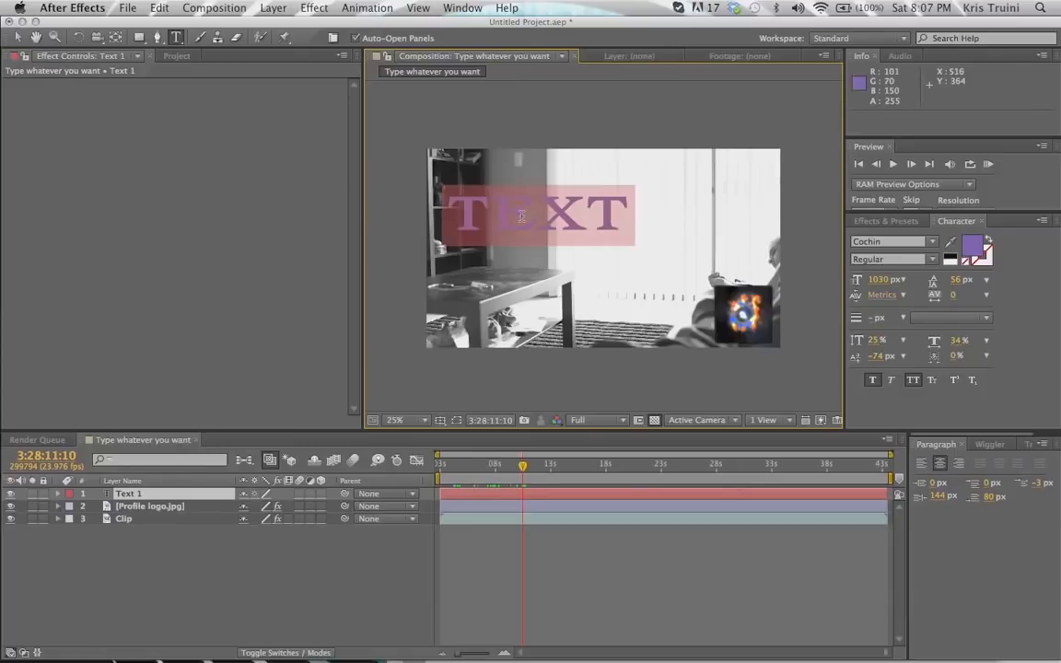
{"action": "left_click", "coordinate": [971, 244]}
{"action": "mouse_move", "coordinate": [742, 375]}
{"action": "left_mouse_down"}
{"action": "mouse_move", "coordinate": [658, 366]}
{"action": "mouse_move", "coordinate": [670, 561]}
{"action": "left_mouse_up"}
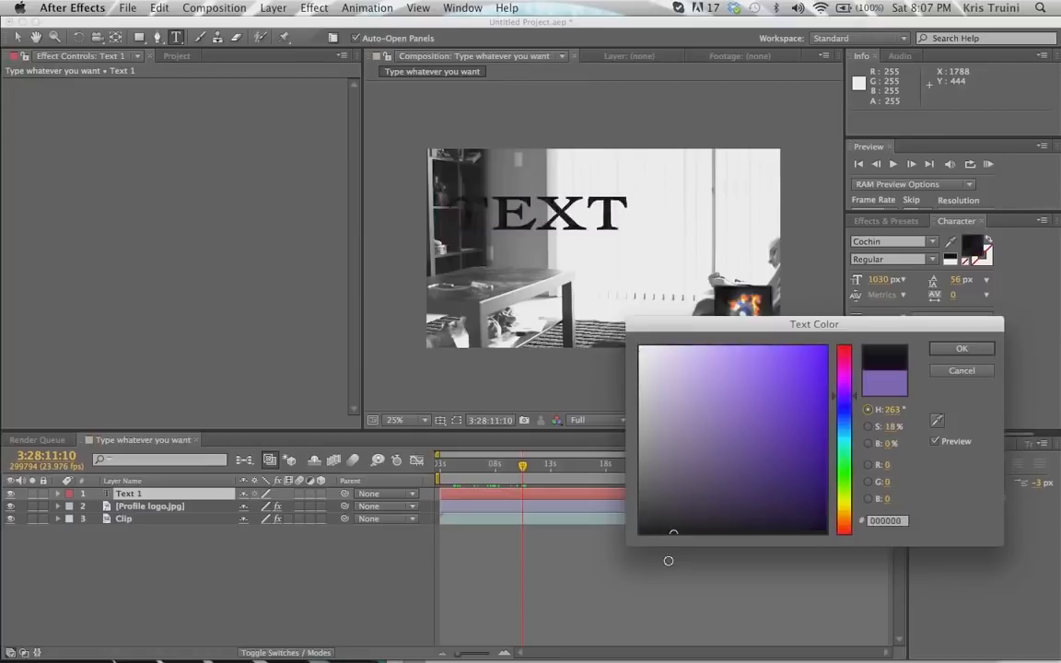
{"action": "left_click", "coordinate": [962, 349]}
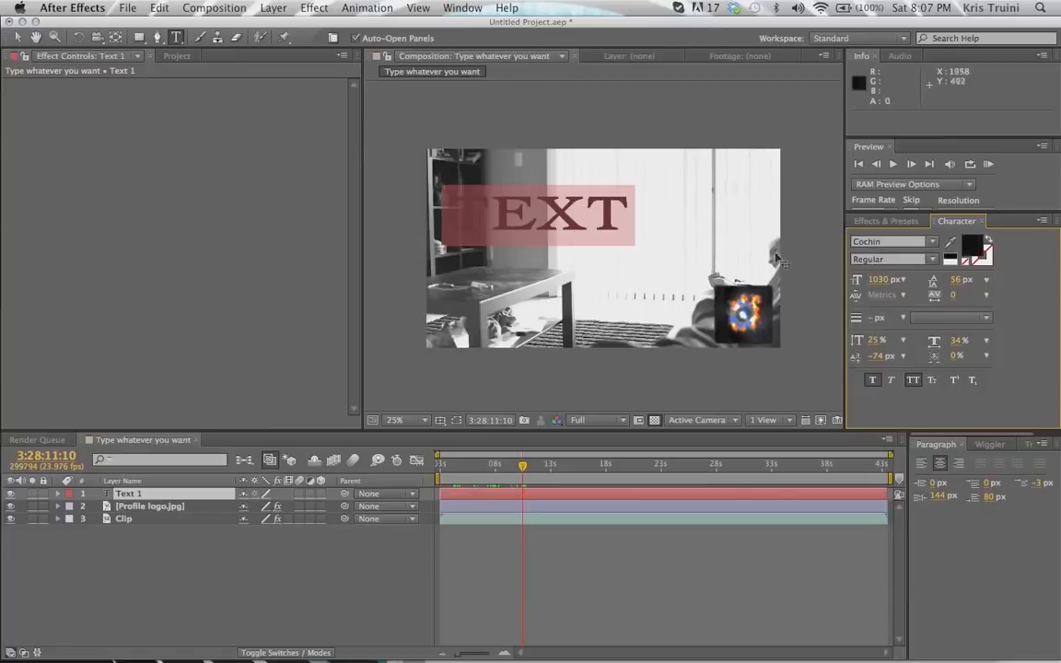
{"action": "left_click", "coordinate": [17, 37]}
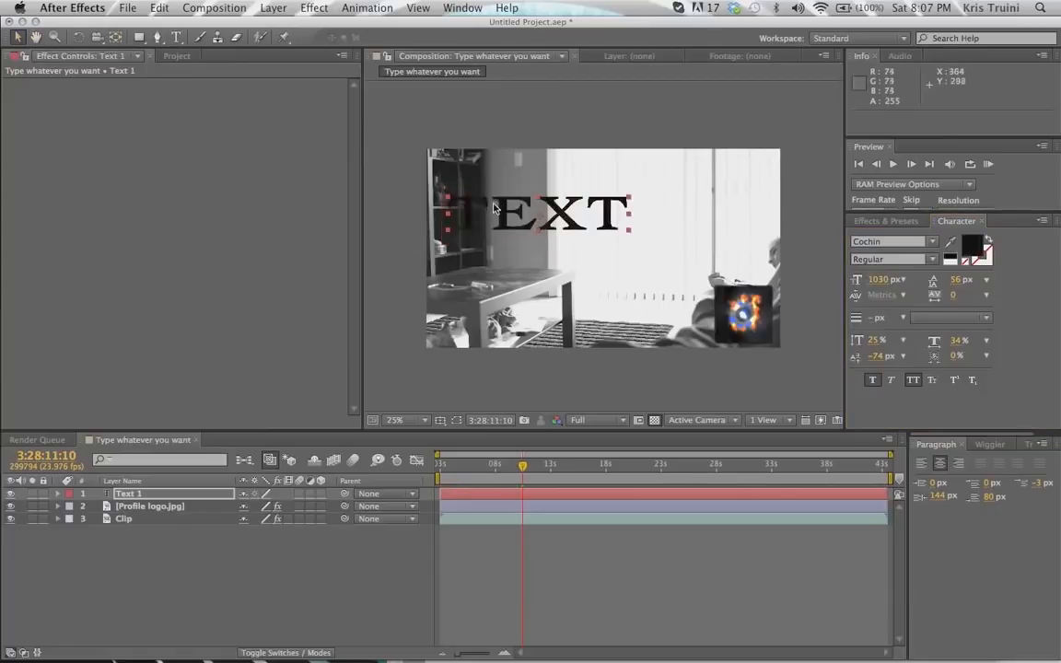
Move the "TEXT" layer to about 1080, 440 over the clip, and look at its Position and Rotation properties.
{"action": "left_click_drag", "start_coordinate": [506, 212], "coordinate": [581, 233]}
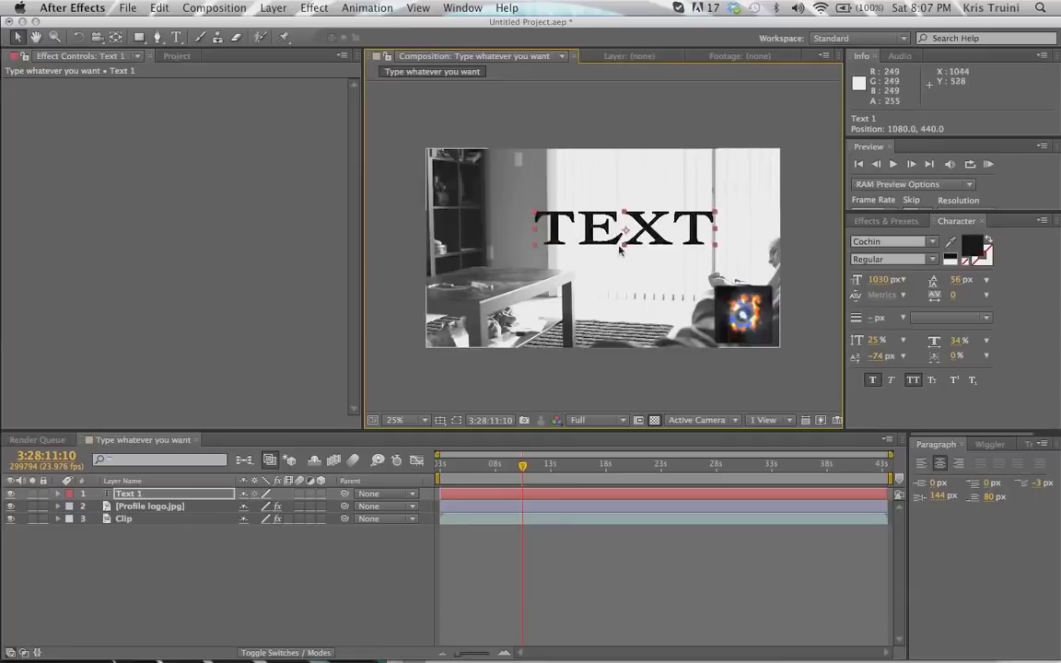
{"action": "key", "text": "alt+shift+p"}
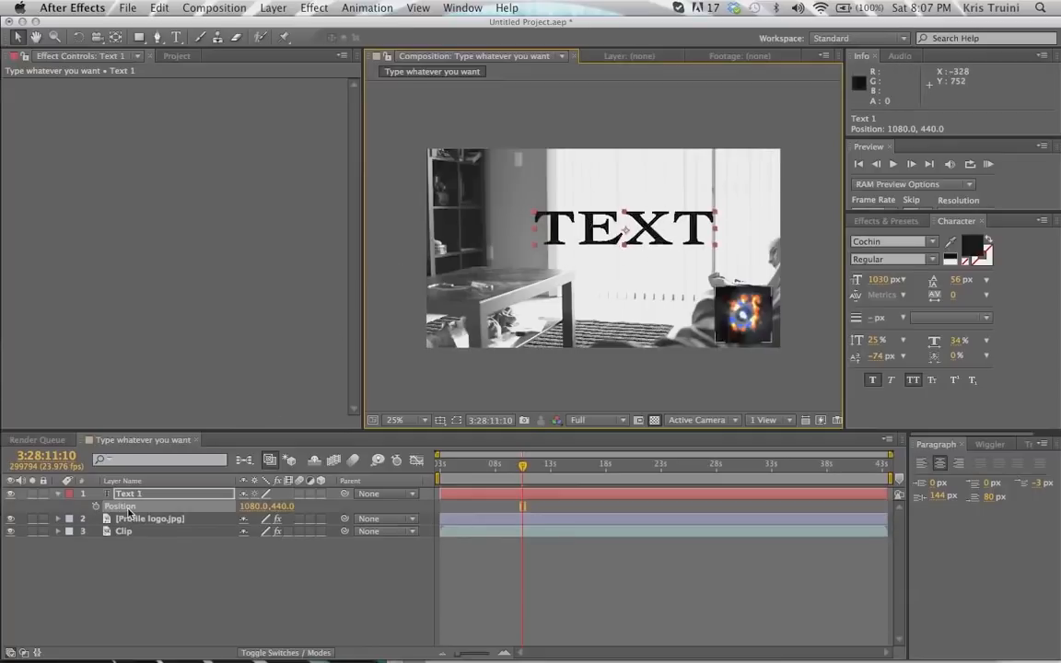
{"action": "key", "text": "r"}
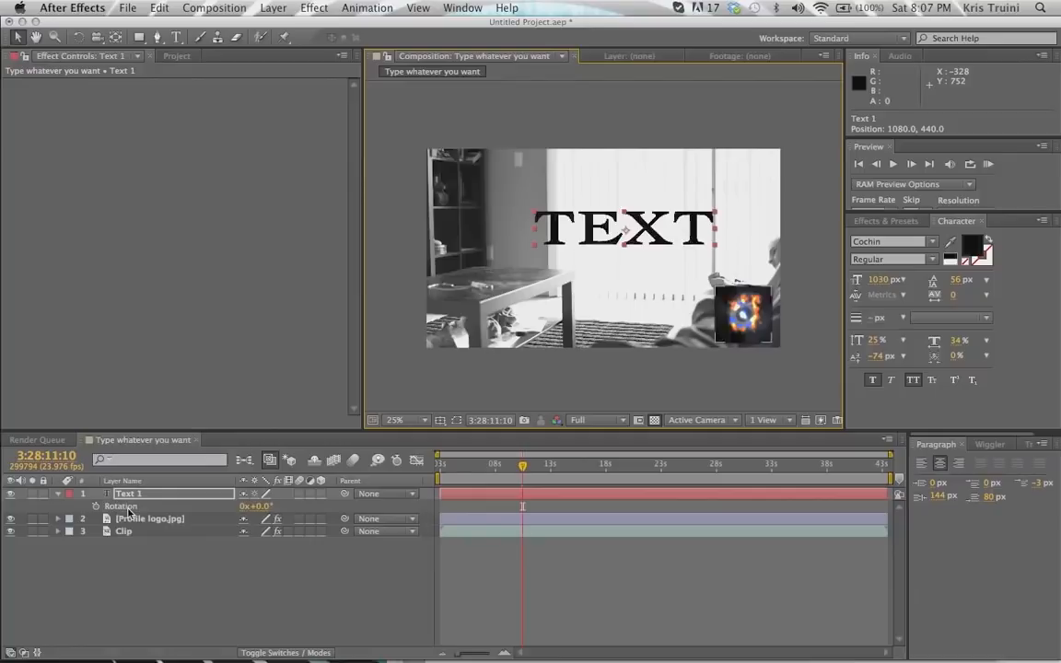
{"action": "key", "text": "r"}
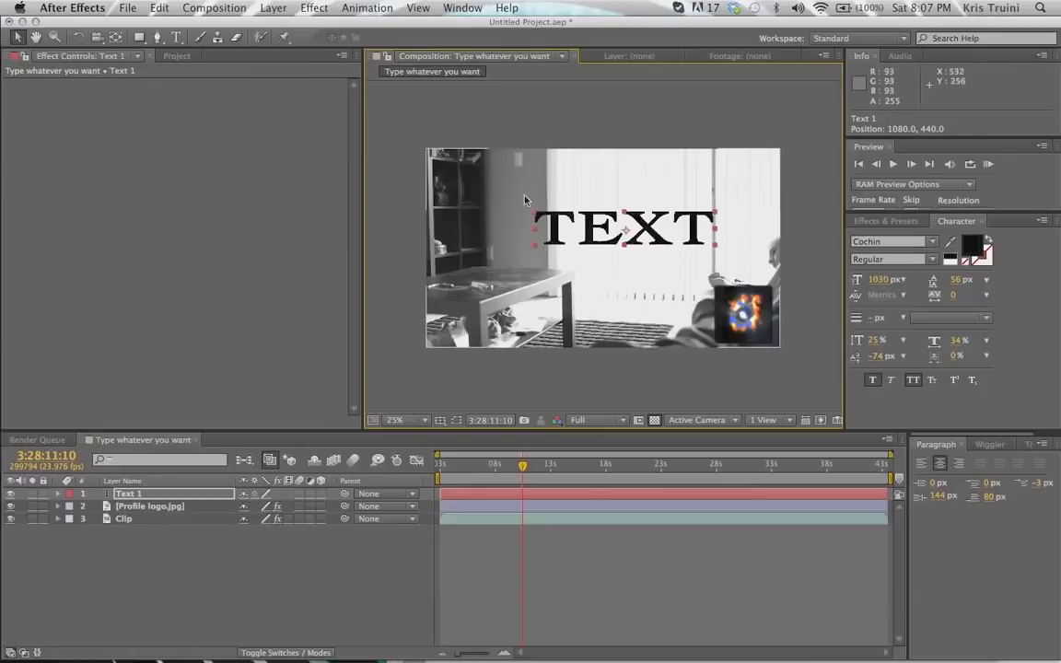
Create a black (000000) solid layer at composition size, 1920 by 1080 px.
{"action": "right_click", "coordinate": [271, 574]}
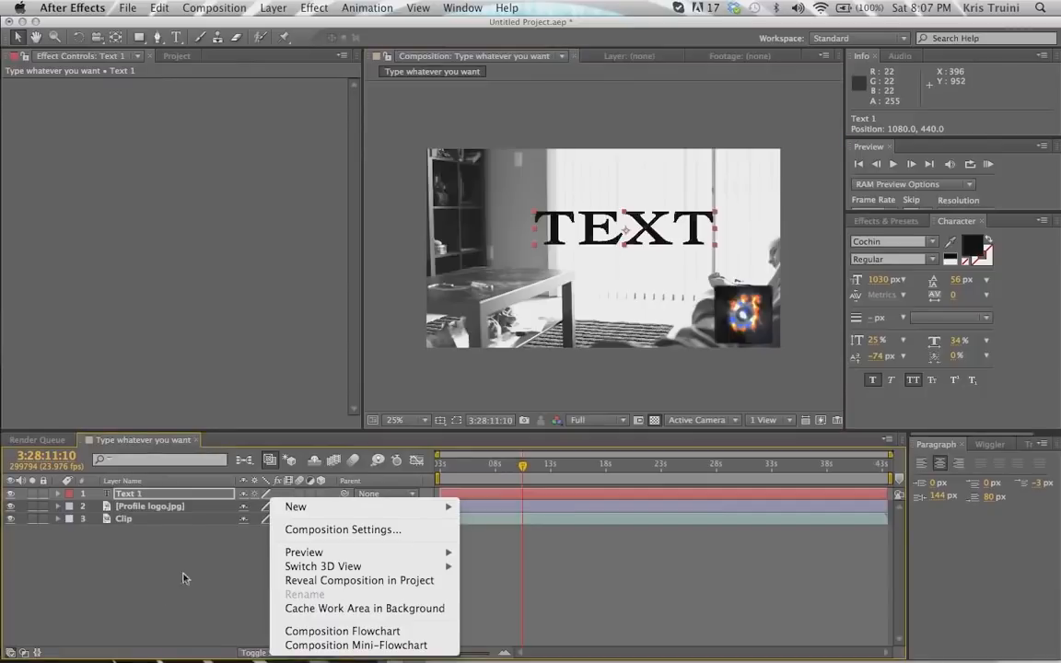
{"action": "mouse_move", "coordinate": [307, 515]}
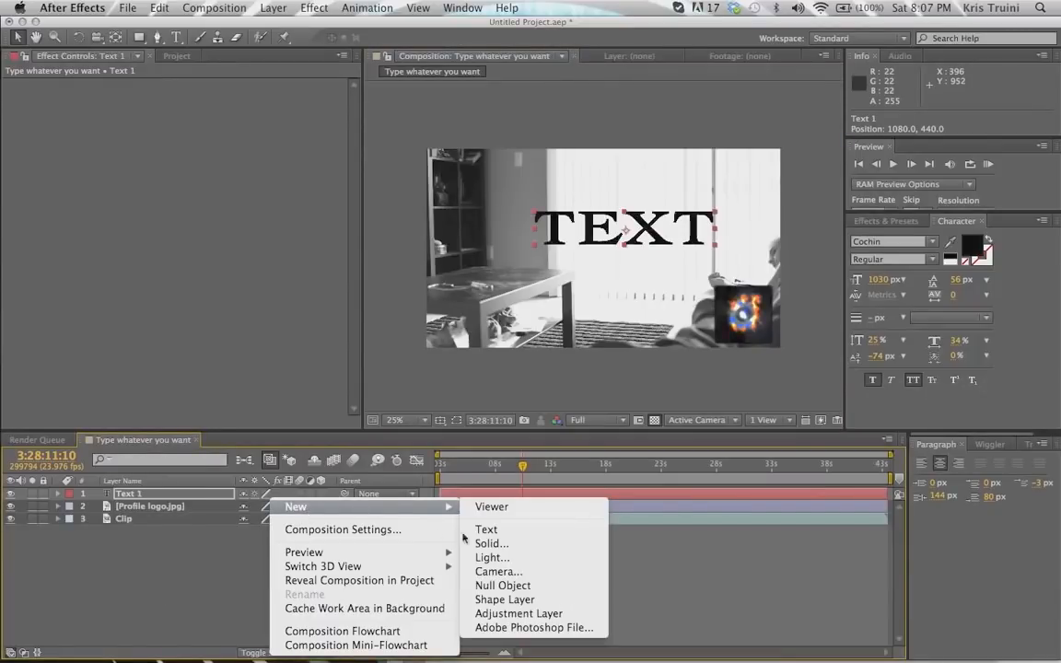
{"action": "left_click", "coordinate": [506, 545]}
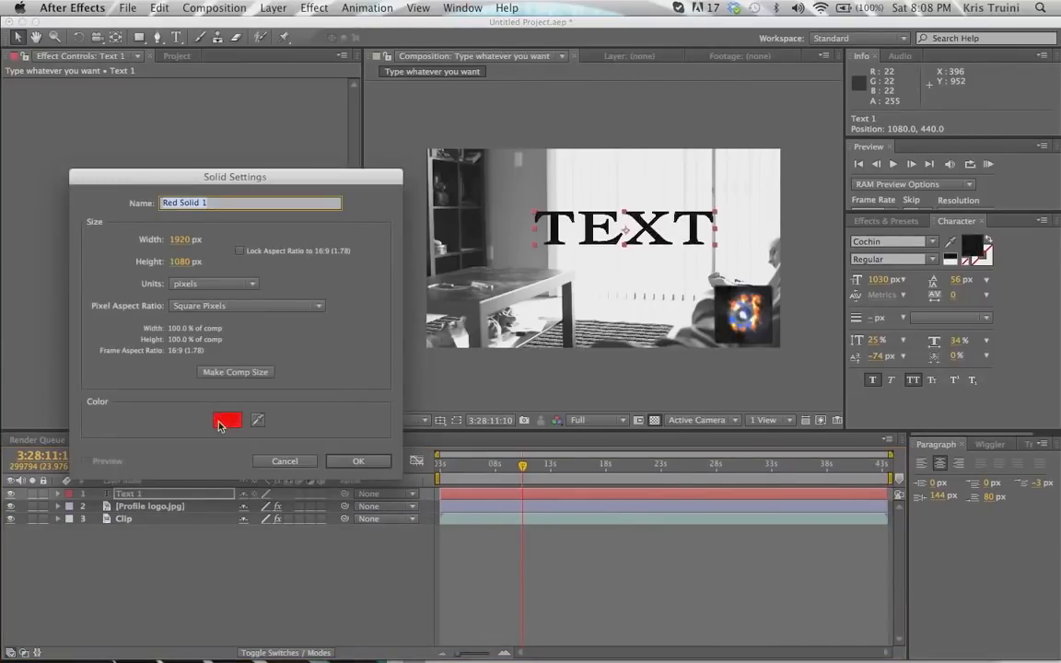
{"action": "left_click", "coordinate": [225, 421]}
{"action": "left_click_drag", "start_coordinate": [644, 385], "coordinate": [554, 651]}
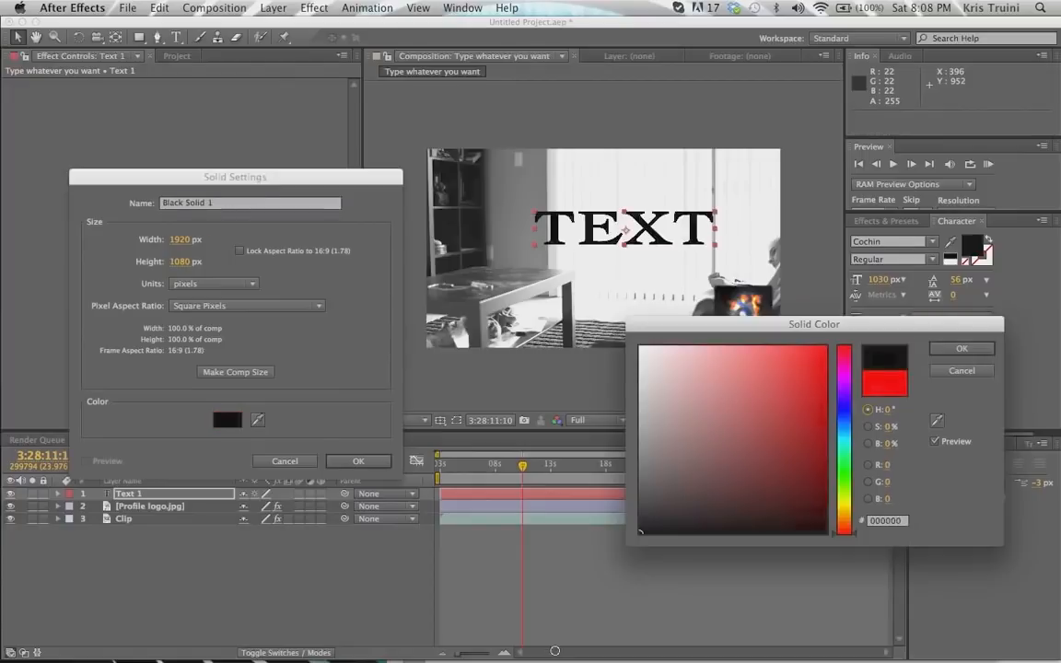
{"action": "left_click", "coordinate": [958, 349]}
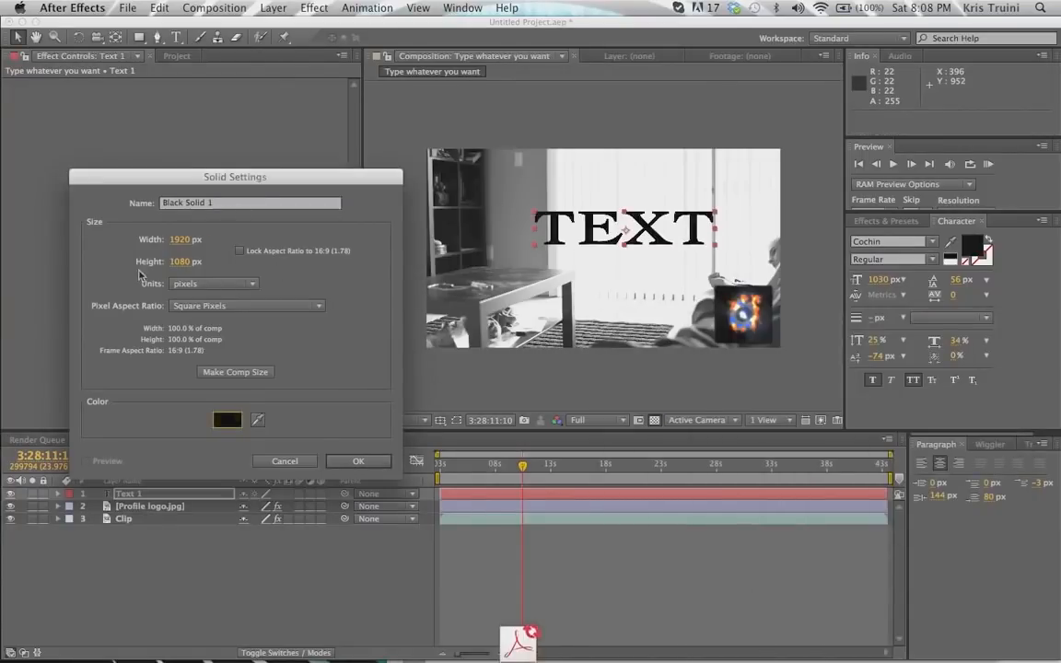
{"action": "left_click", "coordinate": [179, 239]}
{"action": "type", "text": "1920"}
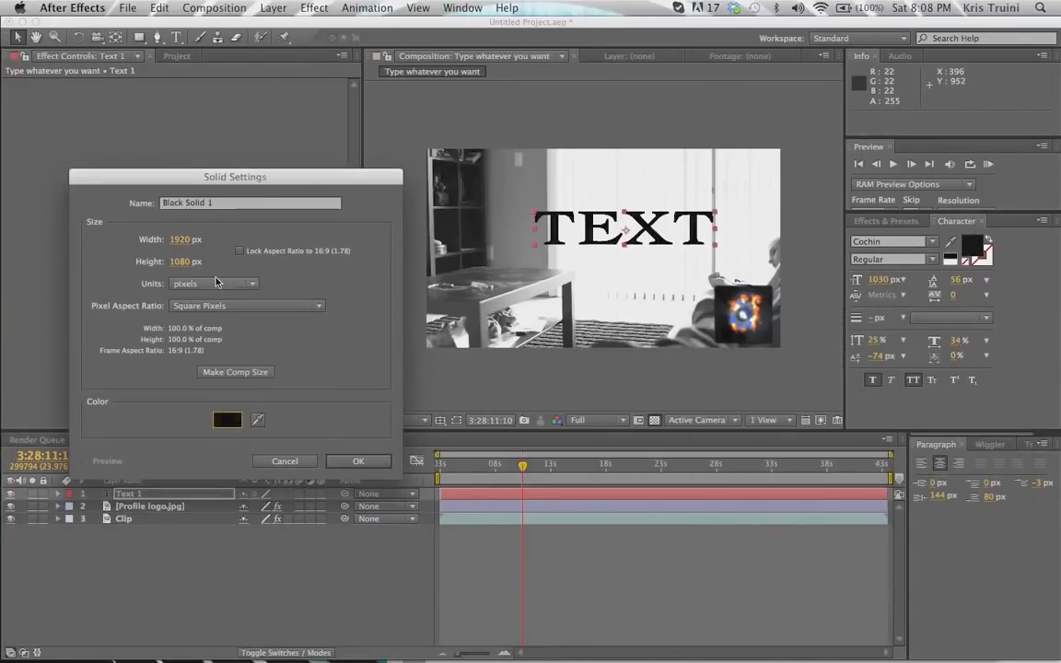
{"action": "left_click", "coordinate": [230, 373]}
{"action": "left_click", "coordinate": [356, 462]}
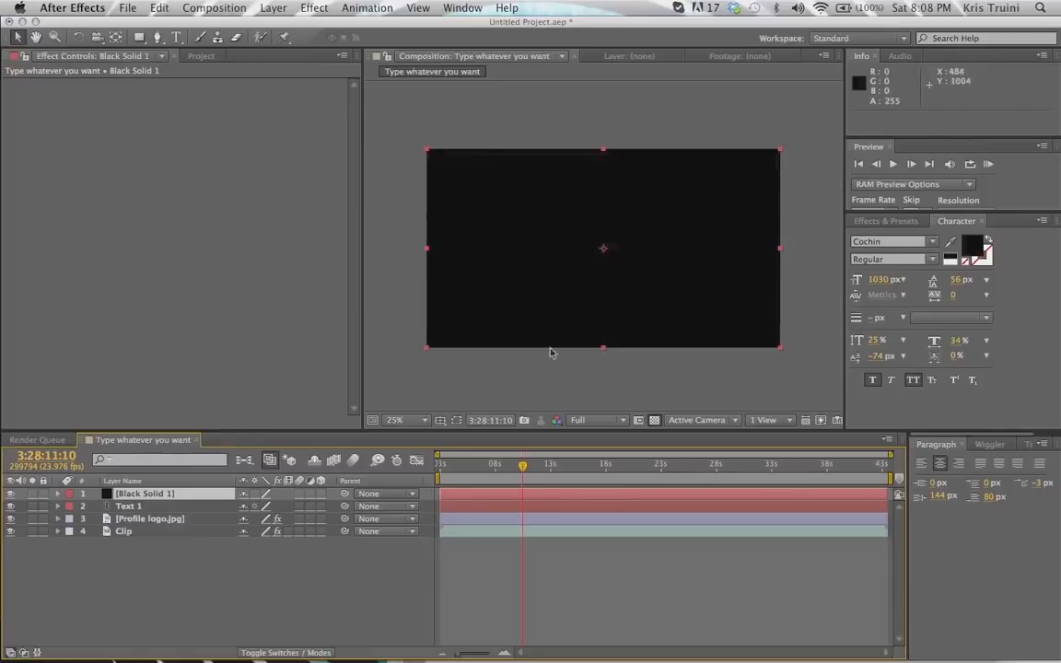
Switch from the Rectangle tool to the Ellipse tool with the black solid selected.
{"action": "left_click", "coordinate": [139, 37]}
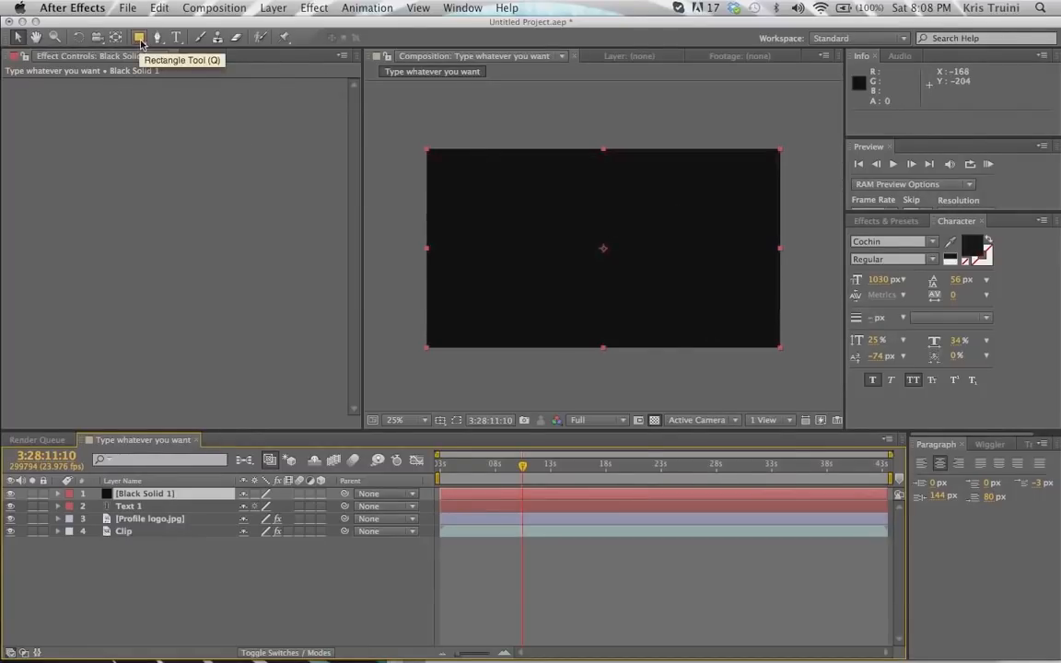
{"action": "left_click", "coordinate": [140, 40]}
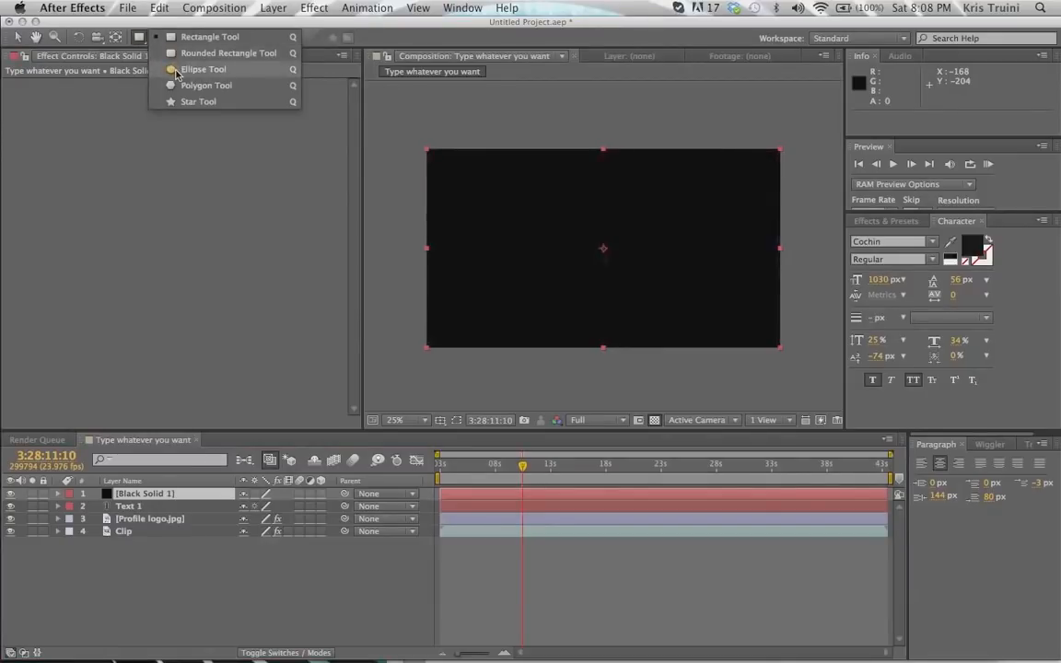
{"action": "left_click", "coordinate": [164, 69]}
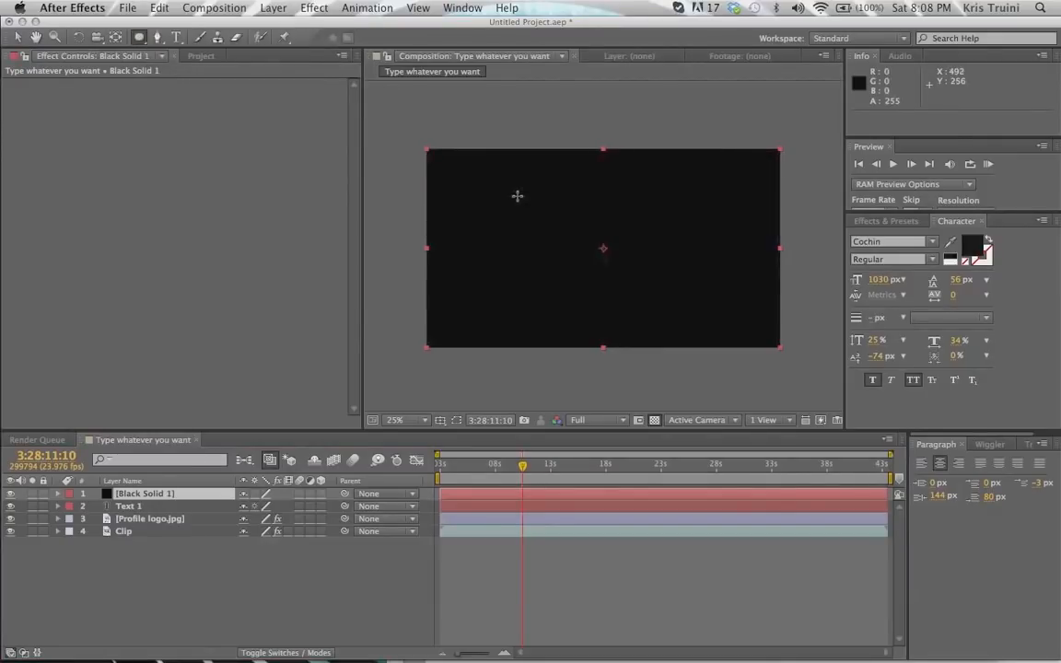
Try two freehand elliptical masks on the black solid, undoing each one.
{"action": "left_click_drag", "start_coordinate": [517, 196], "coordinate": [699, 264]}
{"action": "key", "text": "super+z"}
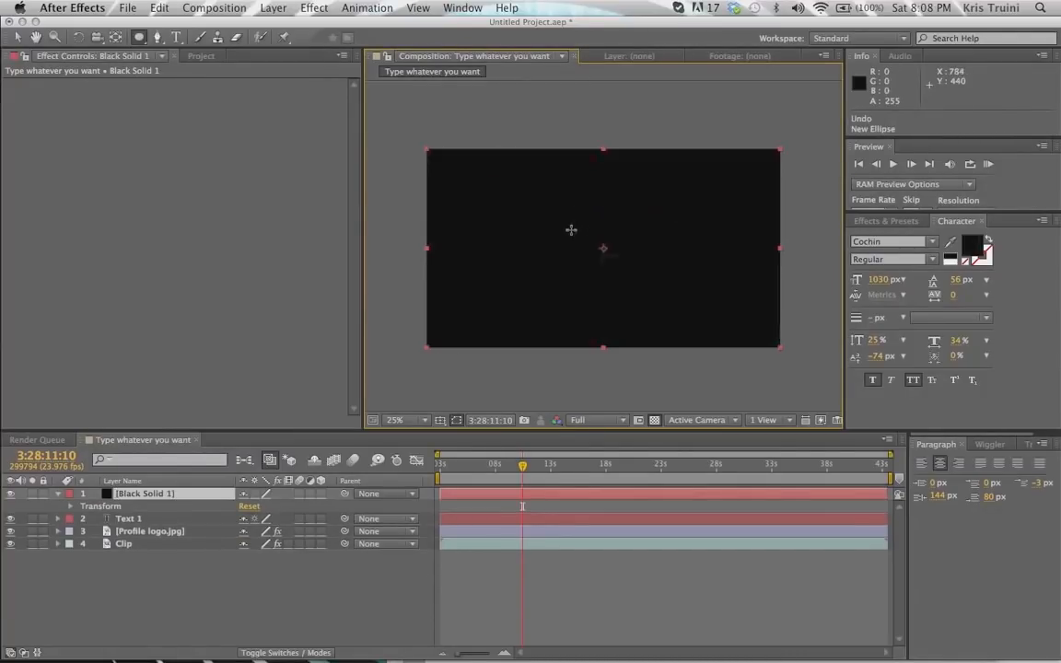
{"action": "left_click_drag", "start_coordinate": [571, 229], "coordinate": [639, 275]}
{"action": "key", "text": "super+z"}
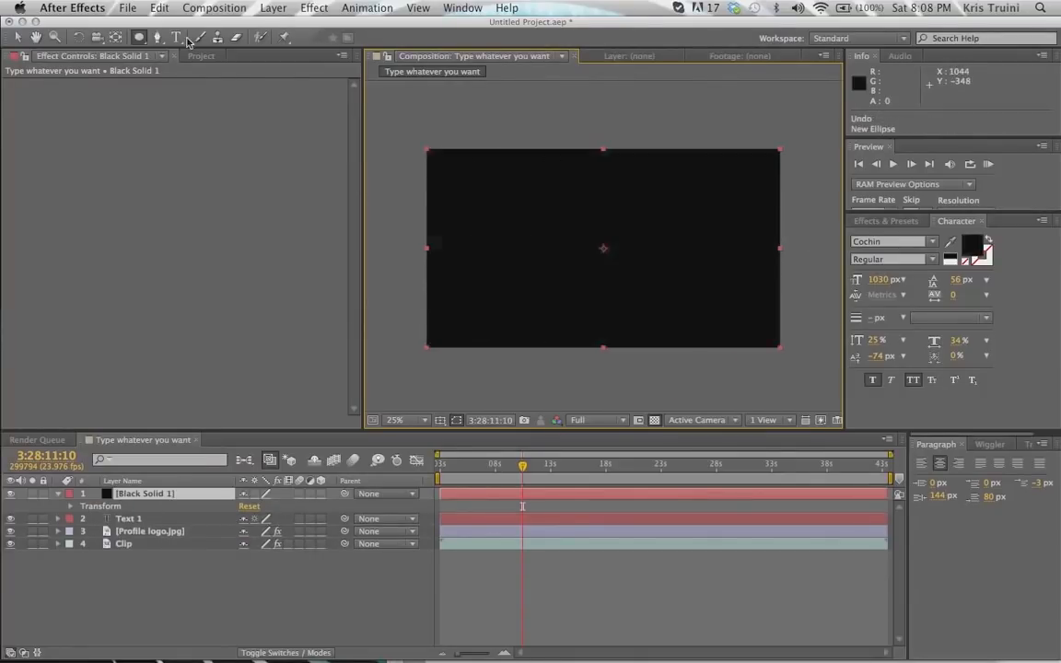
Add an elliptical mask filling the whole black solid, set its mode to Subtract, and deselect the layer.
{"action": "double_click", "coordinate": [140, 36]}
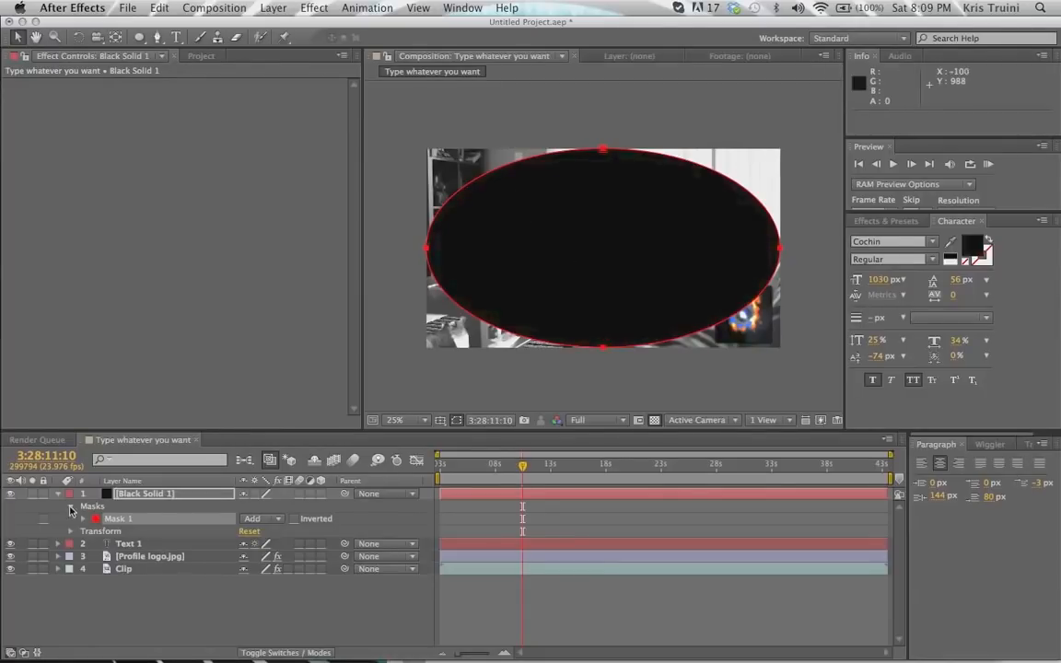
{"action": "left_click", "coordinate": [277, 521]}
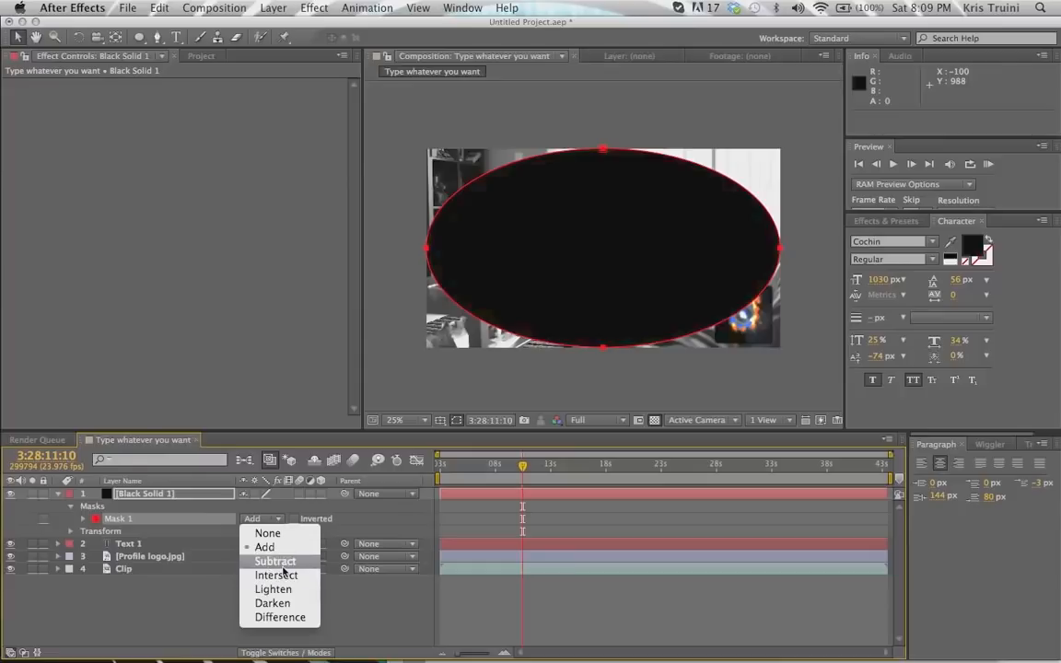
{"action": "left_click", "coordinate": [275, 561]}
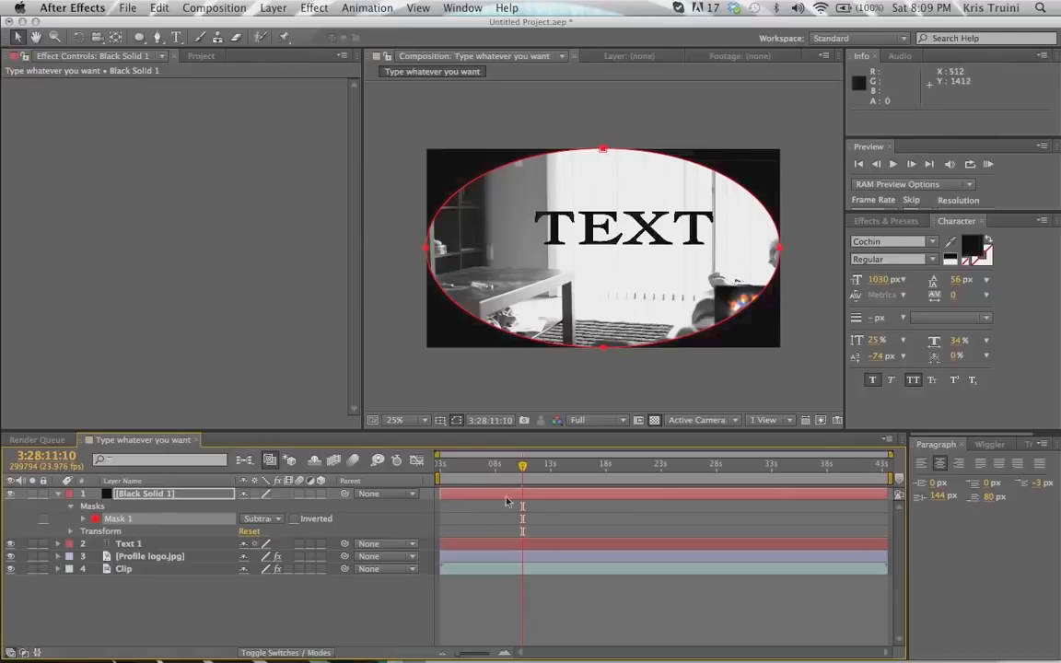
{"action": "left_click", "coordinate": [481, 525]}
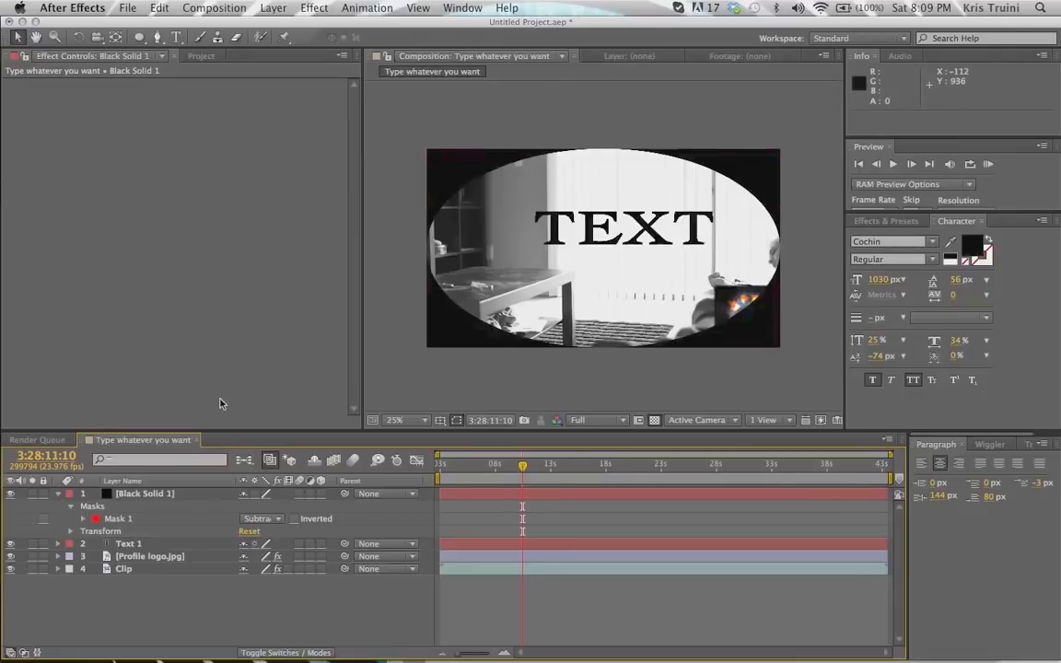
Feather the black solid's elliptical mask to 448 pixels for a soft vignette, and deselect the layer.
{"action": "left_click", "coordinate": [162, 498]}
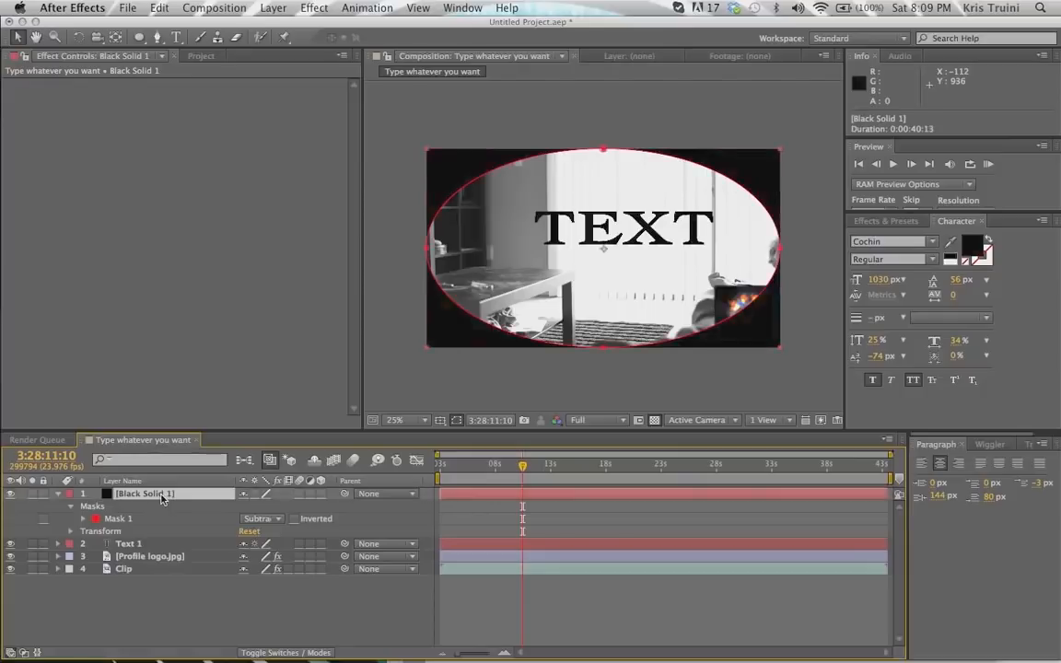
{"action": "key", "text": "f"}
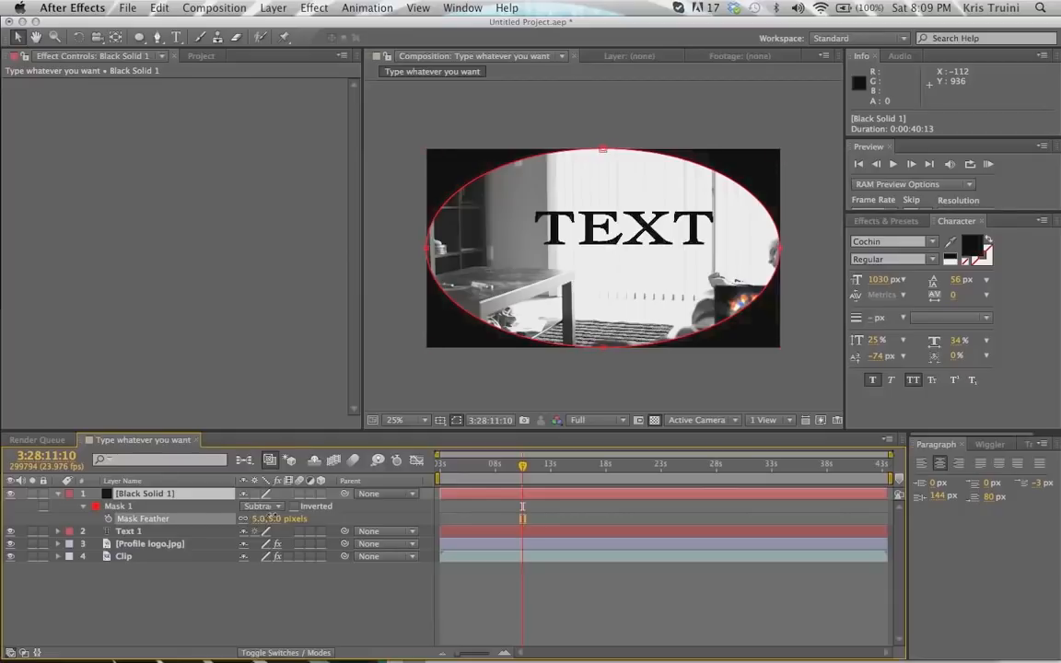
{"action": "left_click_drag", "start_coordinate": [258, 518], "coordinate": [557, 500]}
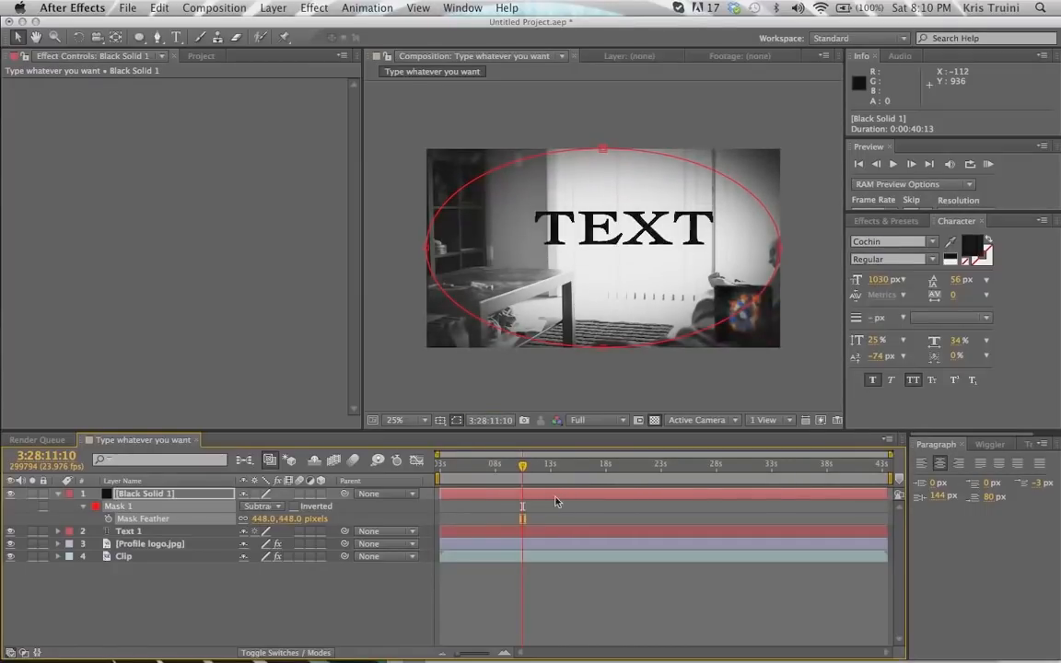
{"action": "left_click", "coordinate": [334, 213]}
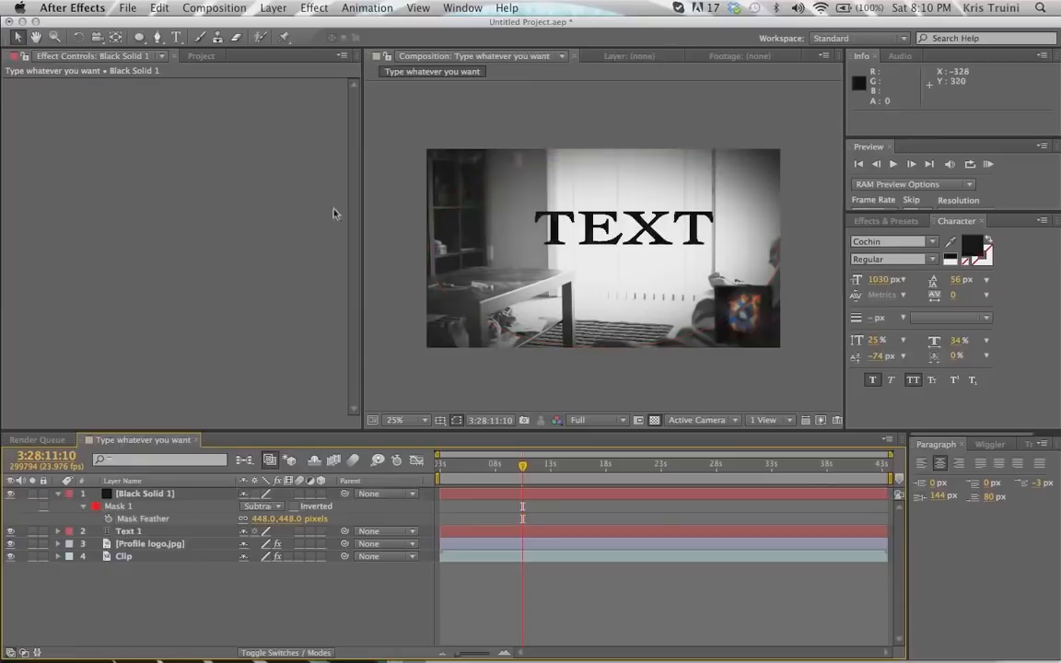
Draw a closed, straight-sided freeform mask on the black solid with the Pen tool, around the start of "TEXT".
{"action": "left_click", "coordinate": [154, 497]}
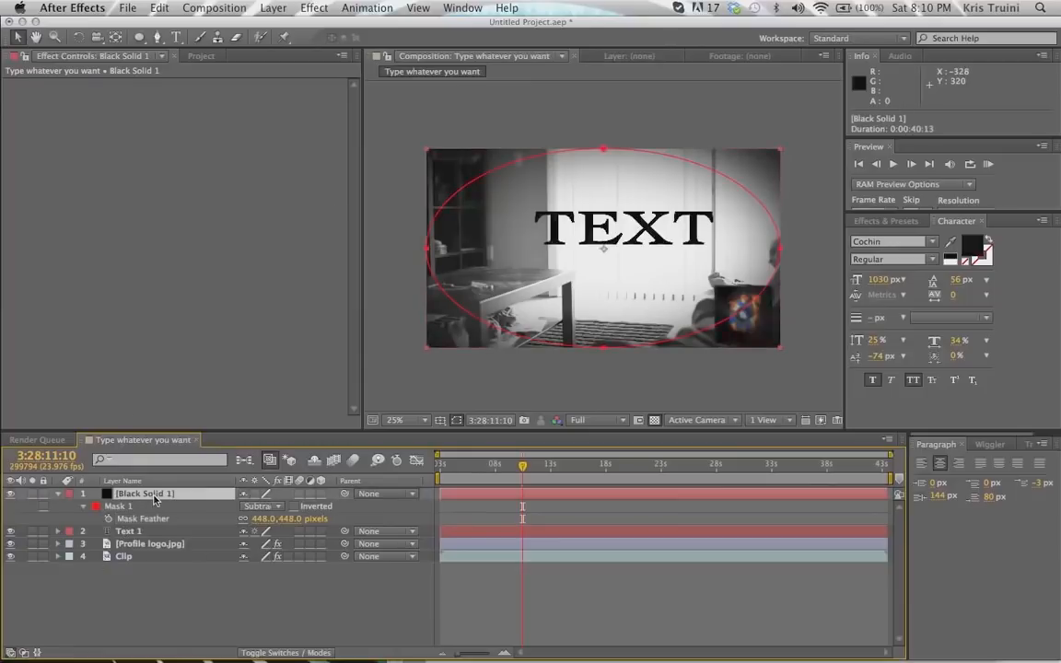
{"action": "left_click", "coordinate": [140, 37]}
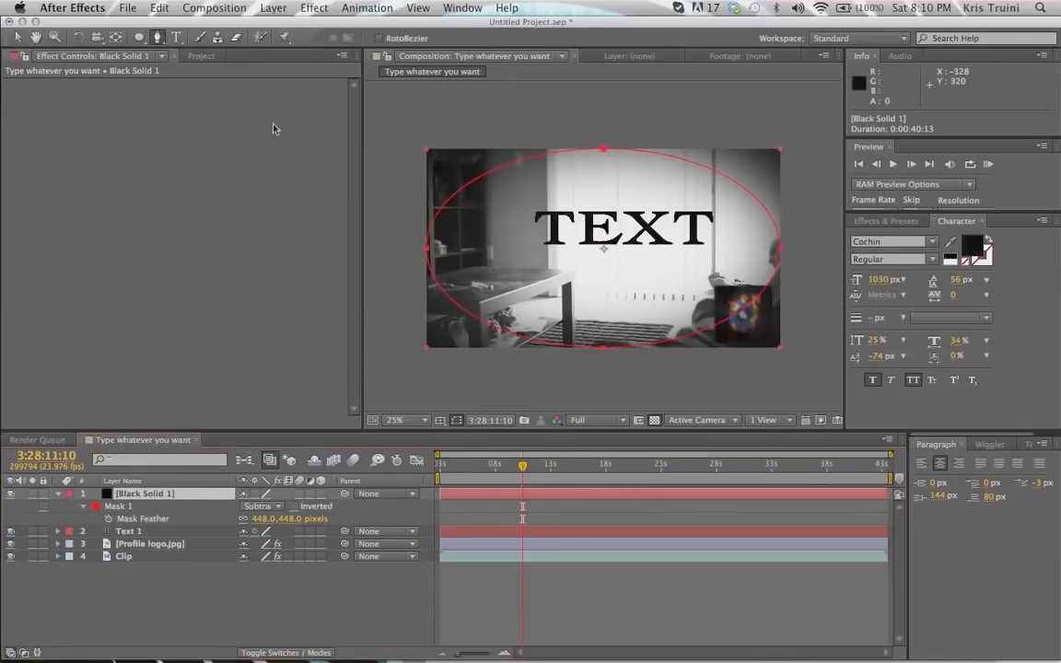
{"action": "left_click", "coordinate": [156, 38]}
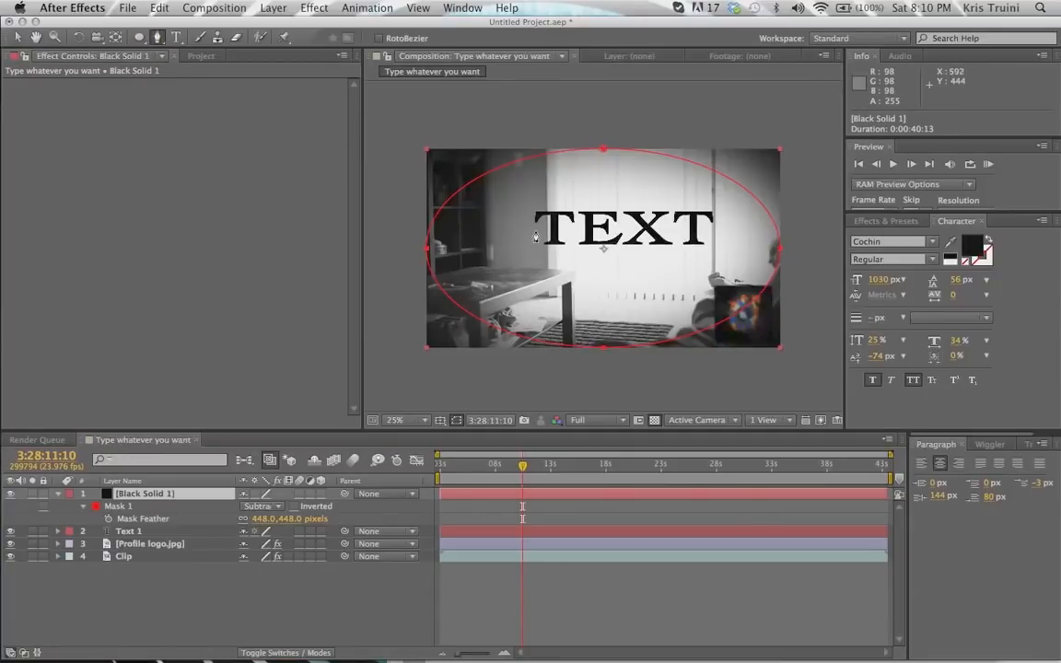
{"action": "left_click", "coordinate": [495, 249]}
{"action": "left_click", "coordinate": [536, 230]}
{"action": "left_click", "coordinate": [497, 207]}
{"action": "left_click", "coordinate": [587, 163]}
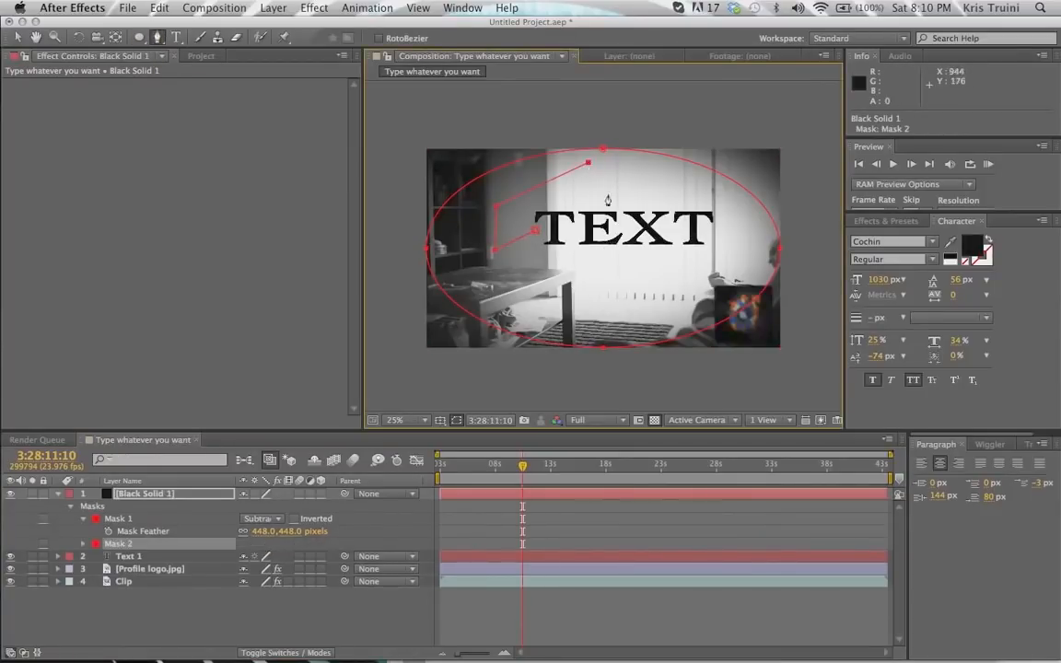
{"action": "left_click", "coordinate": [615, 207]}
{"action": "left_click", "coordinate": [605, 273]}
{"action": "left_click", "coordinate": [580, 253]}
{"action": "left_click", "coordinate": [536, 230]}
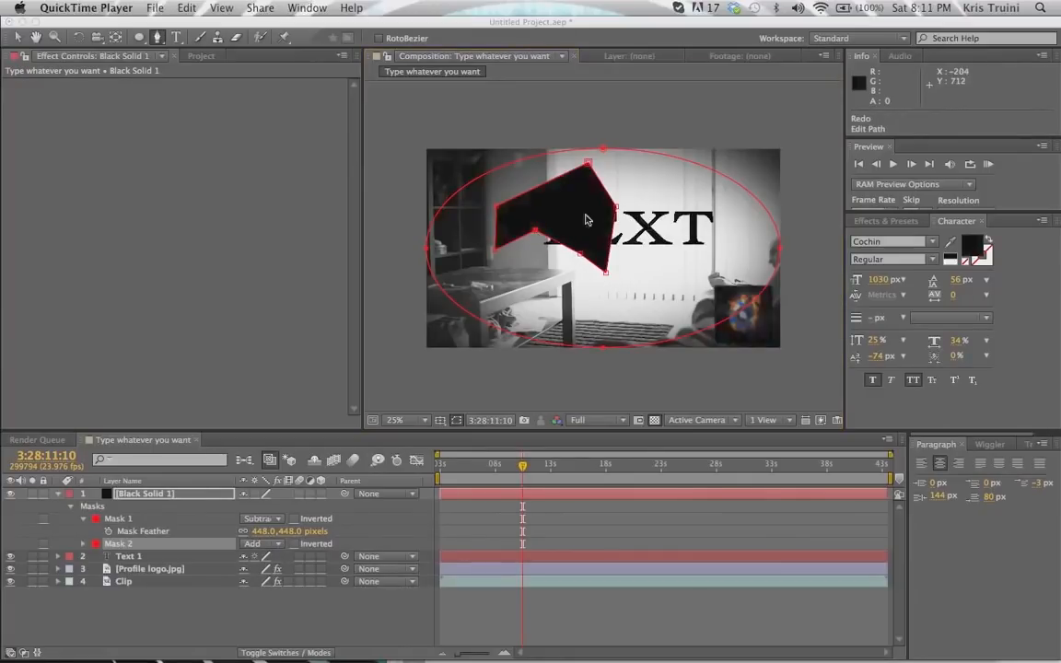
Delete the freeform mask, Mask 2, from the black solid.
{"action": "left_click", "coordinate": [85, 534]}
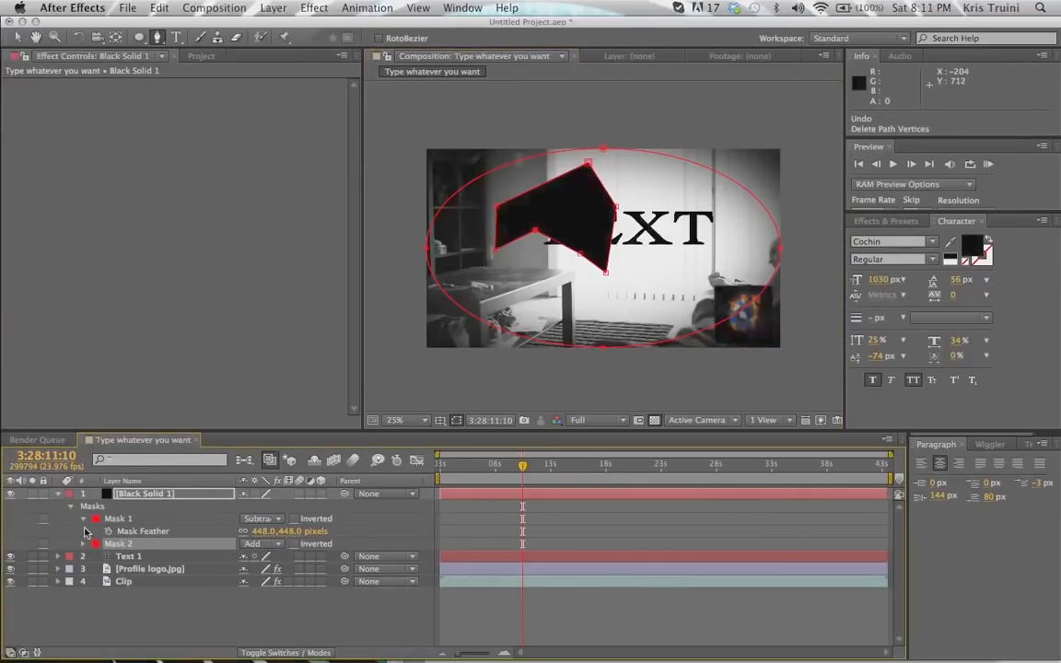
{"action": "left_click", "coordinate": [85, 534]}
{"action": "left_click", "coordinate": [129, 545]}
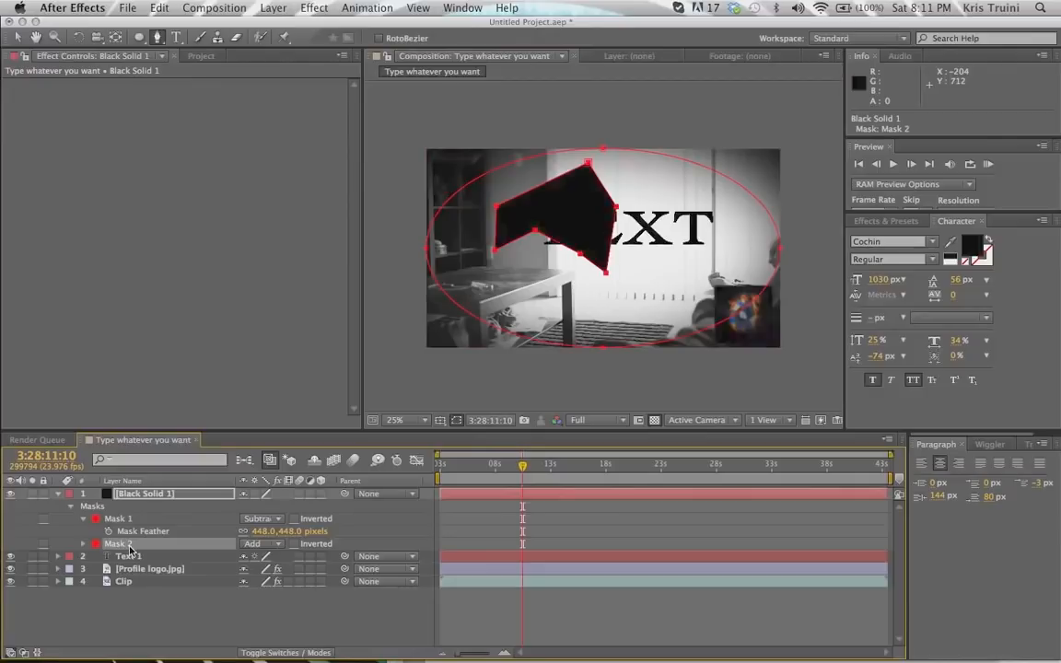
{"action": "key", "text": "Delete"}
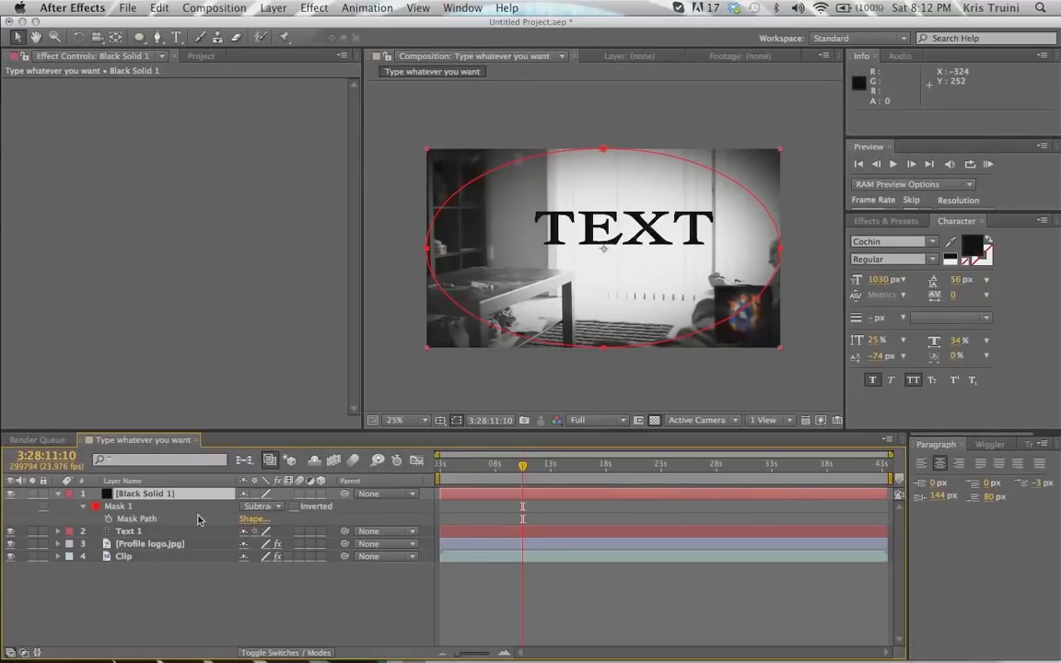
Show all mask properties of the black solid and set a Mask Path keyframe at 3:28:11:10.
{"action": "left_click", "coordinate": [58, 496]}
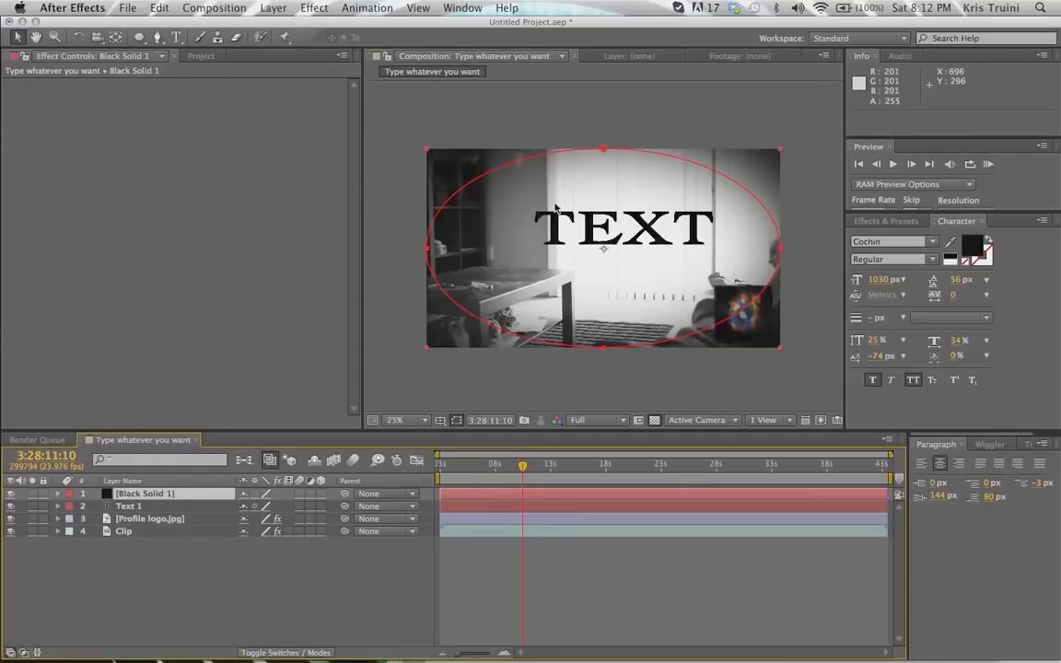
{"action": "key", "text": "m"}
{"action": "key", "text": "m"}
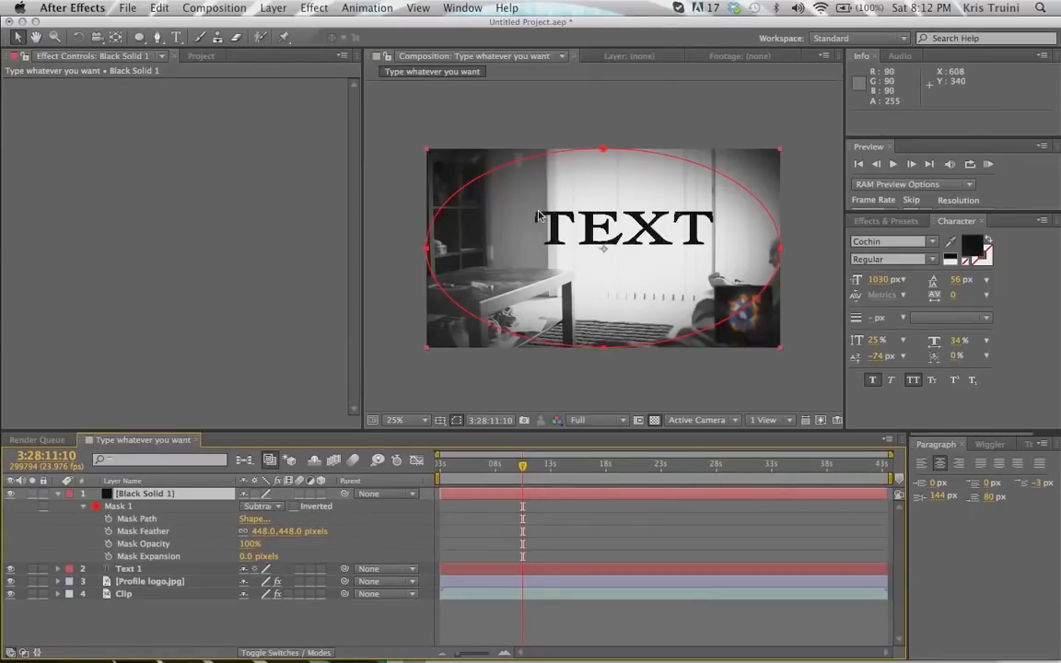
{"action": "left_click", "coordinate": [109, 519]}
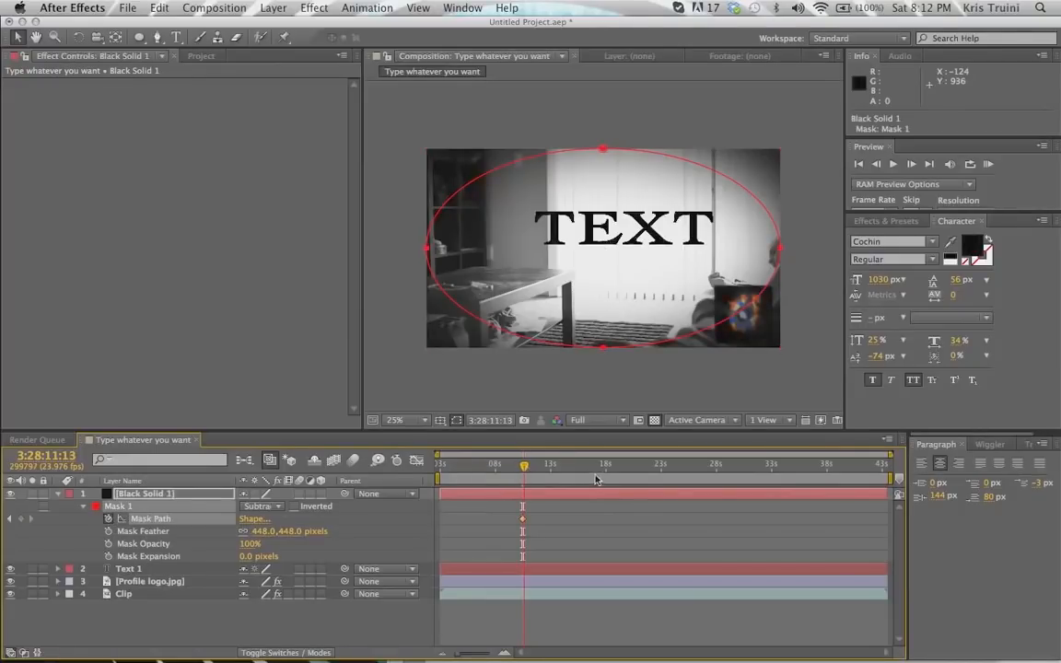
At 3:28:25:07, flatten the elliptical mask by moving its upper and lower points toward the center, and scrub between the two Mask Path keyframes.
{"action": "left_click", "coordinate": [622, 465]}
{"action": "left_click", "coordinate": [676, 465]}
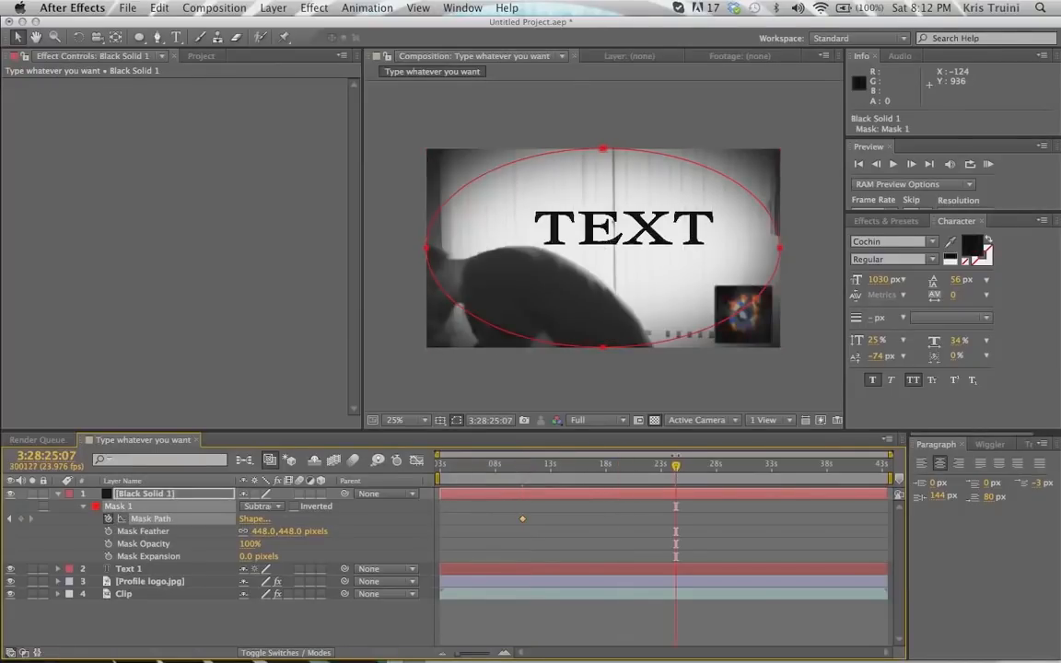
{"action": "left_click", "coordinate": [603, 152]}
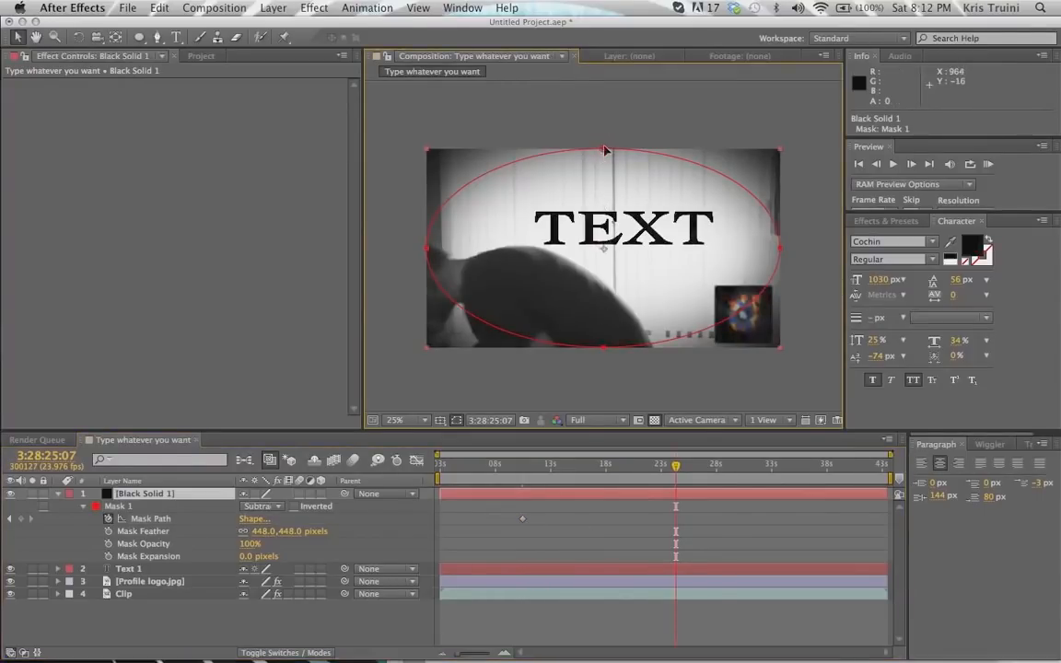
{"action": "left_click_drag", "start_coordinate": [604, 149], "coordinate": [603, 227]}
{"action": "left_click_drag", "start_coordinate": [603, 347], "coordinate": [607, 267]}
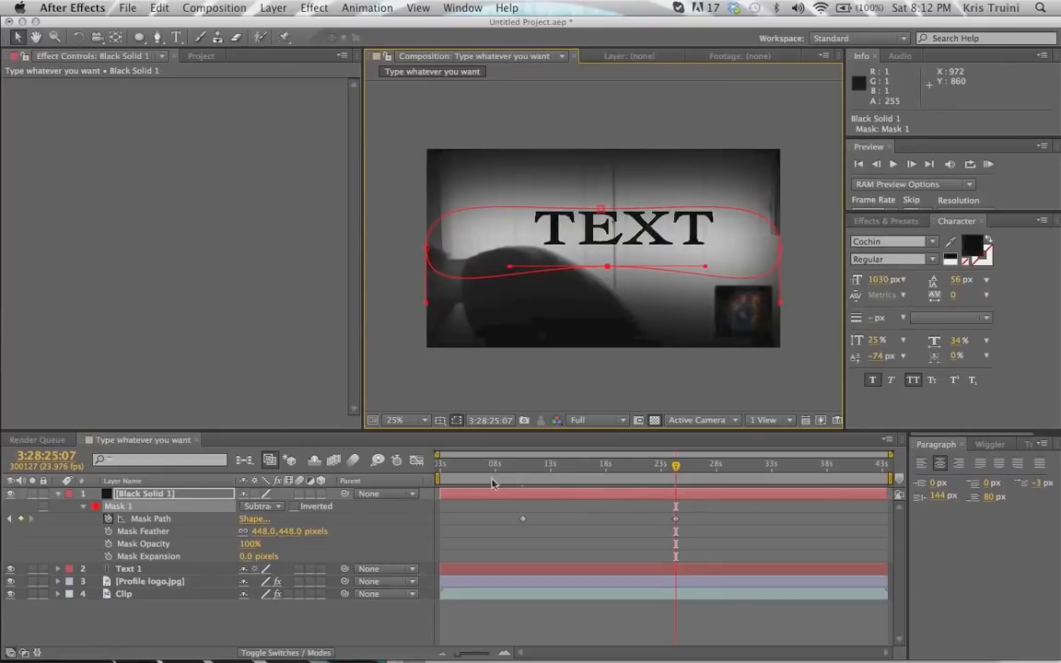
{"action": "left_click", "coordinate": [523, 484]}
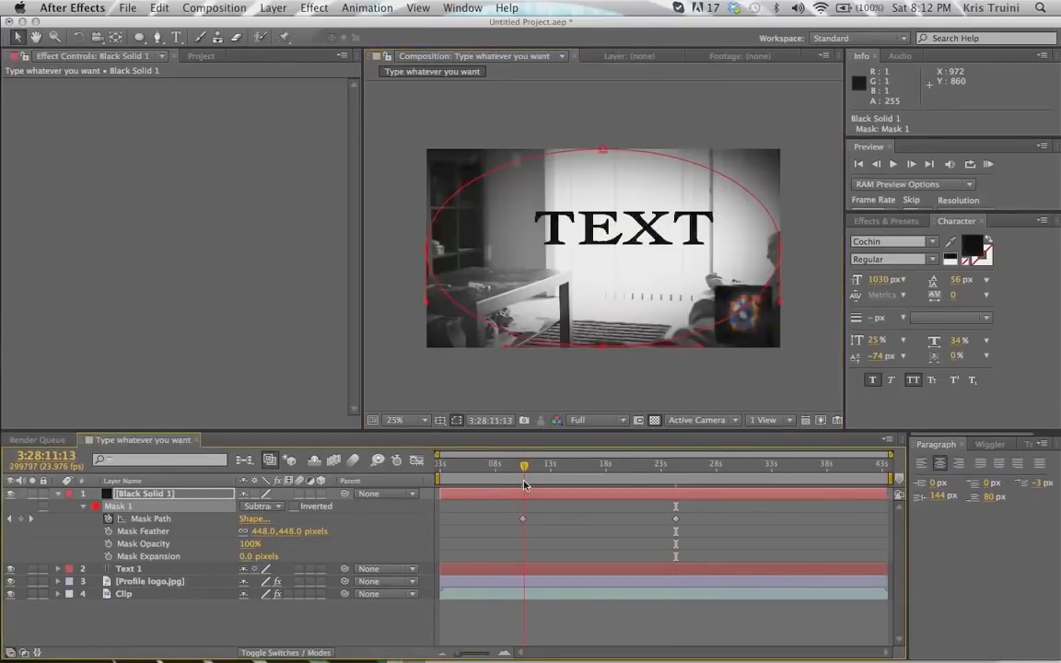
{"action": "left_click_drag", "start_coordinate": [524, 485], "coordinate": [669, 467]}
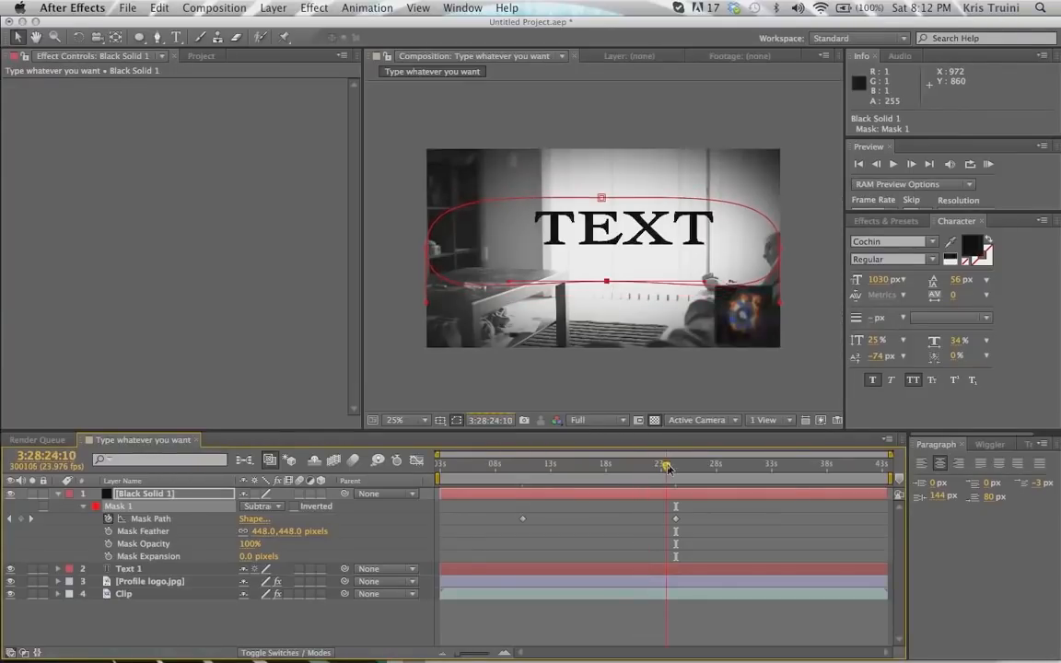